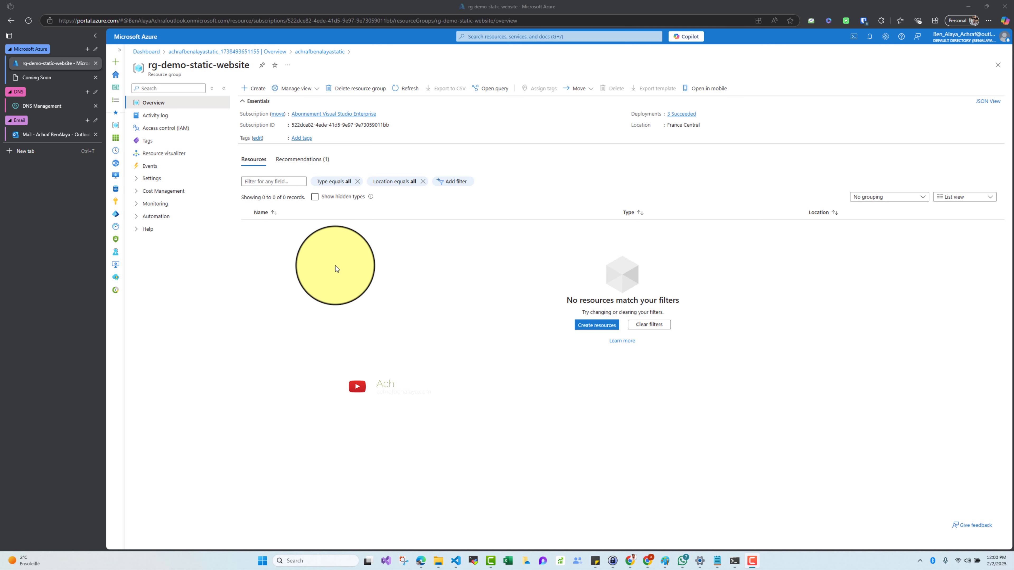
Search the portal for storage accounts and open the Storage accounts service.
left_click(487, 37)
type("s")
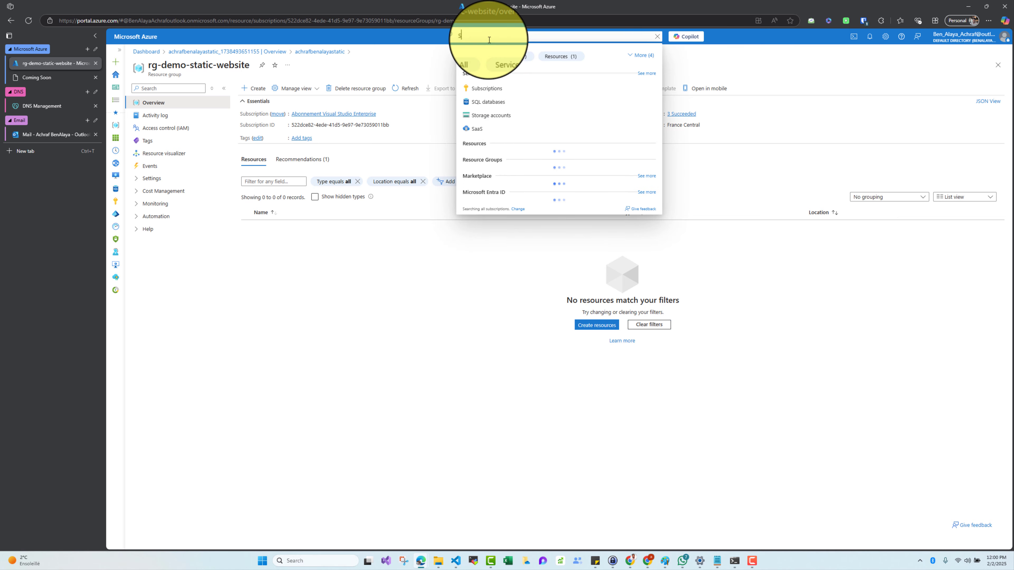
type("tor")
left_click(499, 88)
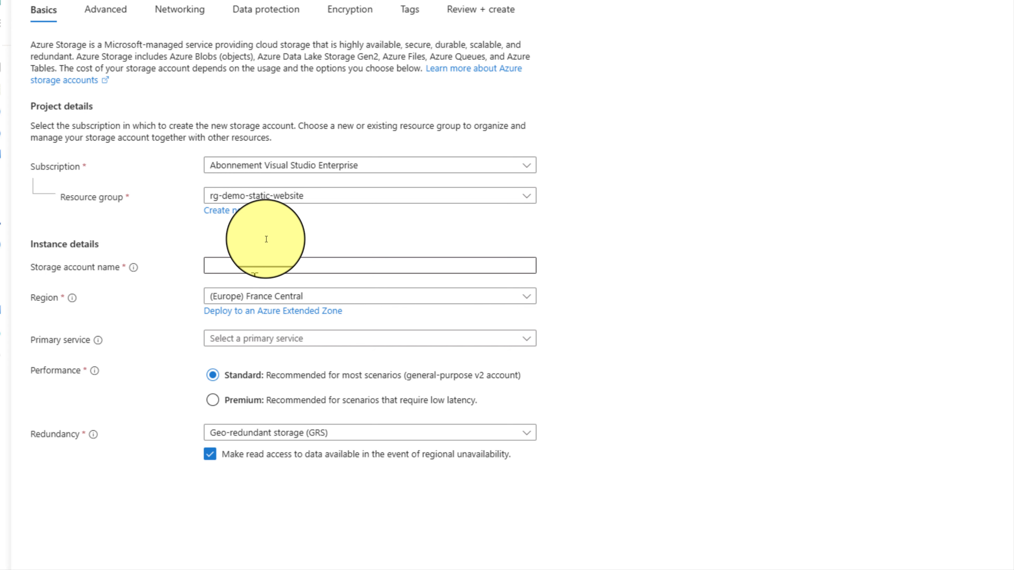
Name the new storage account with the owner's full name plus "static" and set its primary service to Azure Blob Storage or Azure Data Lake Storage Gen 2.
left_click(255, 271)
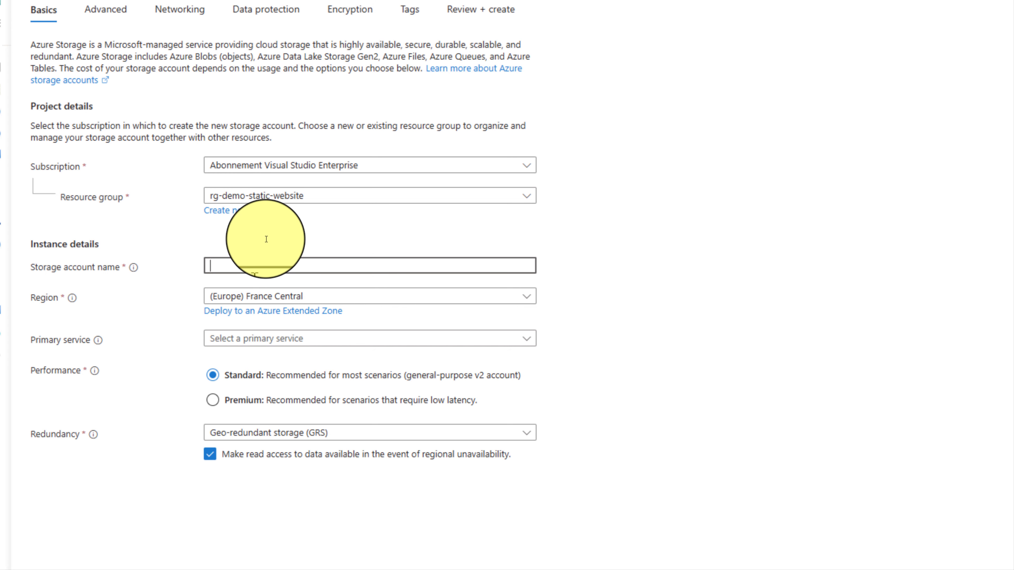
type("achrafbenalayastatic")
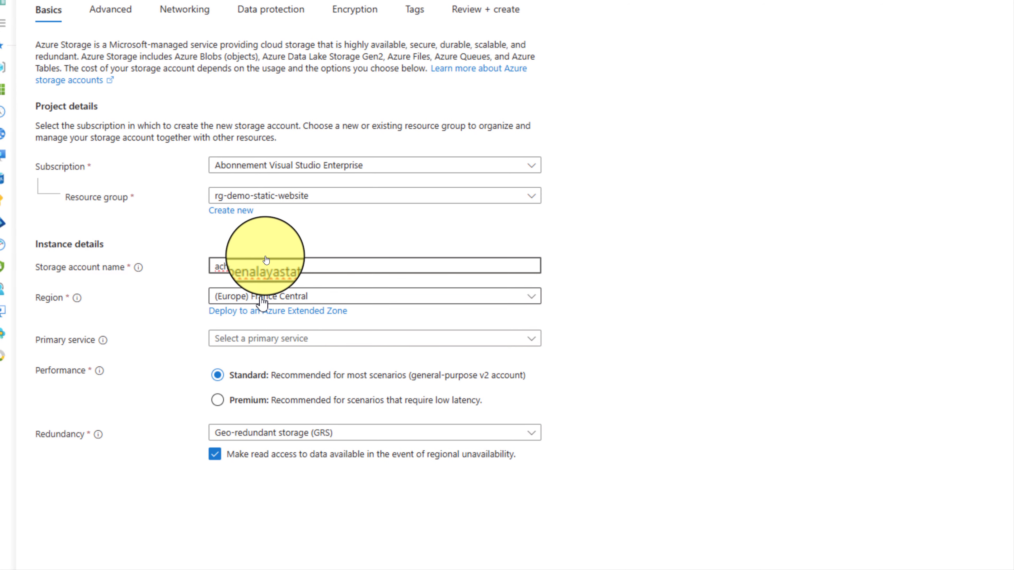
left_click(250, 341)
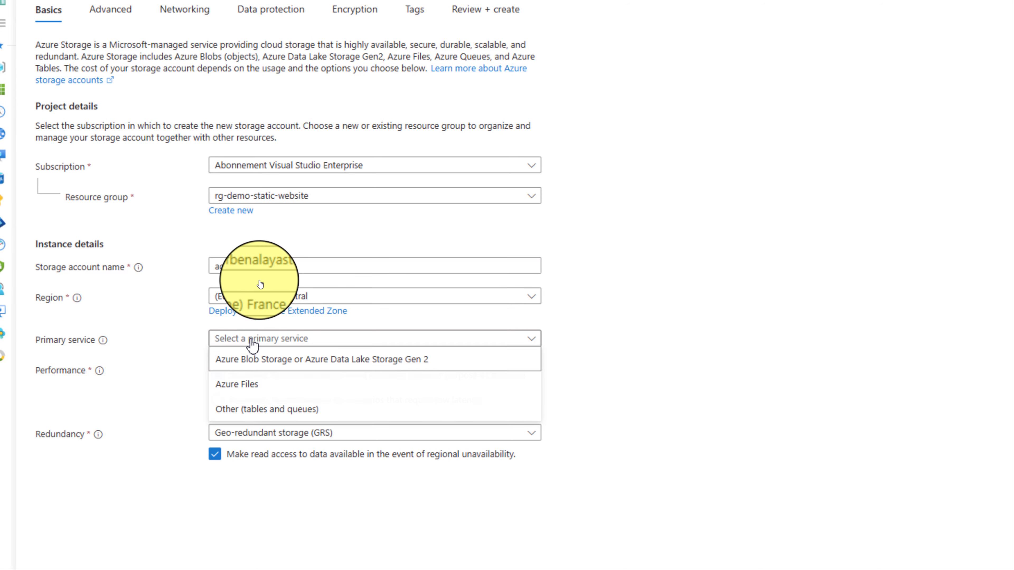
left_click(259, 359)
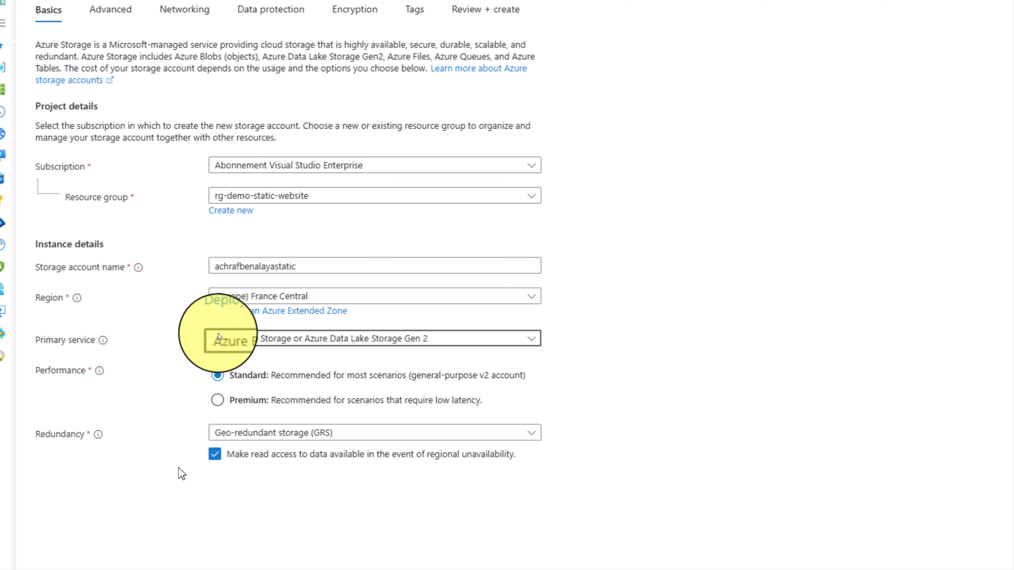
Keep the default settings through networking and data protection, and create the storage account after the review.
left_click(191, 159)
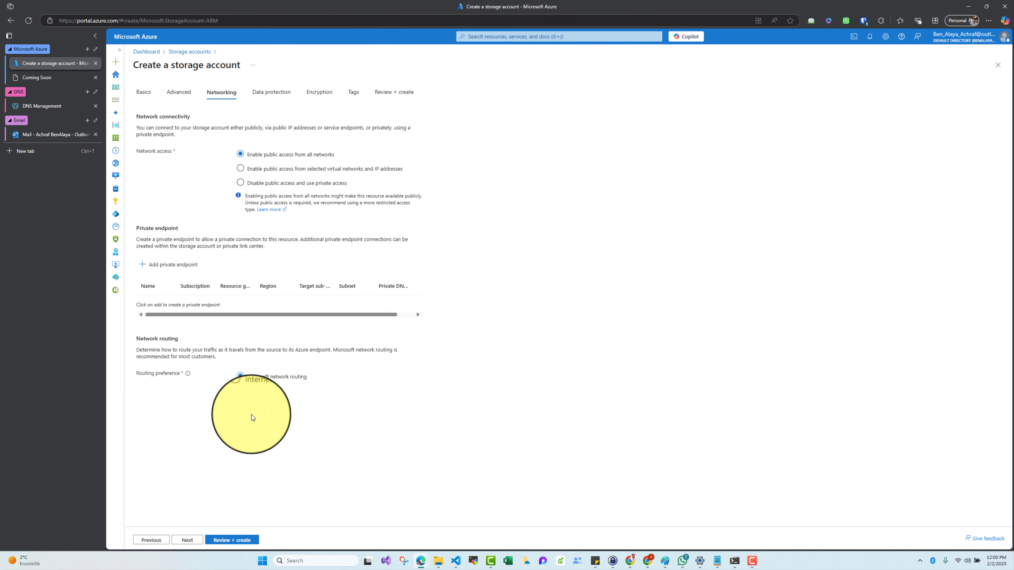
left_click(191, 541)
left_click(227, 539)
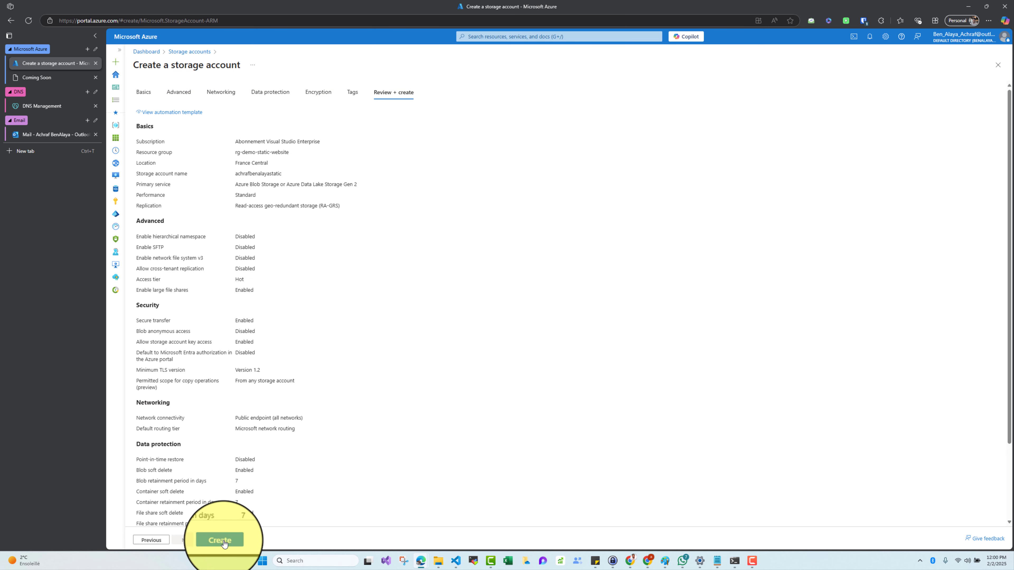
left_click(221, 539)
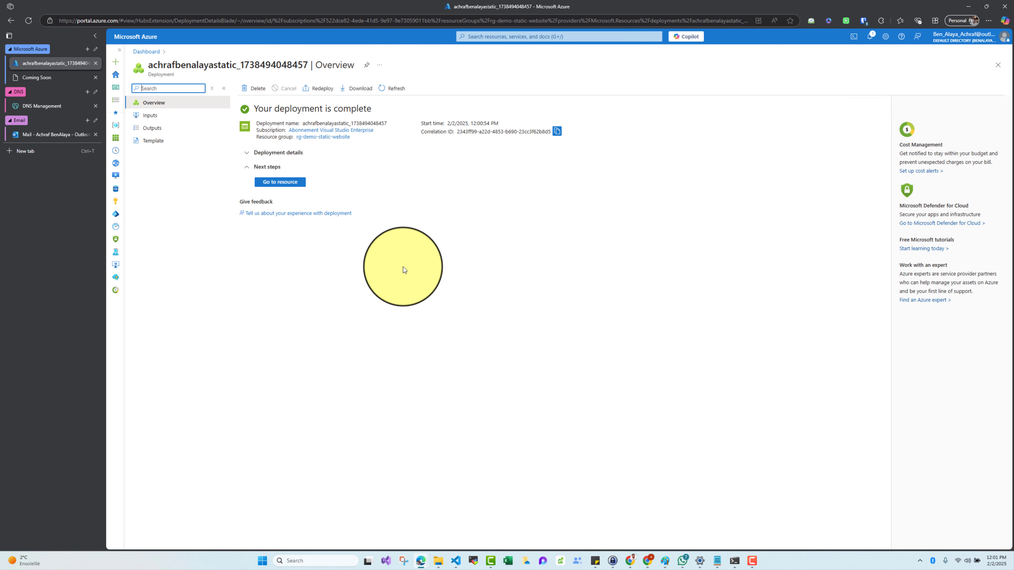
Go to the newly deployed storage account and open its Static website settings.
left_click(280, 181)
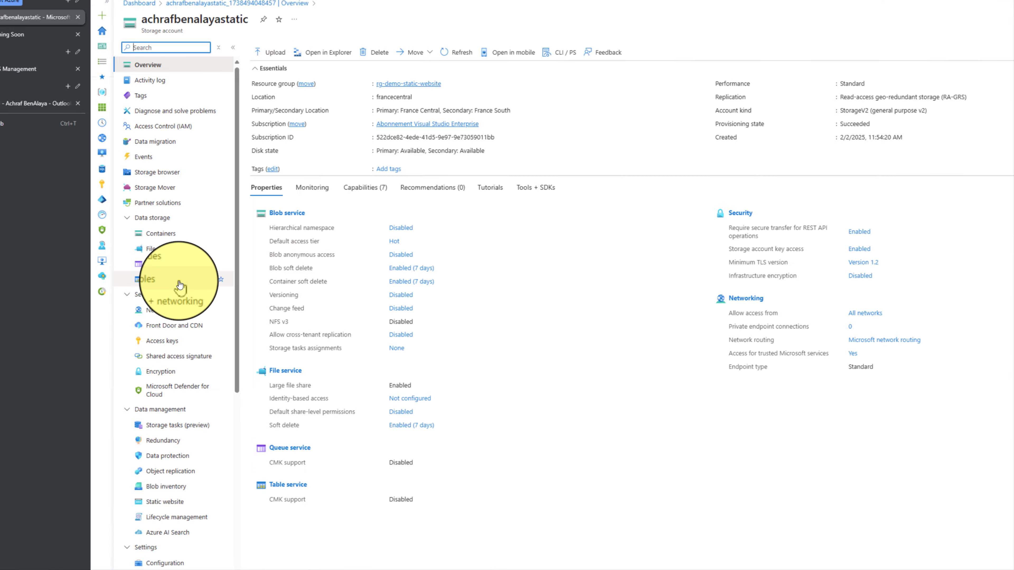
scroll(165, 498, "down", 8)
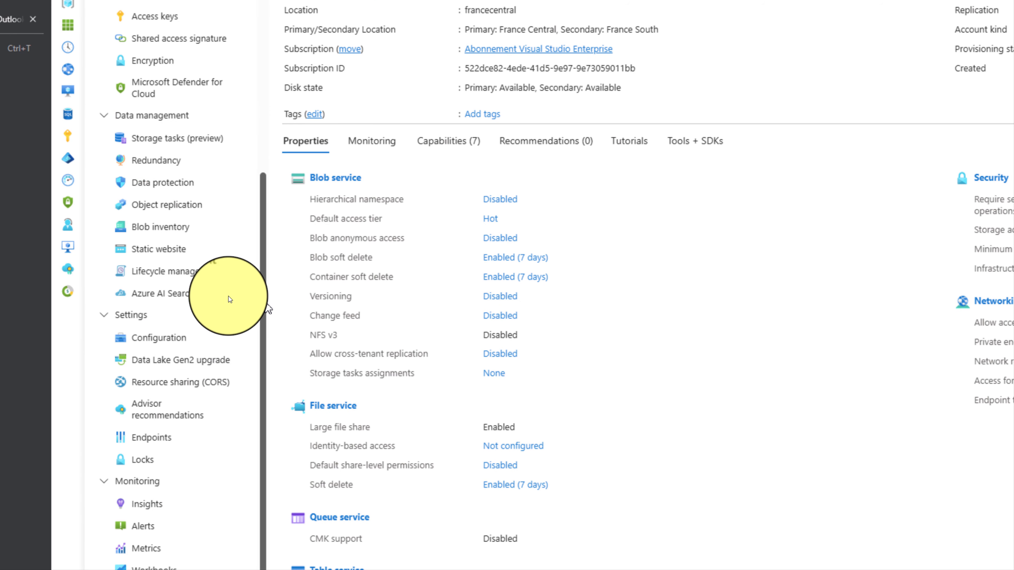
scroll(227, 335, "down", 5)
scroll(226, 344, "up", 5)
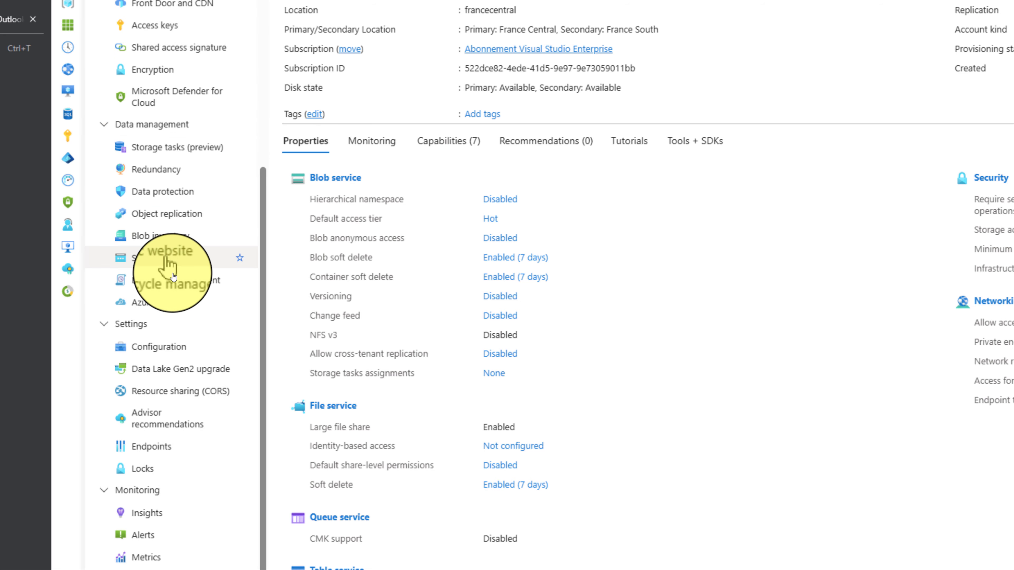
left_click(169, 266)
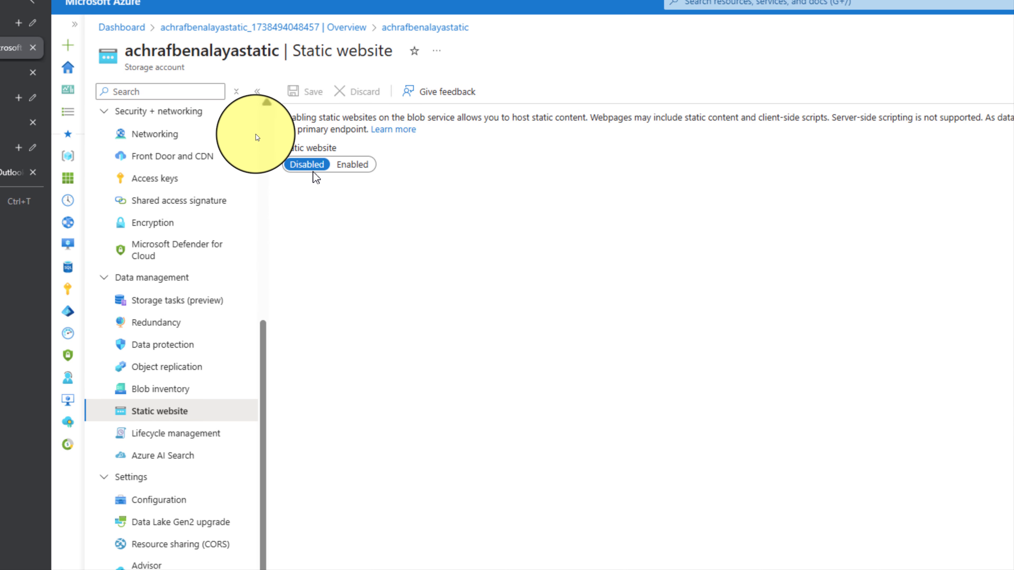
Enable static website hosting and set the index document name to index.html.
left_click(357, 171)
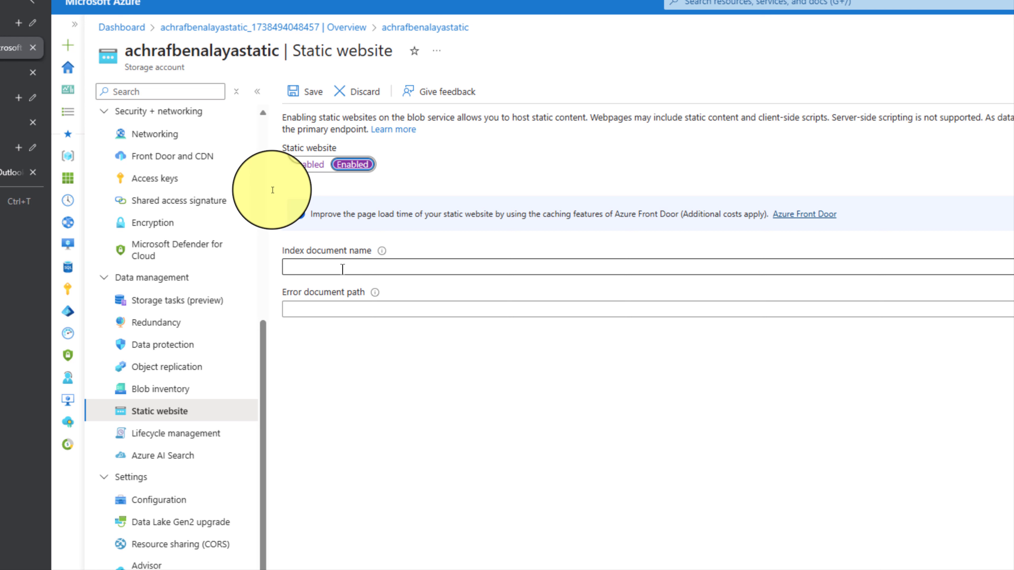
mouse_move(384, 252)
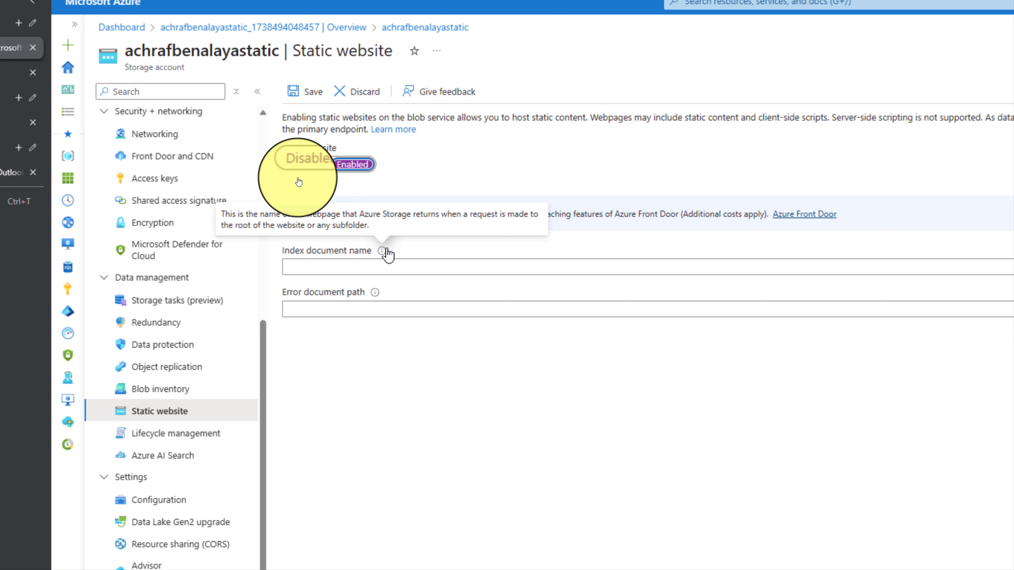
left_click(385, 267)
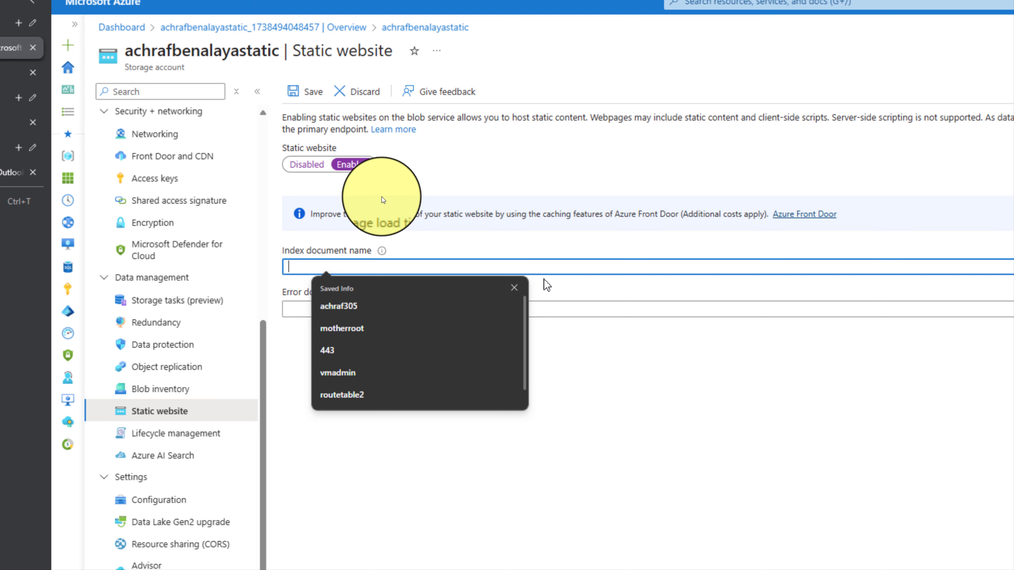
key("Escape")
type("ind")
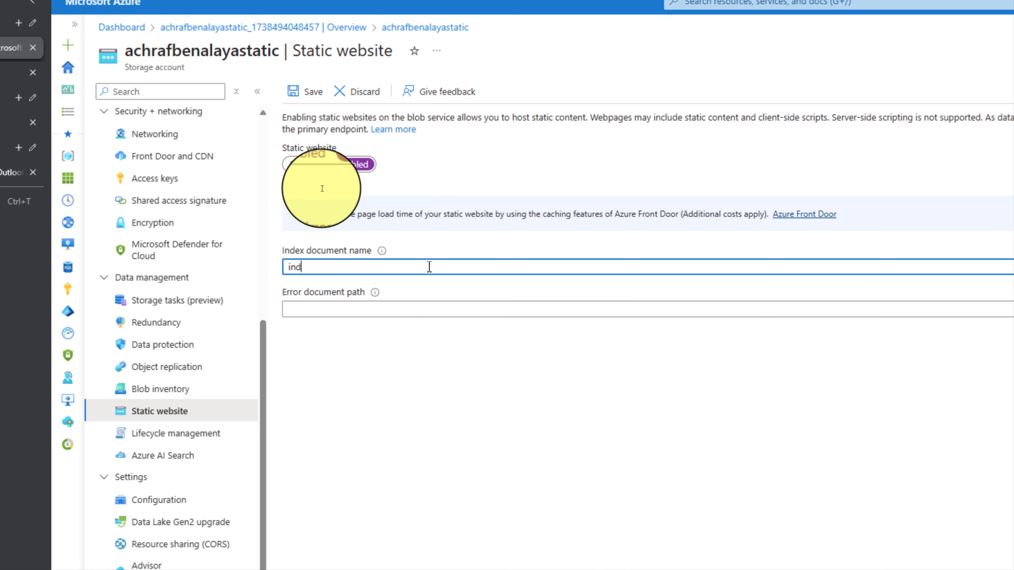
type("ex.html")
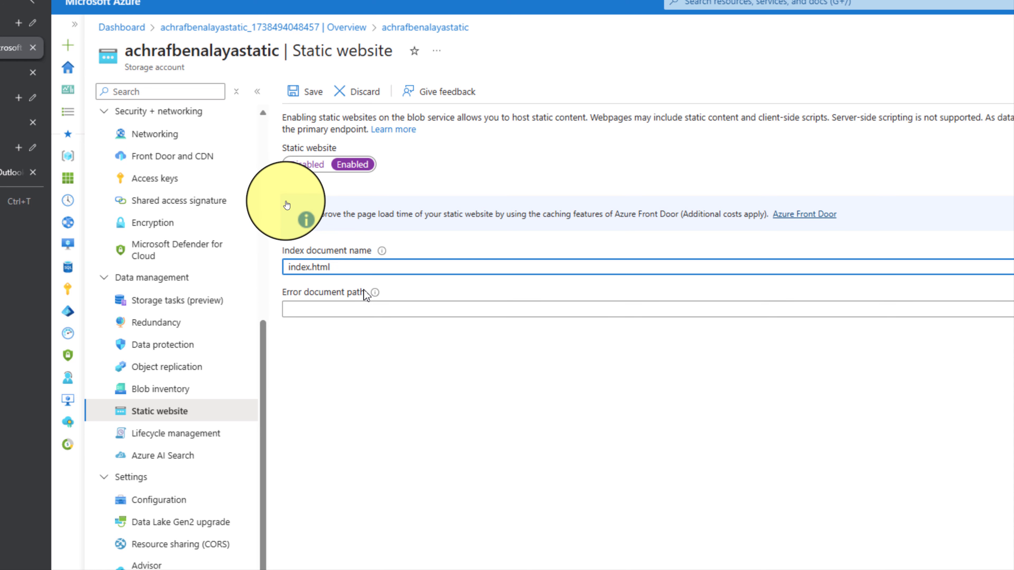
mouse_move(375, 294)
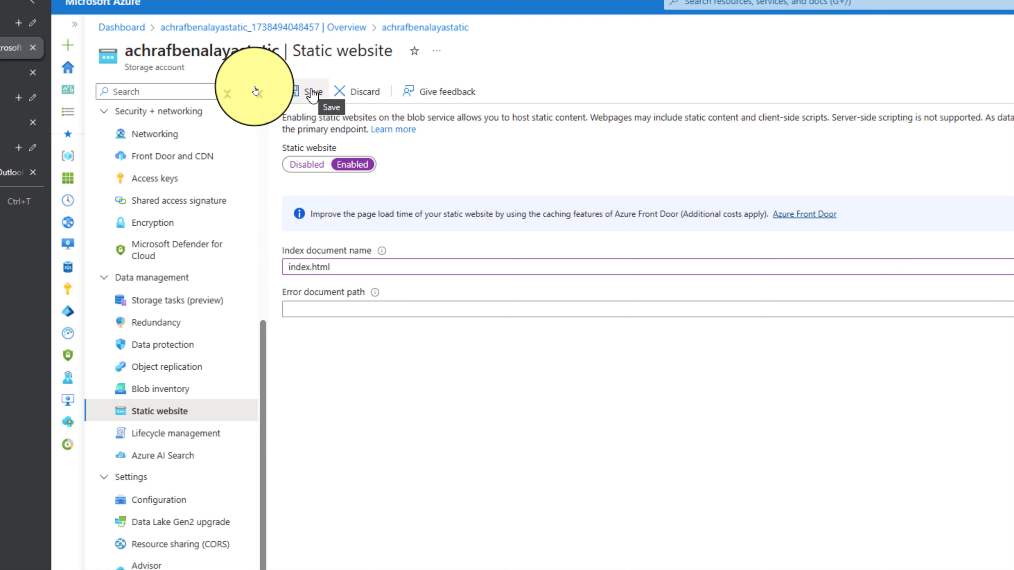
Open the storage account's Containers page in a new browser tab and close the Coming Soon page.
scroll(192, 279, "up", 5)
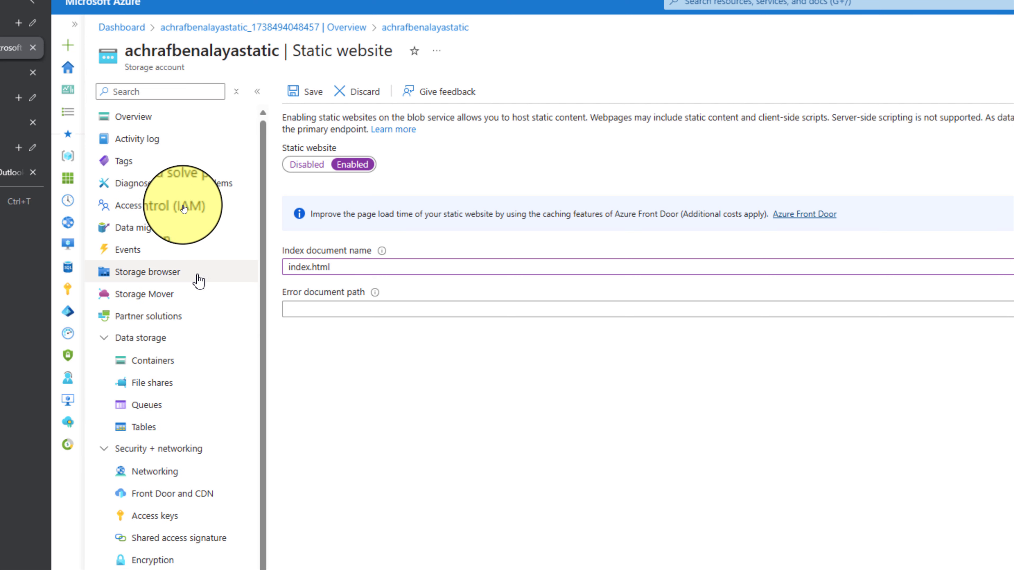
right_click(168, 360)
left_click(183, 367)
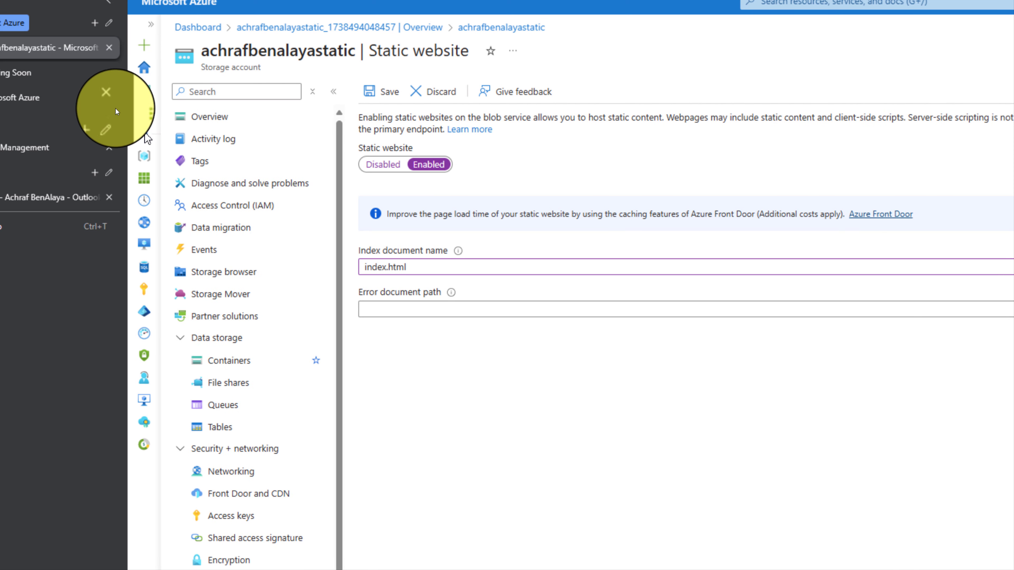
left_click(16, 72)
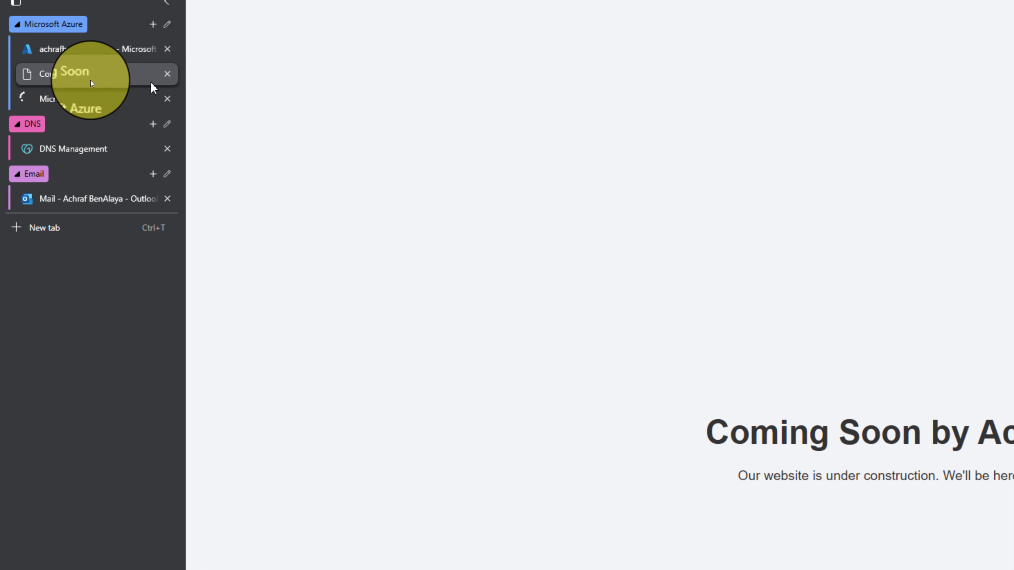
left_click(167, 74)
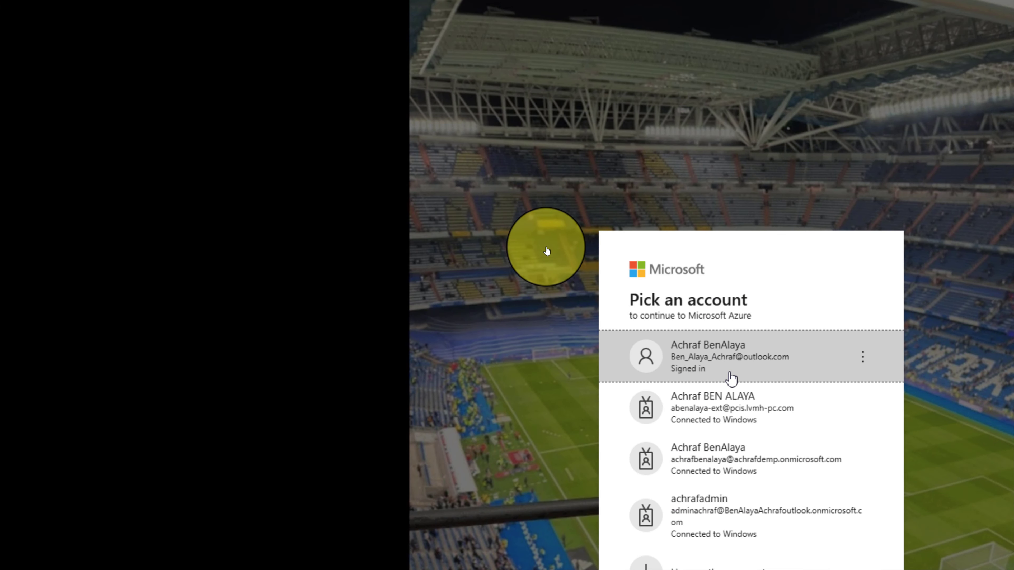
Continue with the already signed-in Microsoft account and check the contents of the $logs container.
left_click(731, 378)
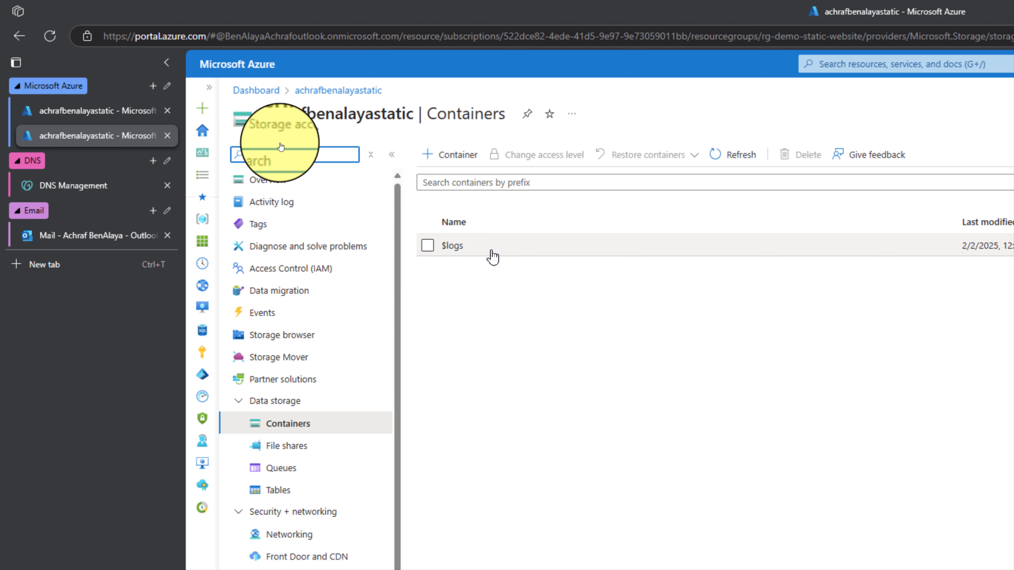
left_click(515, 258)
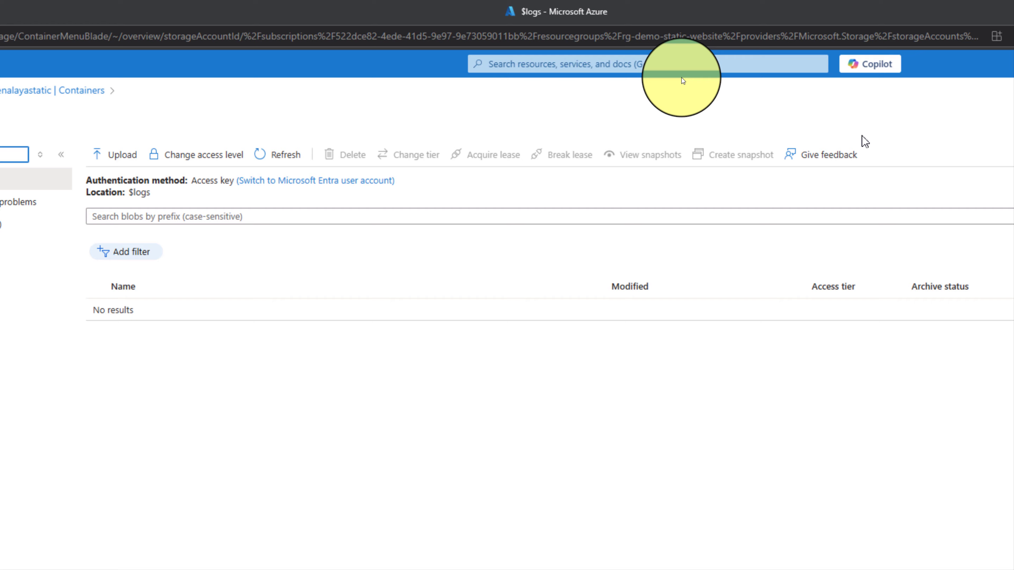
left_click(997, 65)
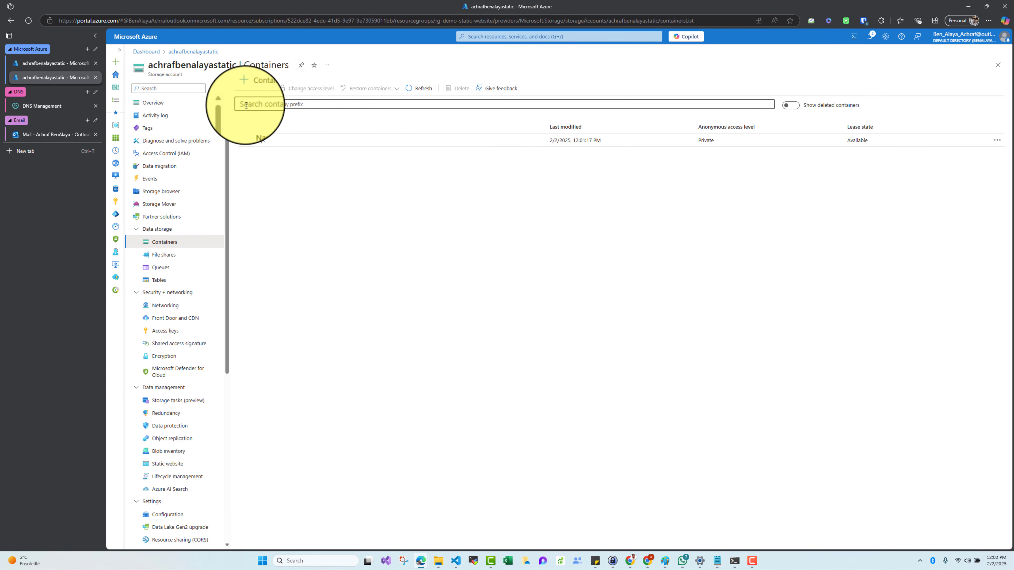
Return to the Static website settings and save the configuration.
left_click(55, 63)
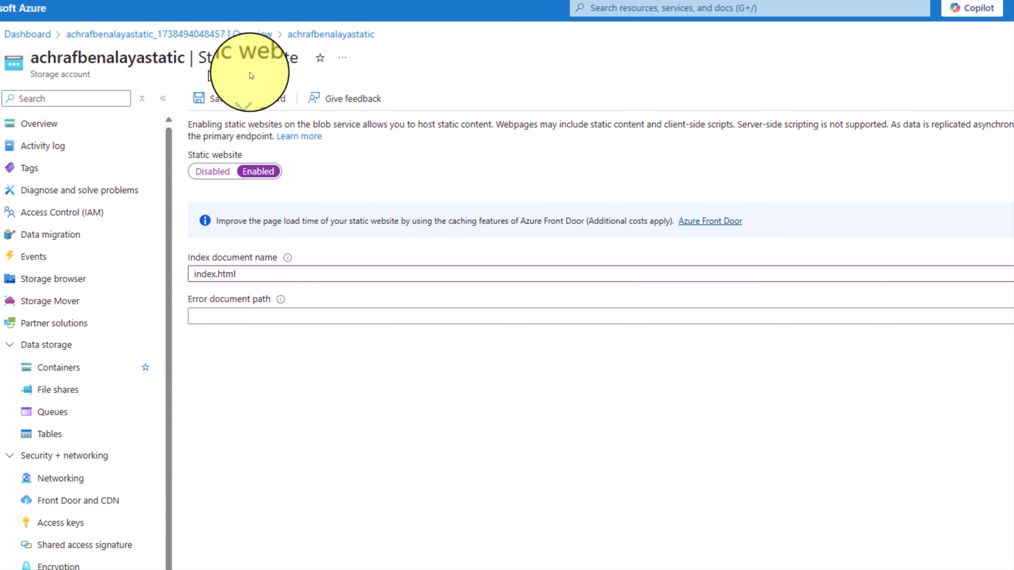
left_click(252, 89)
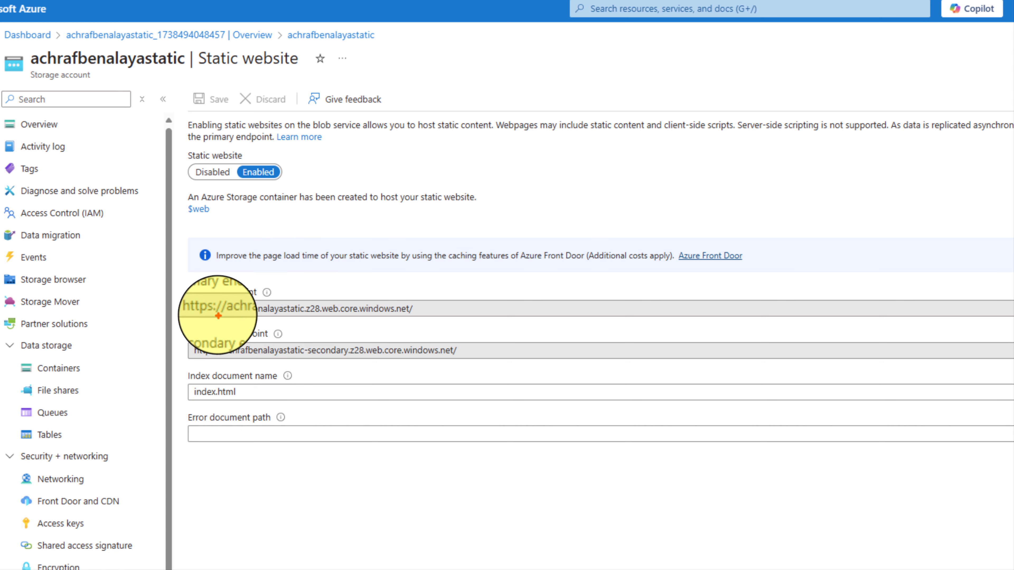
mouse_move(195, 284)
left_mouse_down()
mouse_move(177, 291)
mouse_move(178, 355)
mouse_move(244, 367)
mouse_move(468, 362)
mouse_move(475, 314)
mouse_move(304, 287)
mouse_move(185, 292)
left_mouse_up()
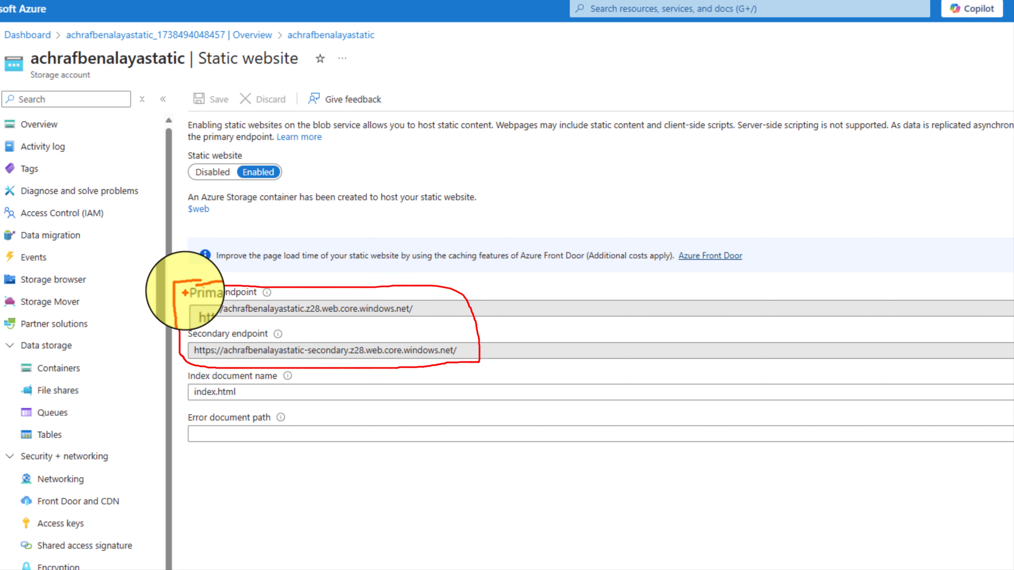
mouse_move(569, 197)
left_mouse_down()
mouse_move(509, 193)
mouse_move(520, 204)
left_mouse_up()
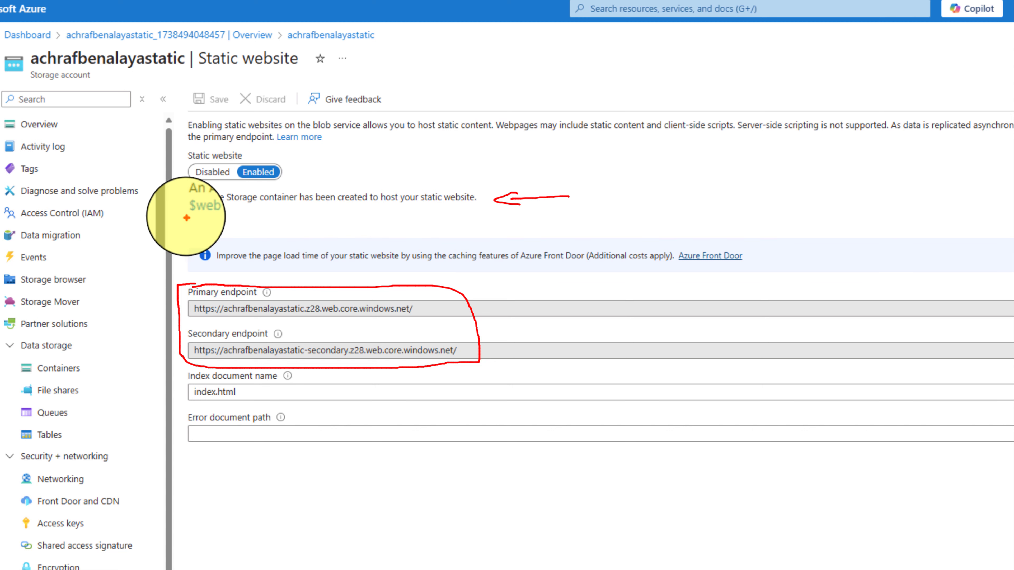
mouse_move(186, 216)
left_mouse_down()
mouse_move(209, 221)
mouse_move(217, 205)
mouse_move(188, 200)
left_mouse_up()
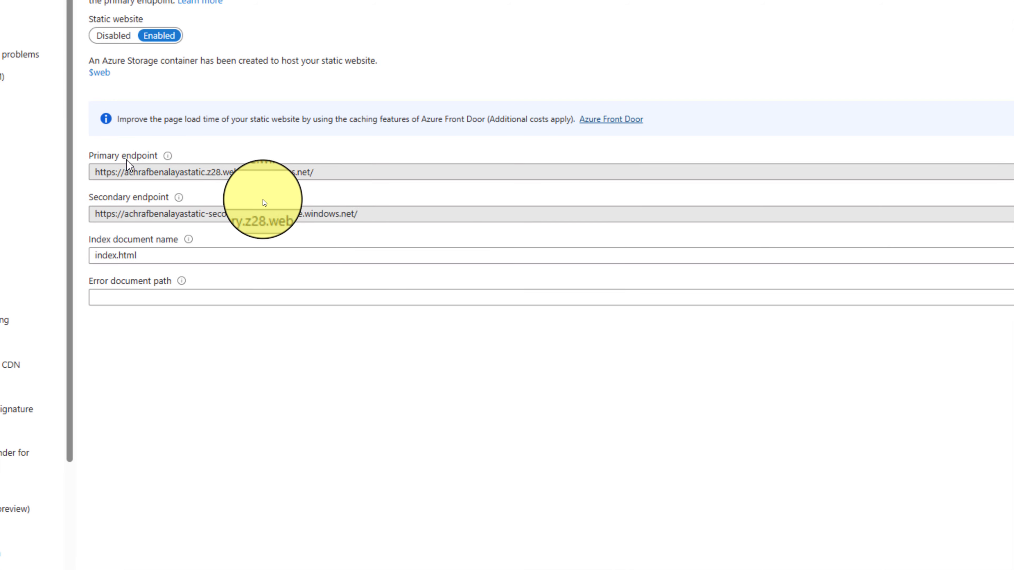
Open the static website's primary endpoint URL in a new browser tab to test it, and return to the Static website settings.
double_click(343, 208)
triple_click(273, 177)
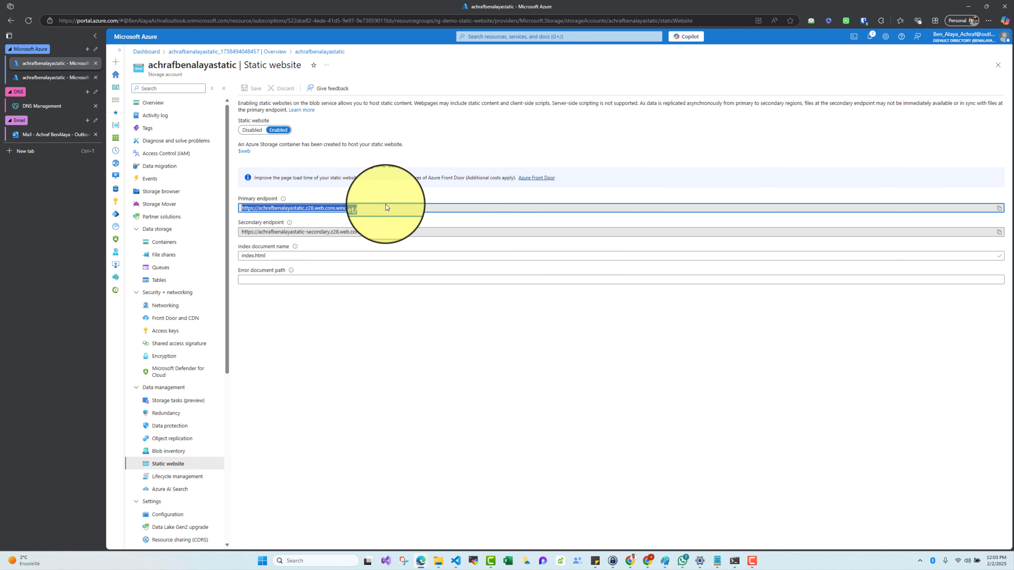
right_click(386, 208)
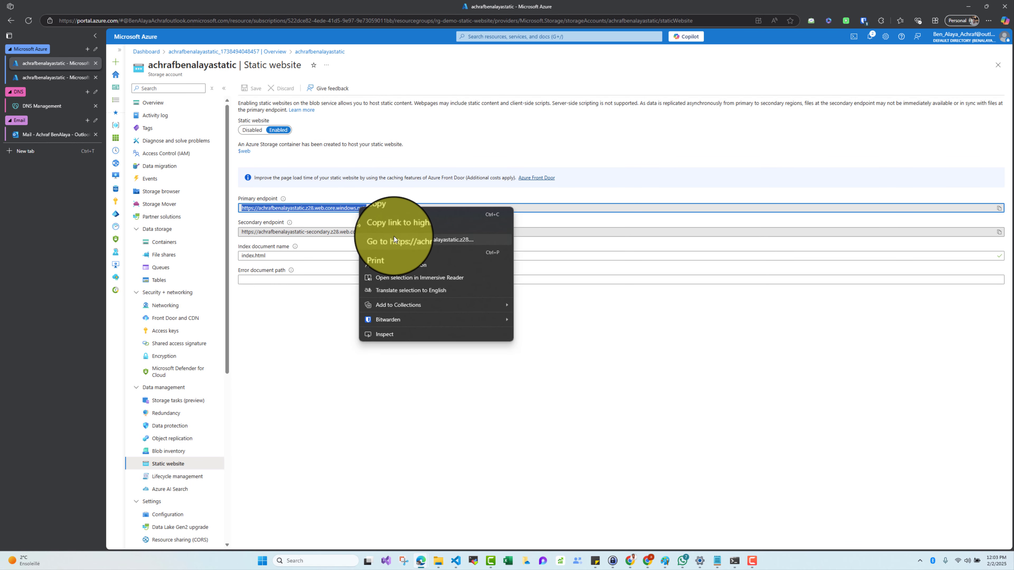
left_click(394, 236)
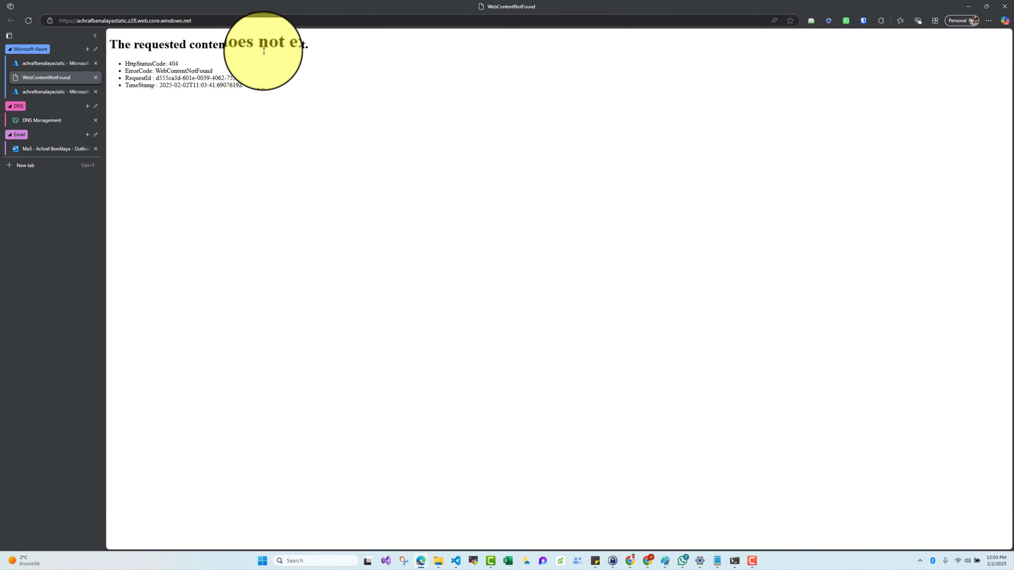
left_click(60, 64)
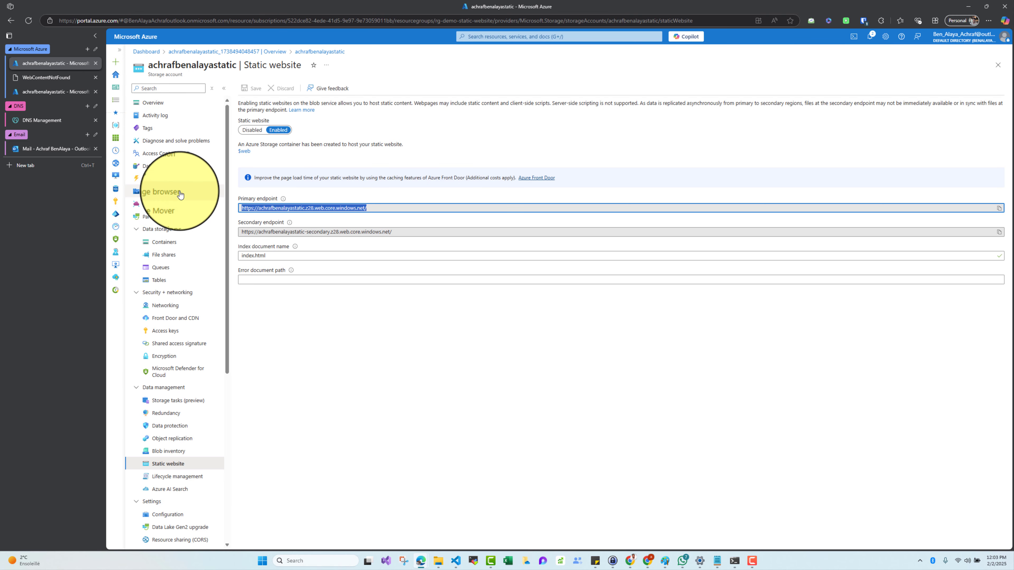
Open the storage account's $web container and try to upload the local index.html file from the Staticwebsite folder.
left_click(170, 242)
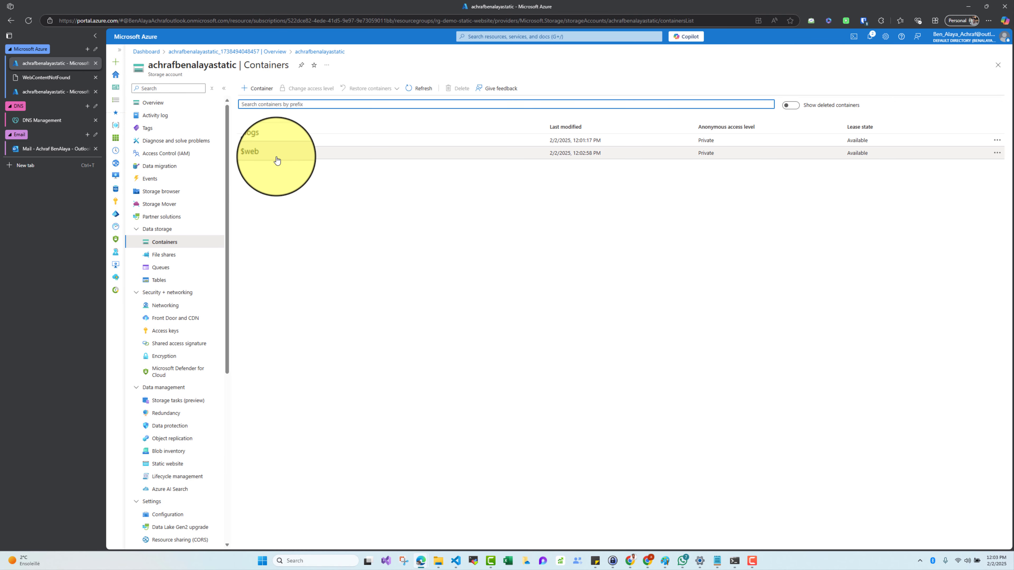
left_click(273, 157)
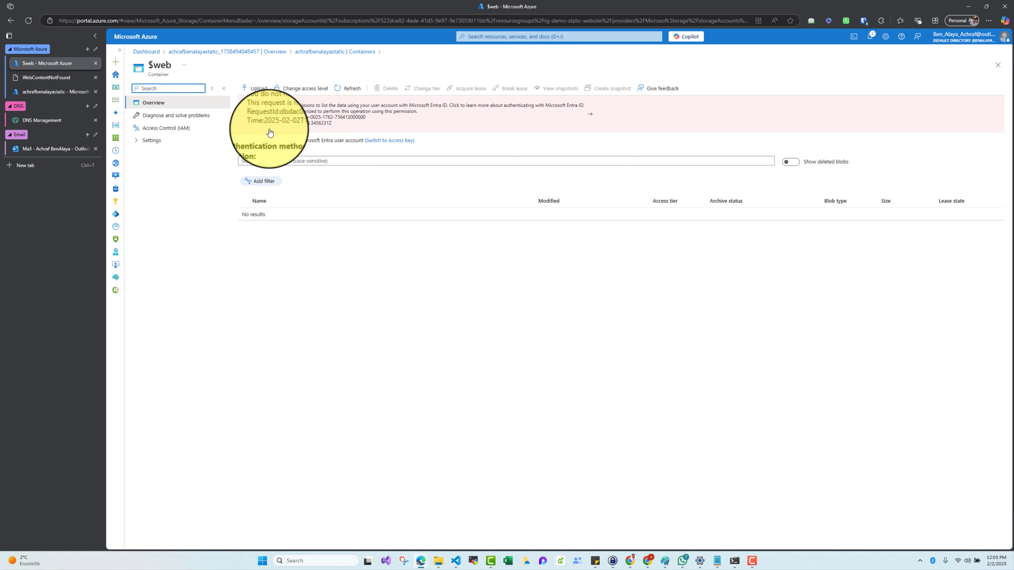
left_click(256, 89)
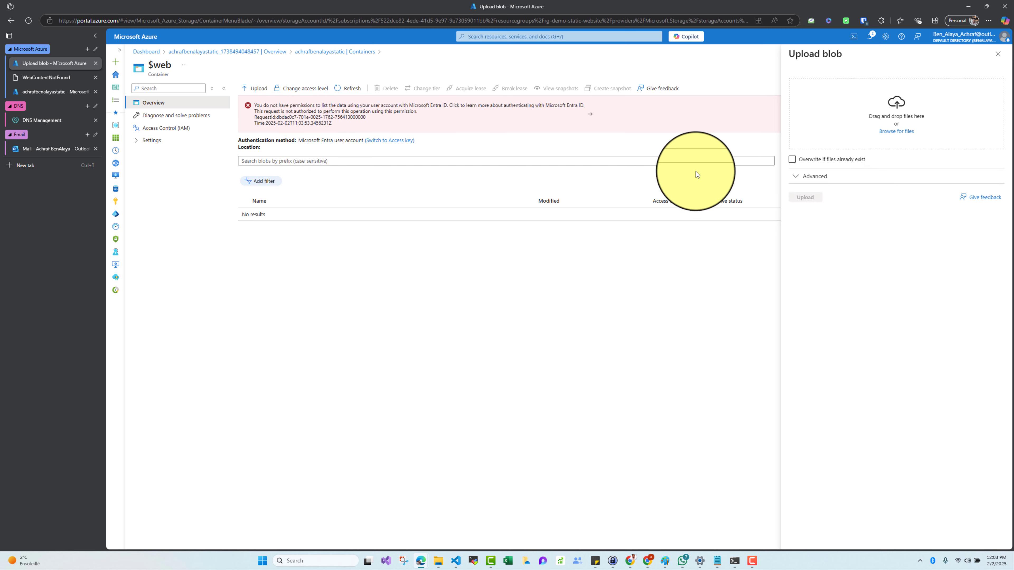
left_click(896, 131)
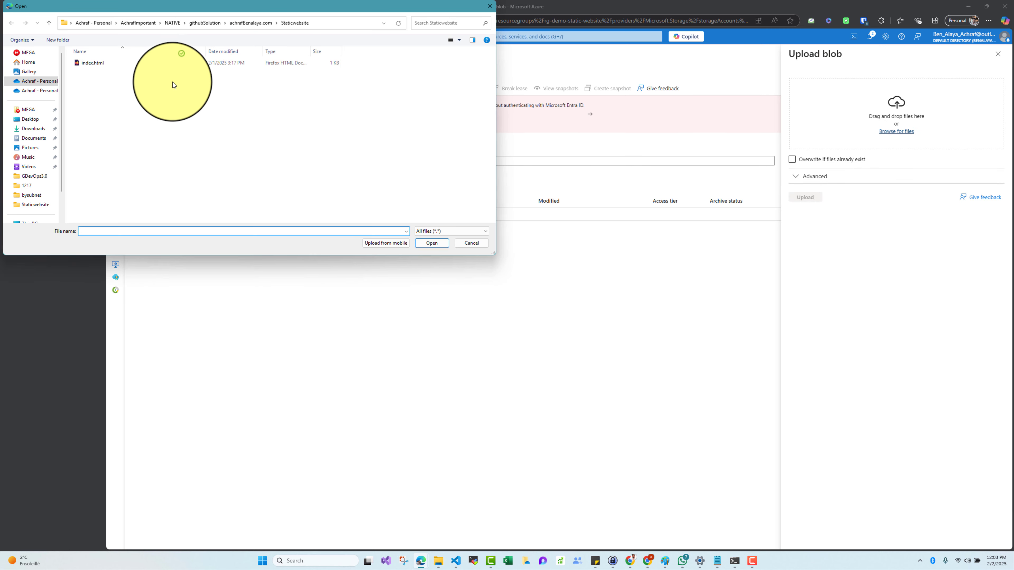
left_click(174, 64)
left_click(427, 244)
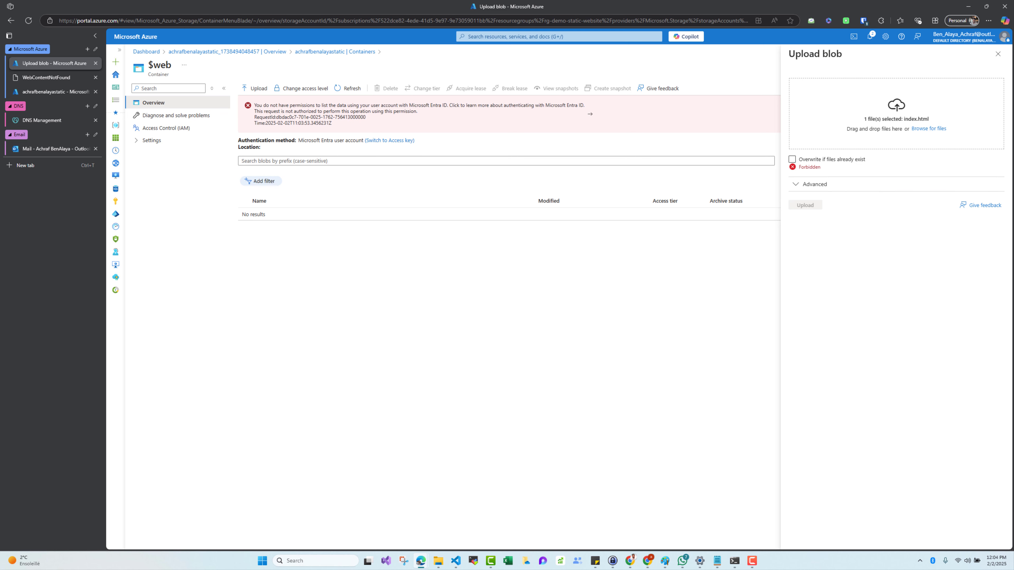
Upload index.html from the Staticwebsite folder to the $web container using access key authentication.
left_click(893, 130)
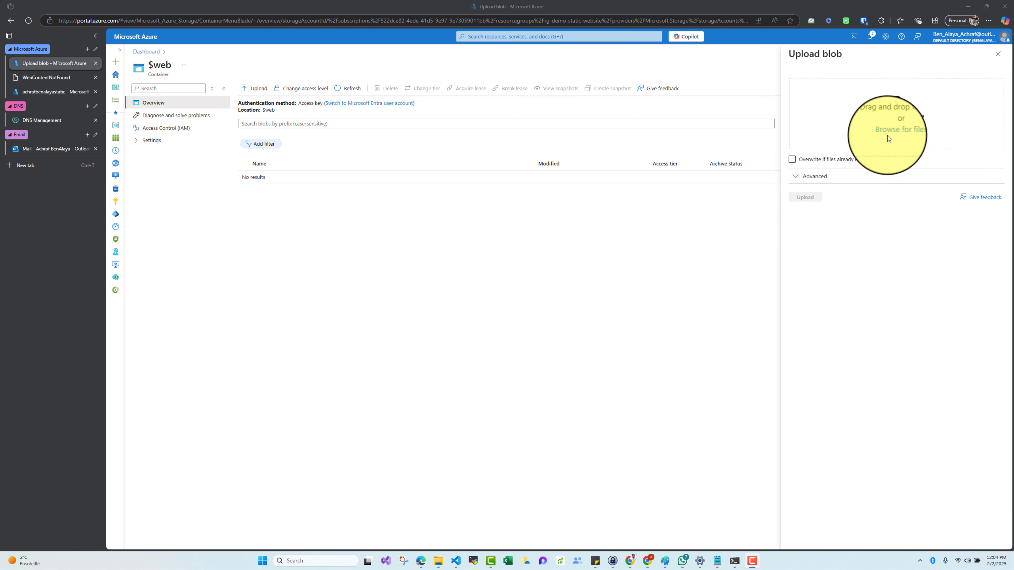
left_click(154, 66)
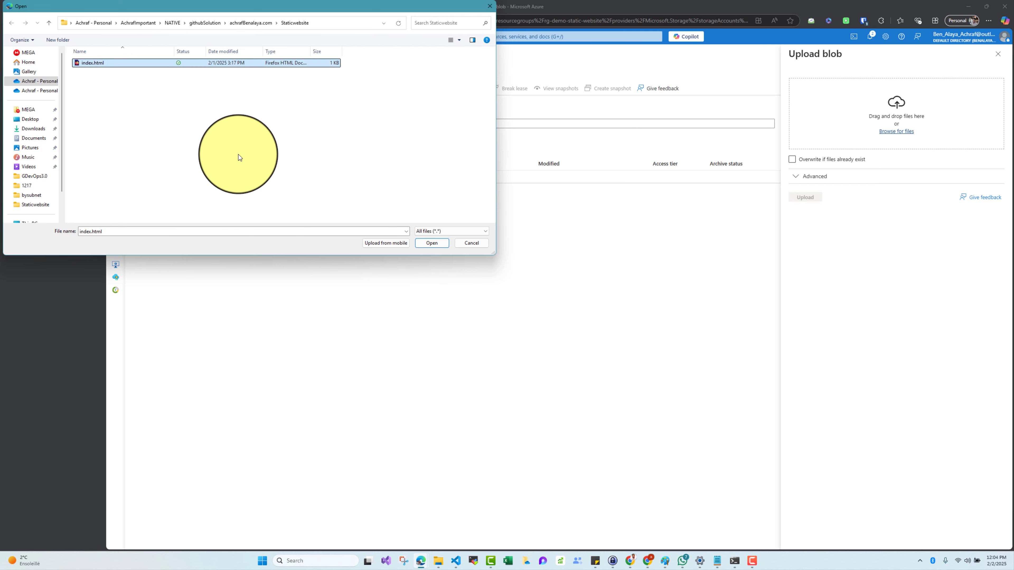
left_click(431, 242)
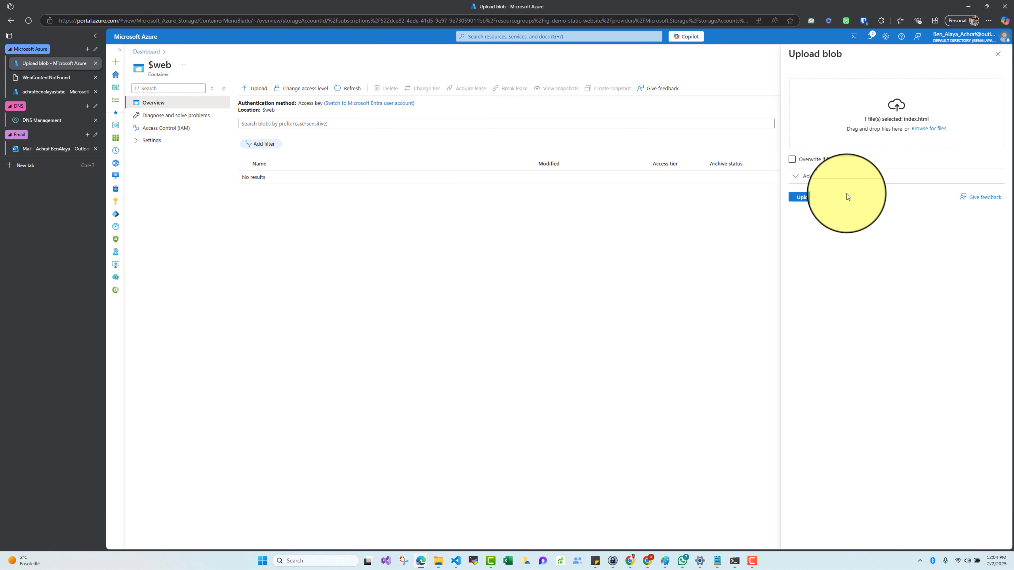
left_click(800, 197)
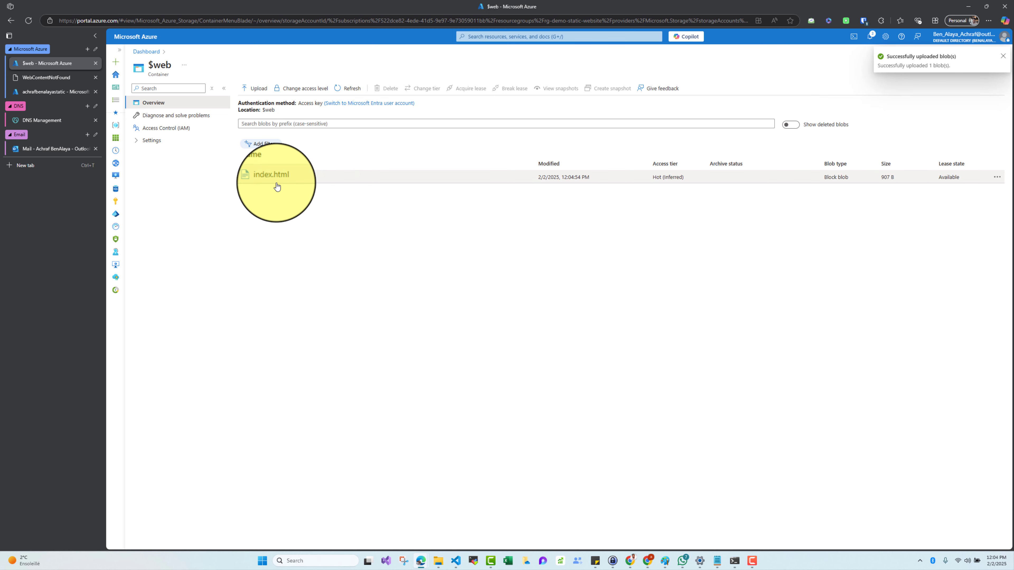
Reload the static website's primary endpoint page and check the page it serves.
left_click(57, 78)
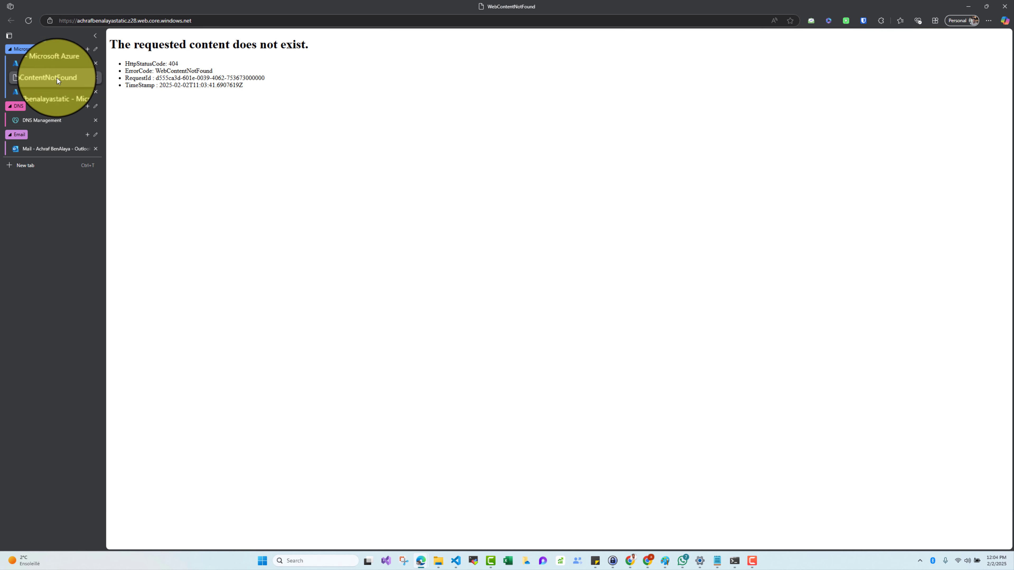
left_click(28, 21)
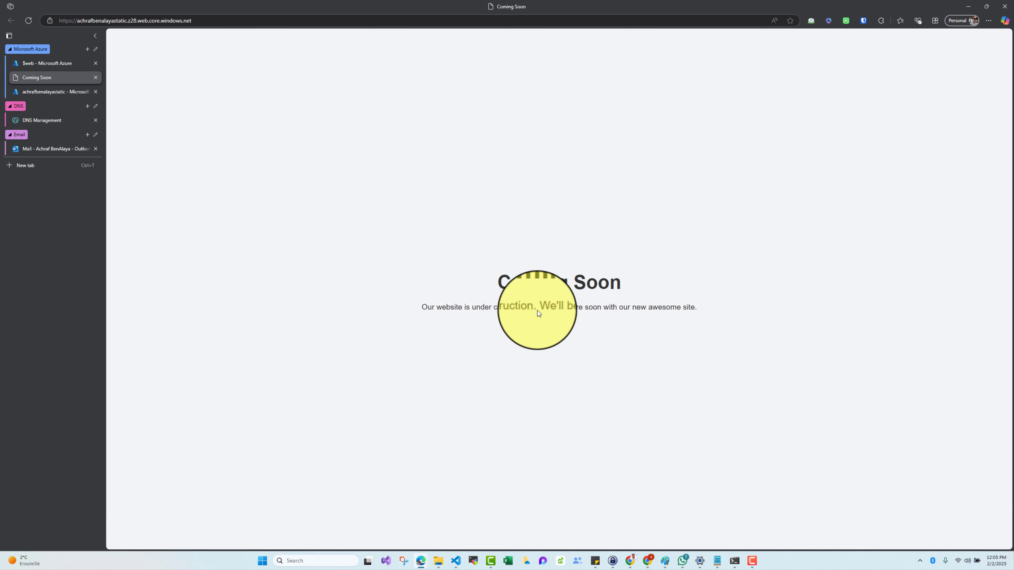
left_click(40, 62)
left_click(39, 77)
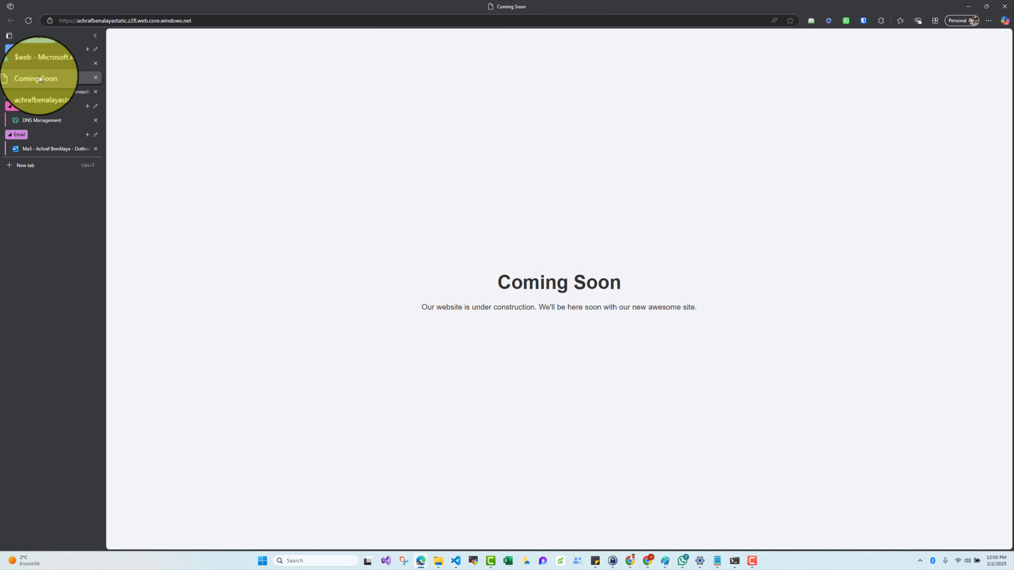
Edit the index.html blob in the $web container so its h1 heading reads "Coming Soon By" plus the owner's full name, and save it.
left_click(57, 67)
left_click(297, 184)
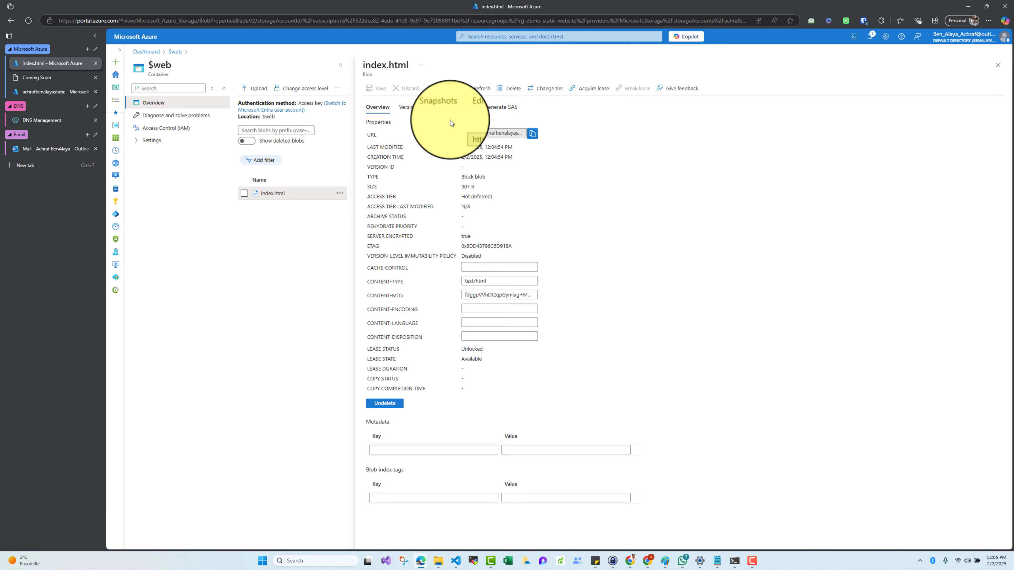
left_click(469, 107)
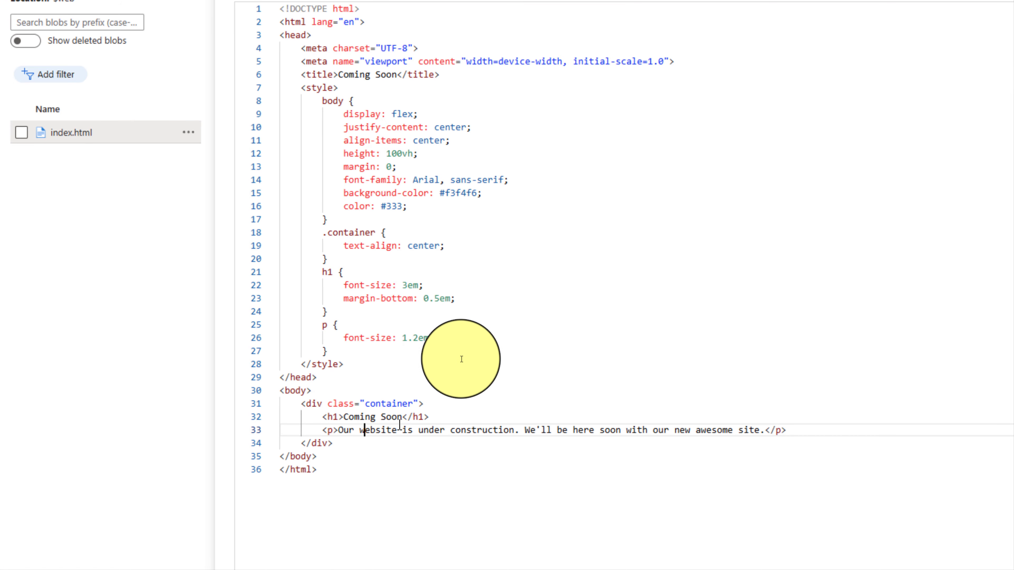
left_click(462, 356)
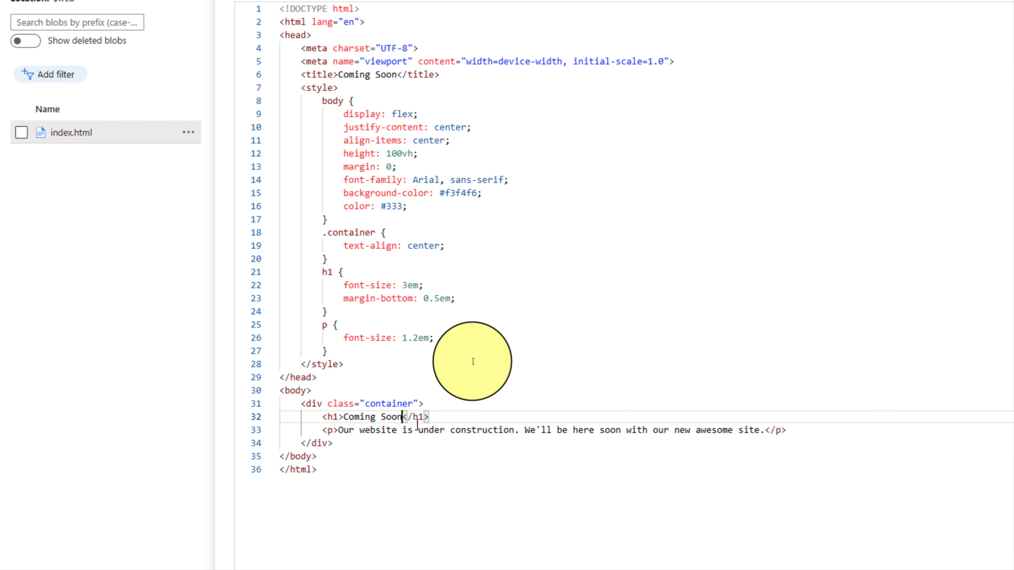
type("By Ad")
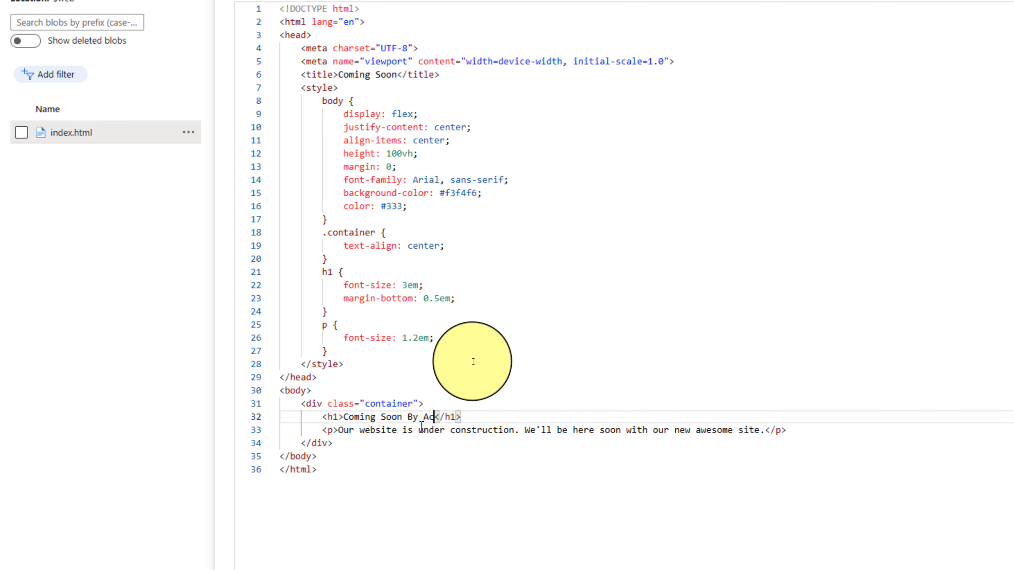
type("hraf Ben Alay")
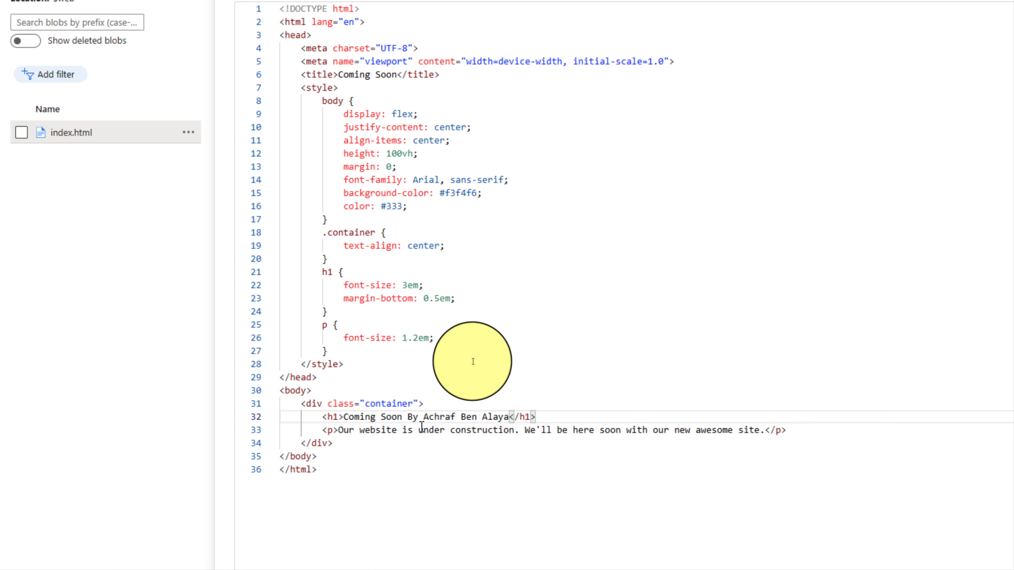
left_click(259, 155)
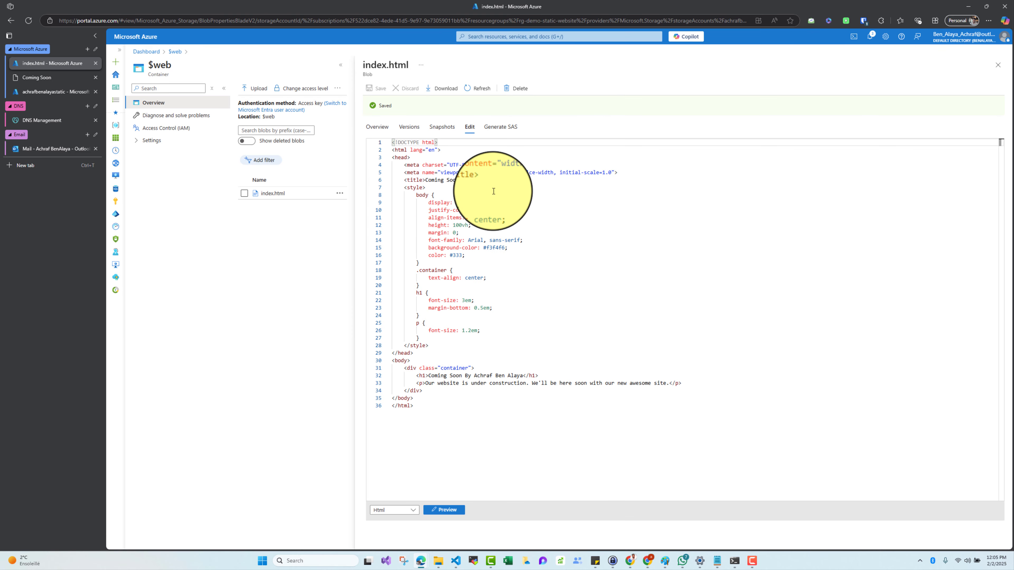
Reload the live website to check the edited heading and examine the site's URL.
left_click(67, 82)
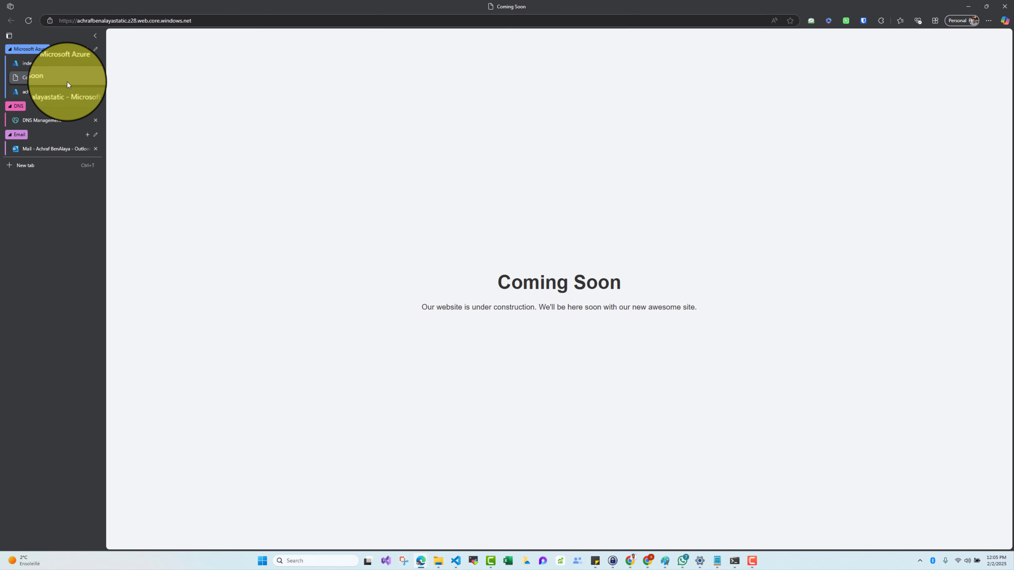
left_click(28, 22)
left_click_drag(403, 281, 695, 274)
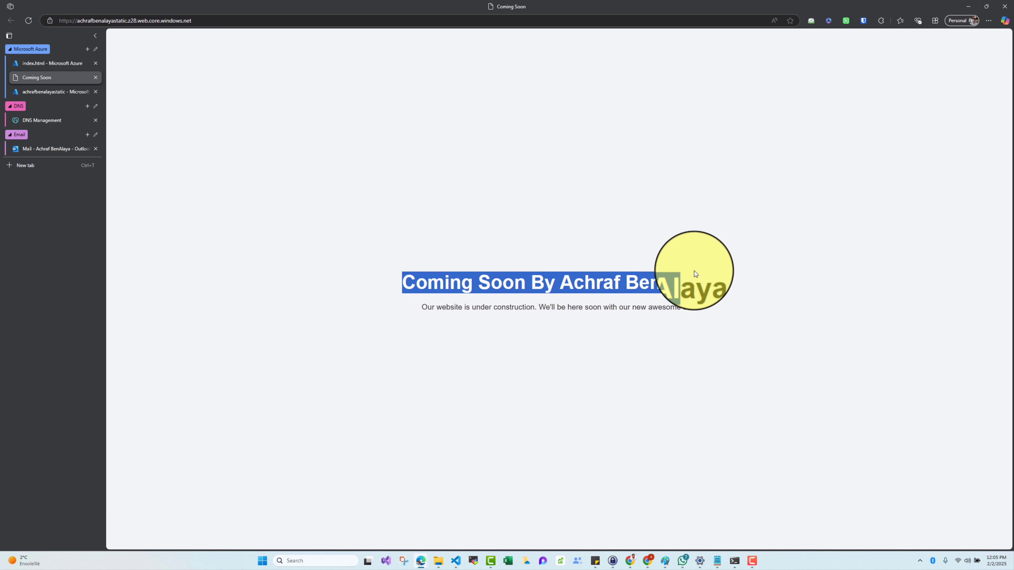
left_click(495, 297)
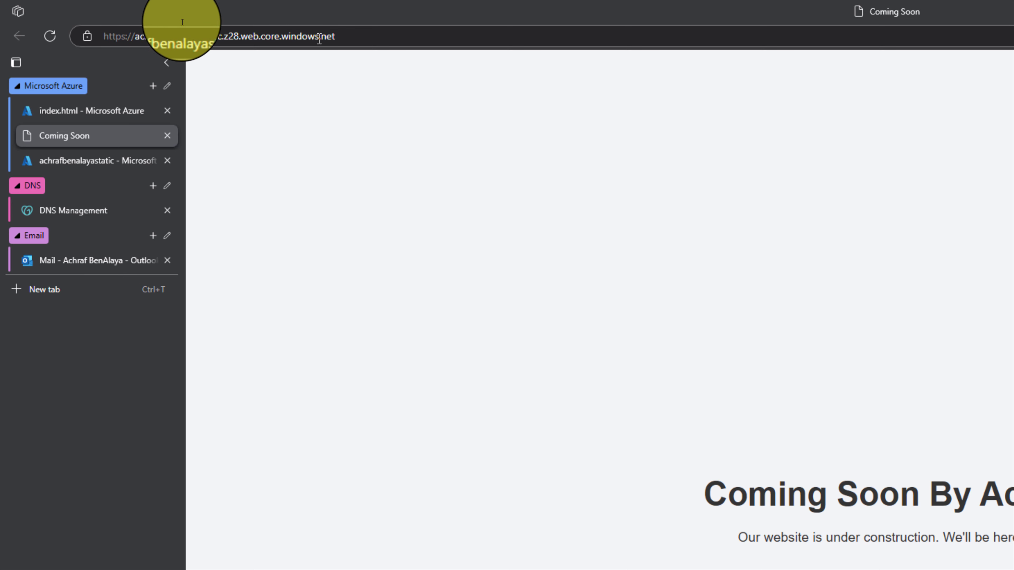
left_click(358, 36)
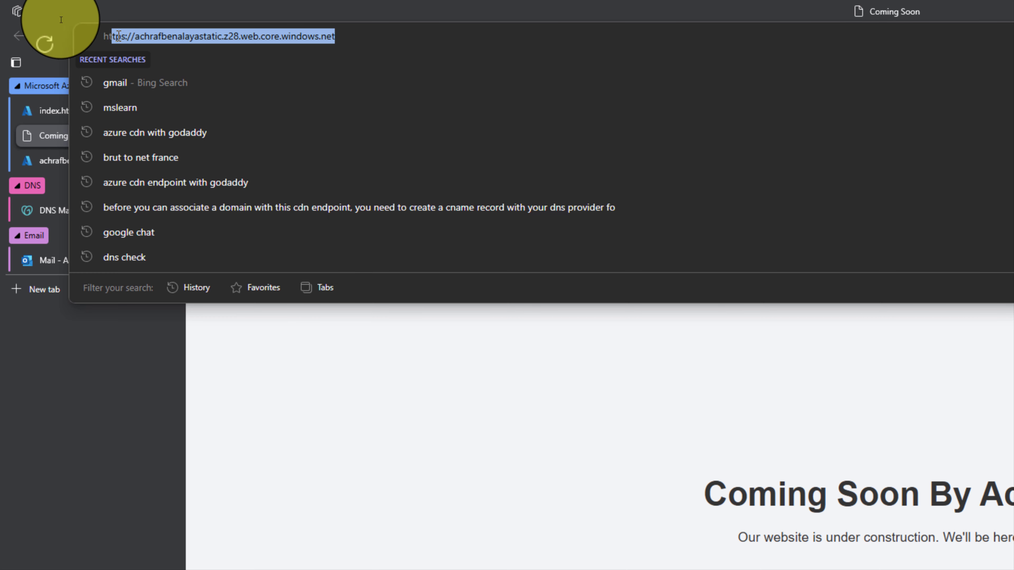
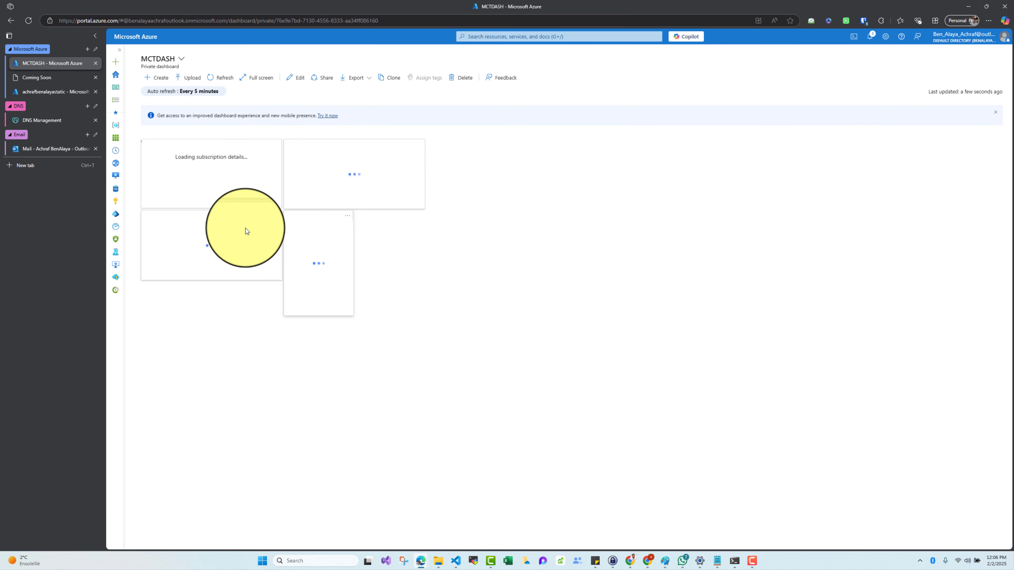
Filter the resource groups by "static", open rg-demo-static-website and go to its storage account.
left_click(487, 36)
type("s")
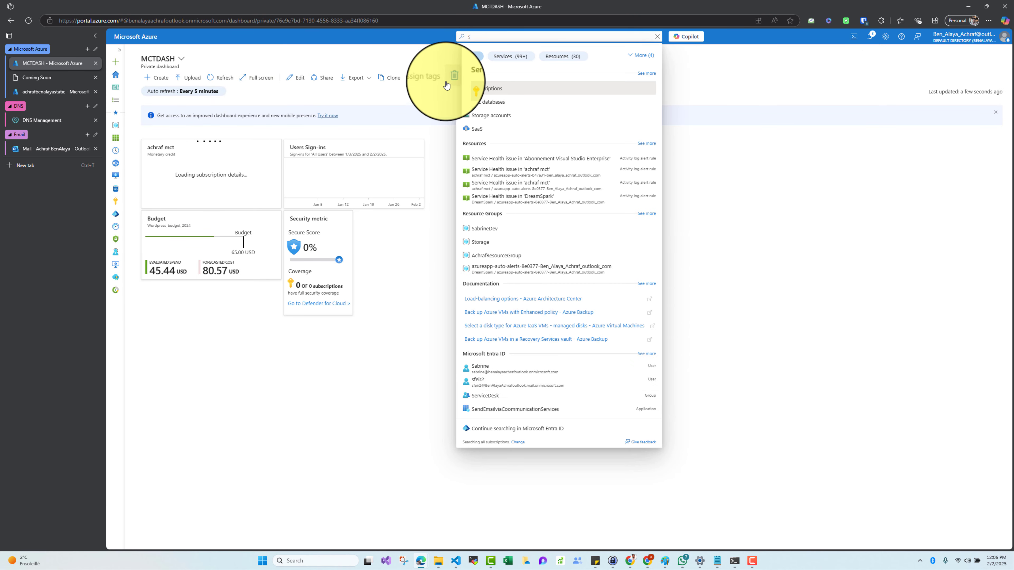
left_click(118, 127)
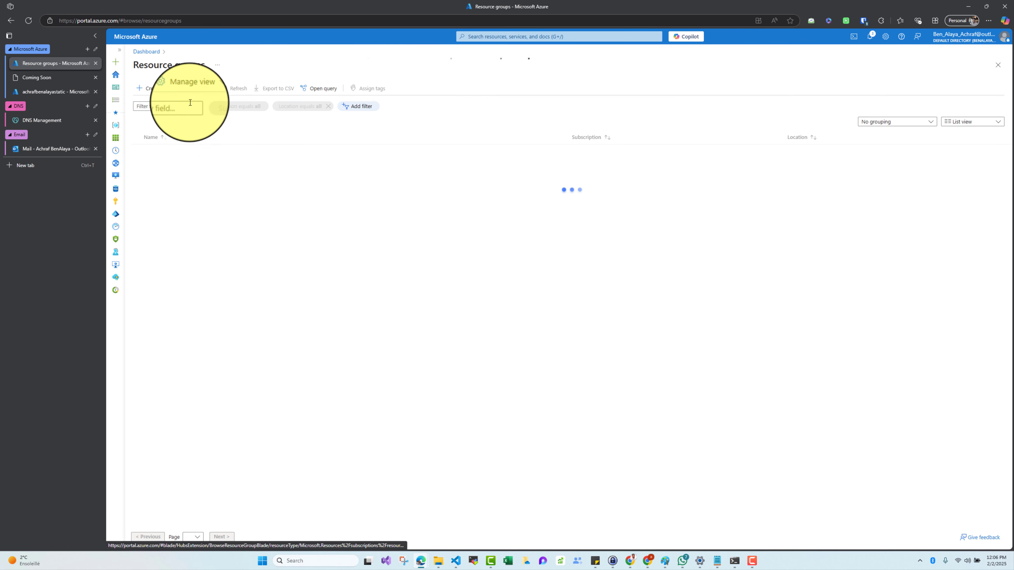
left_click(176, 103)
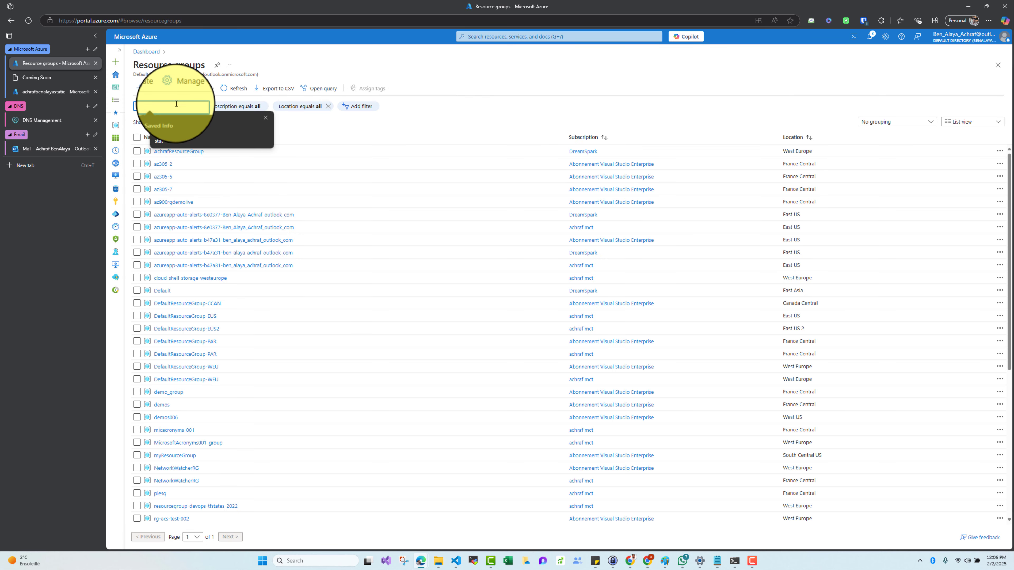
type("static")
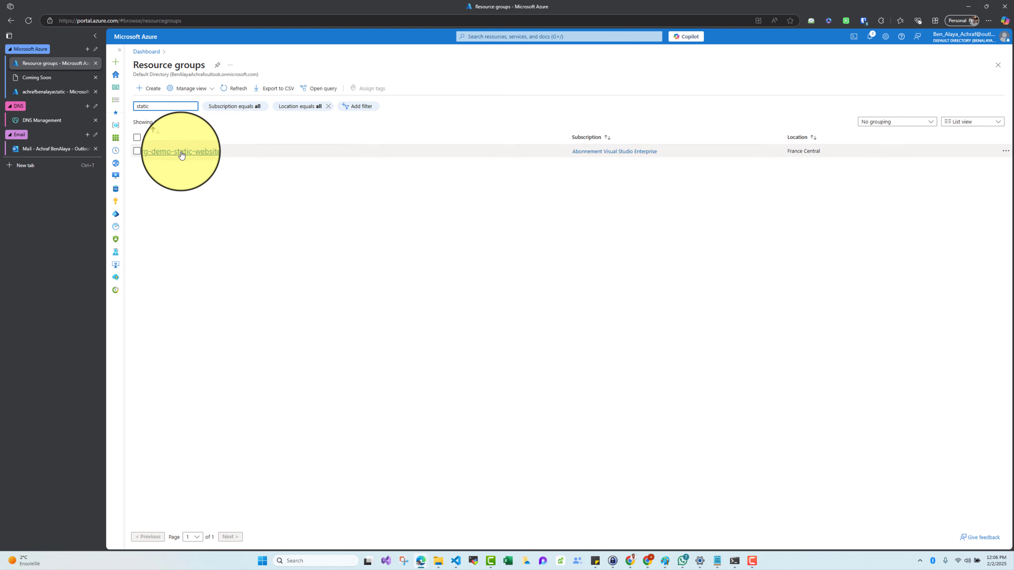
left_click(181, 152)
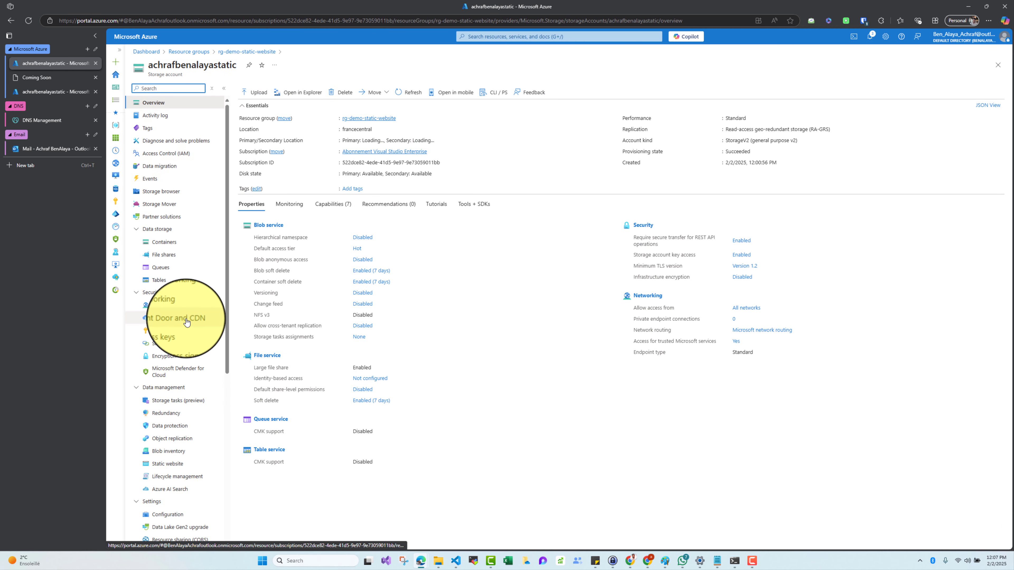
key("ctrl+1")
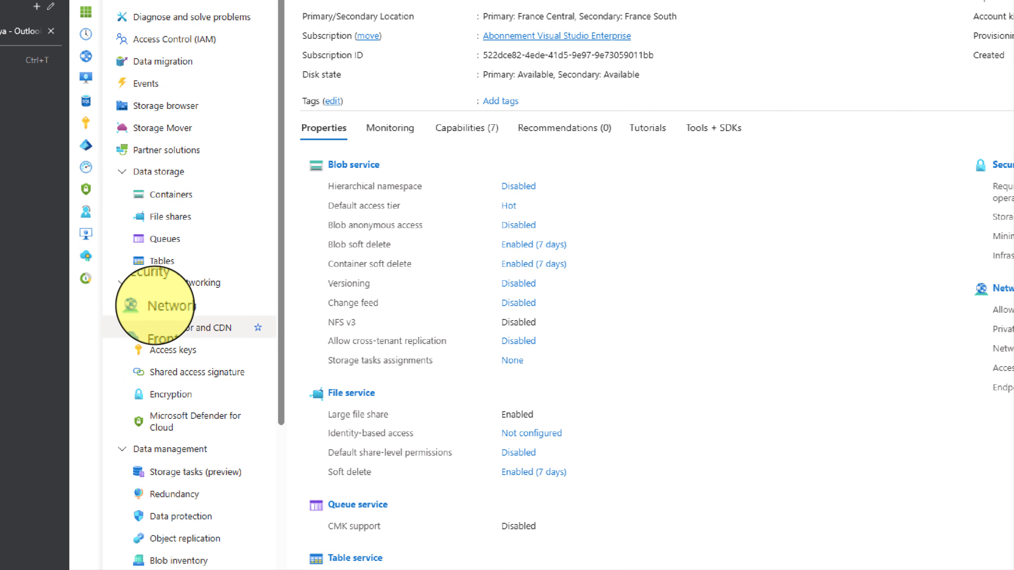
left_click(152, 307)
mouse_move(142, 310)
left_mouse_down()
mouse_move(180, 338)
mouse_move(118, 311)
left_mouse_up()
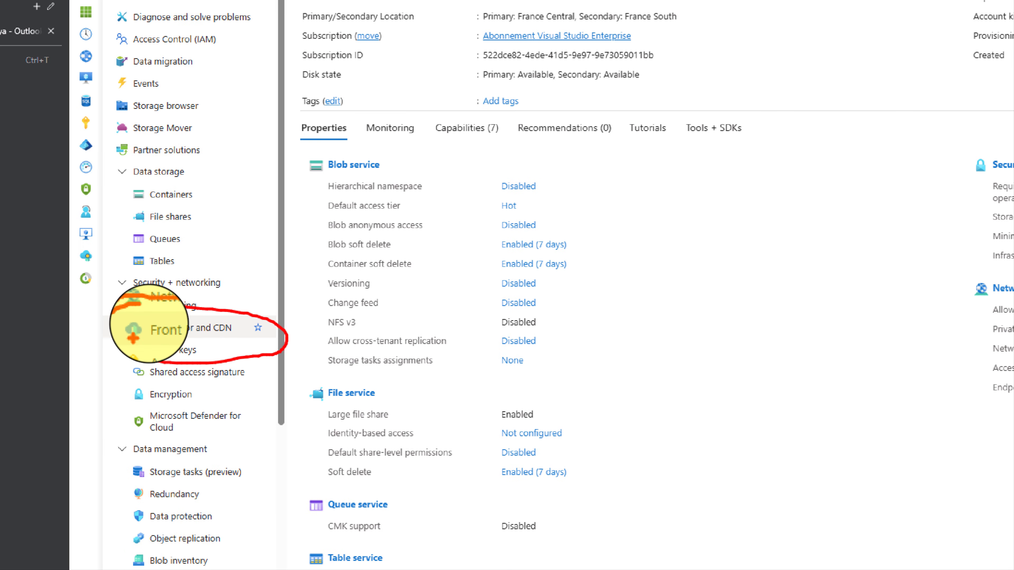
key("Escape")
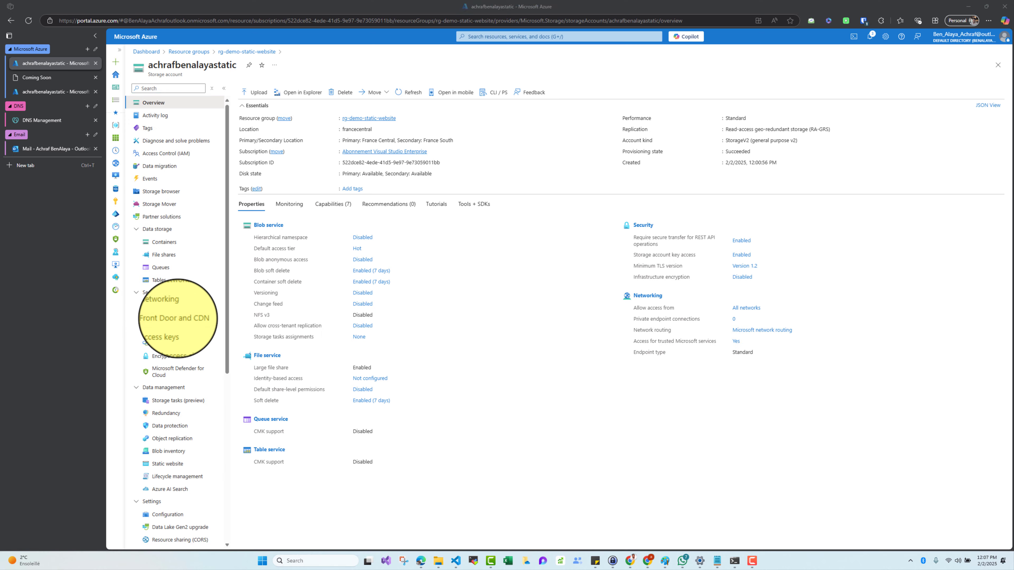
In the storage account's Front Door and CDN settings, select Azure CDN and set the new profile and endpoint names to achrafbenalayastaticwebsite001.
left_click(179, 322)
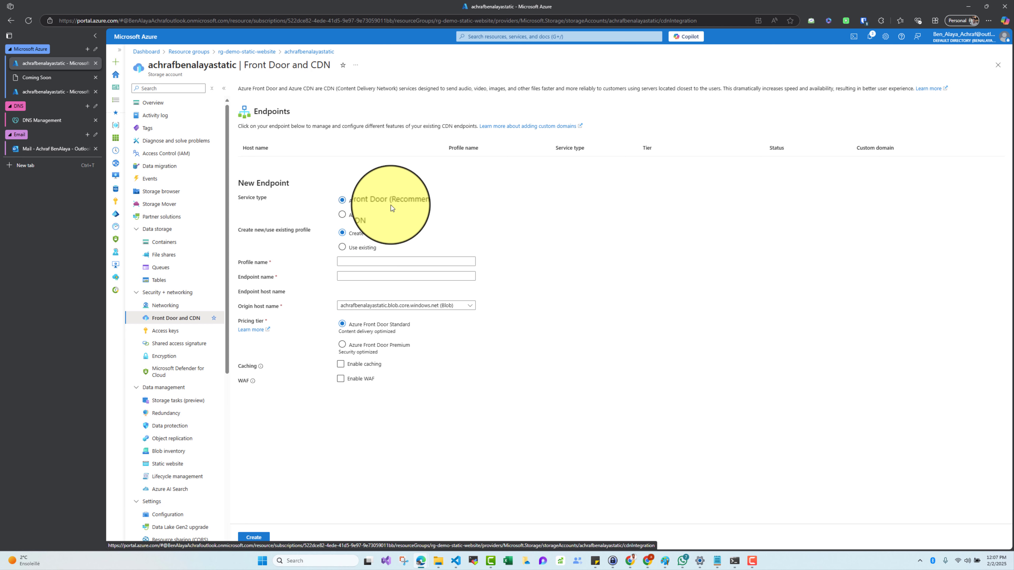
left_click(342, 214)
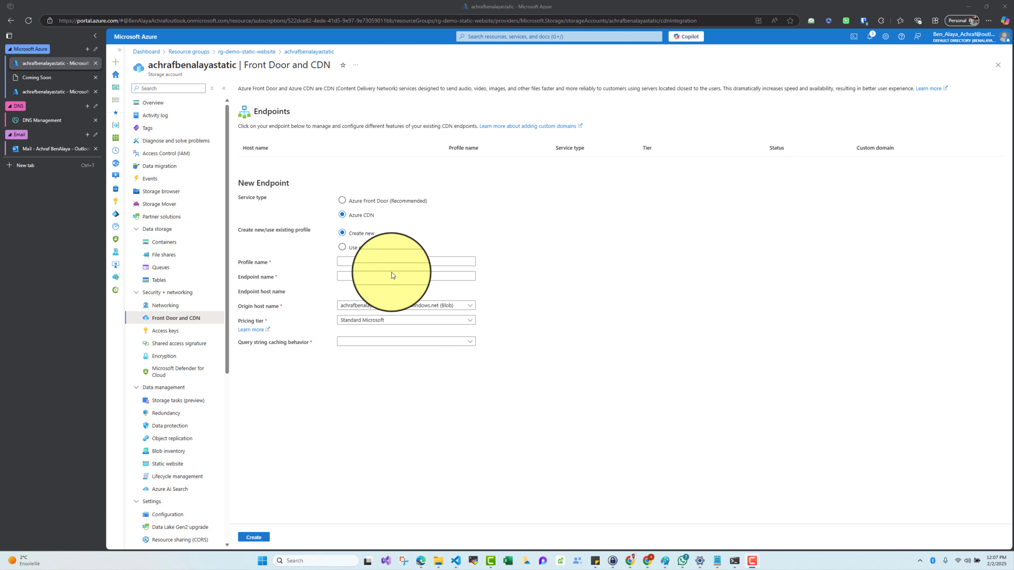
left_click(381, 261)
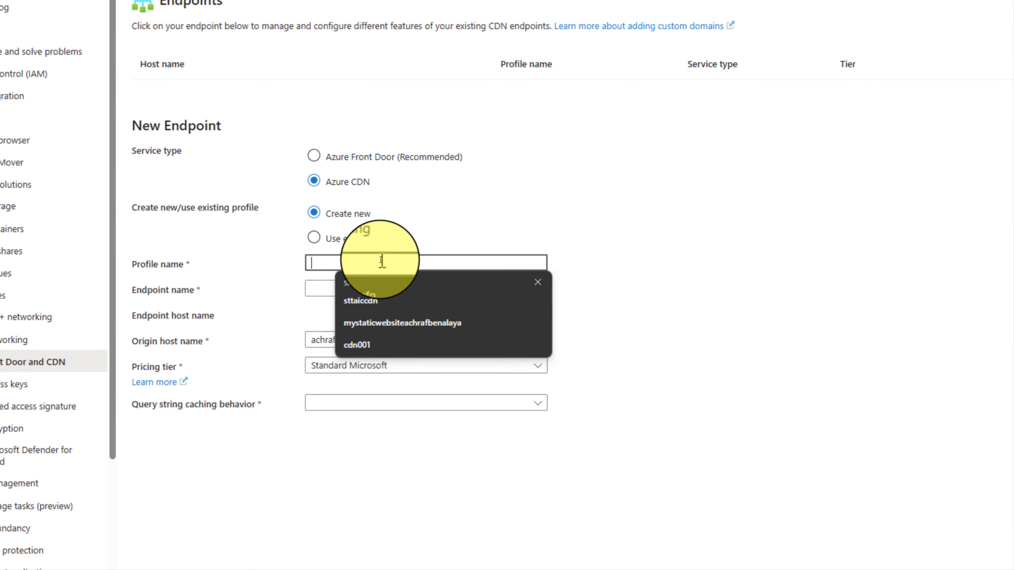
type("achrafbenalayastaticwebsite001")
left_click(359, 288)
type("achrafbenalayastaticwebsite001")
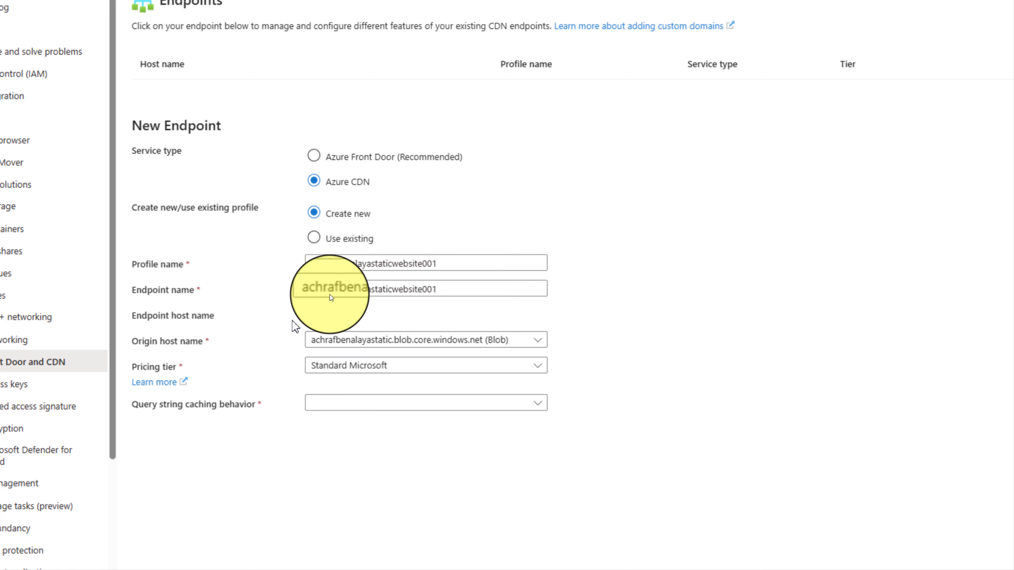
Set the new endpoint's origin host name to the static website address, pricing tier Standard Microsoft and caching behavior Ignore Query String, and create it.
left_click(385, 340)
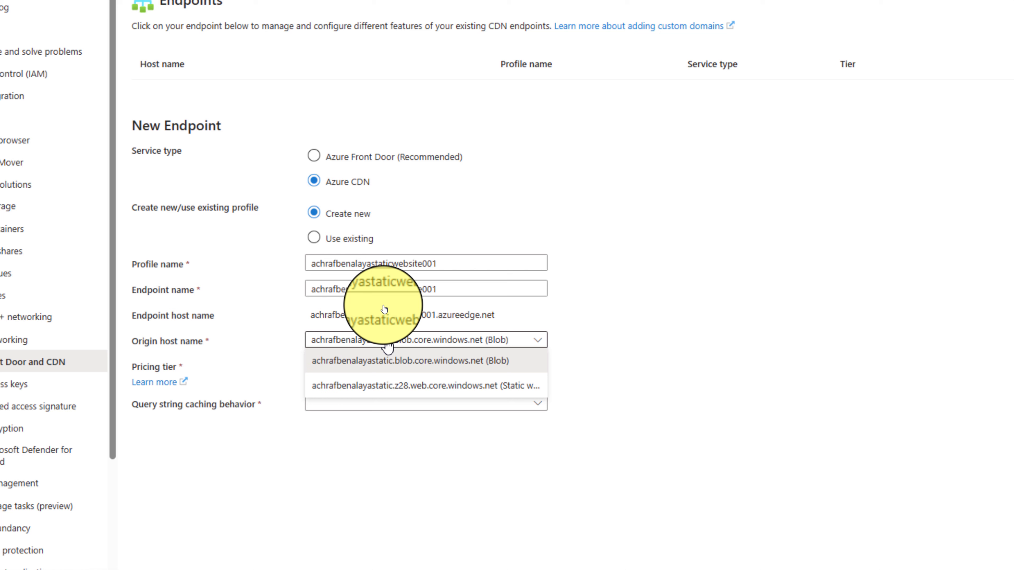
left_click(401, 386)
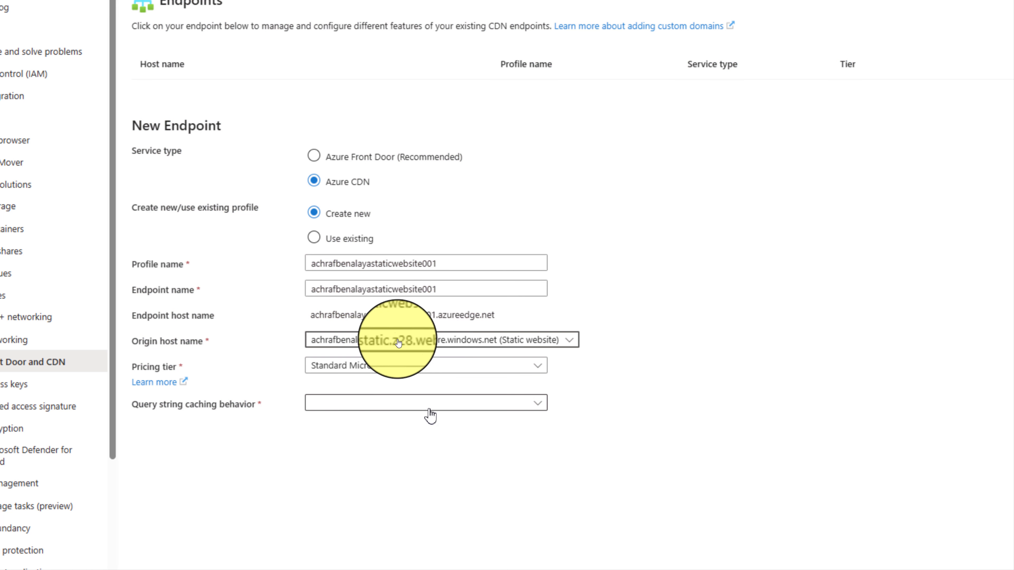
left_click(379, 369)
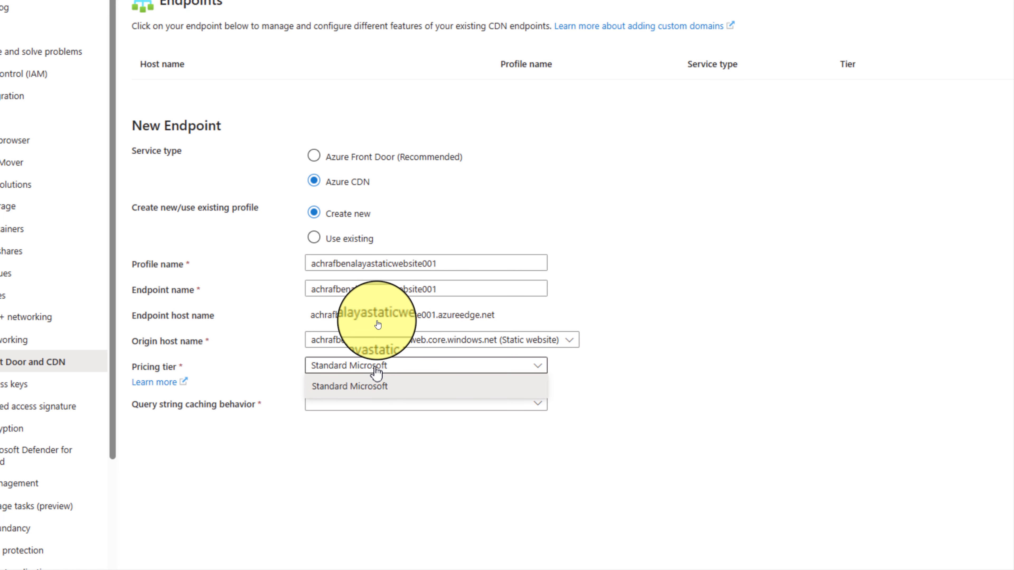
left_click(331, 379)
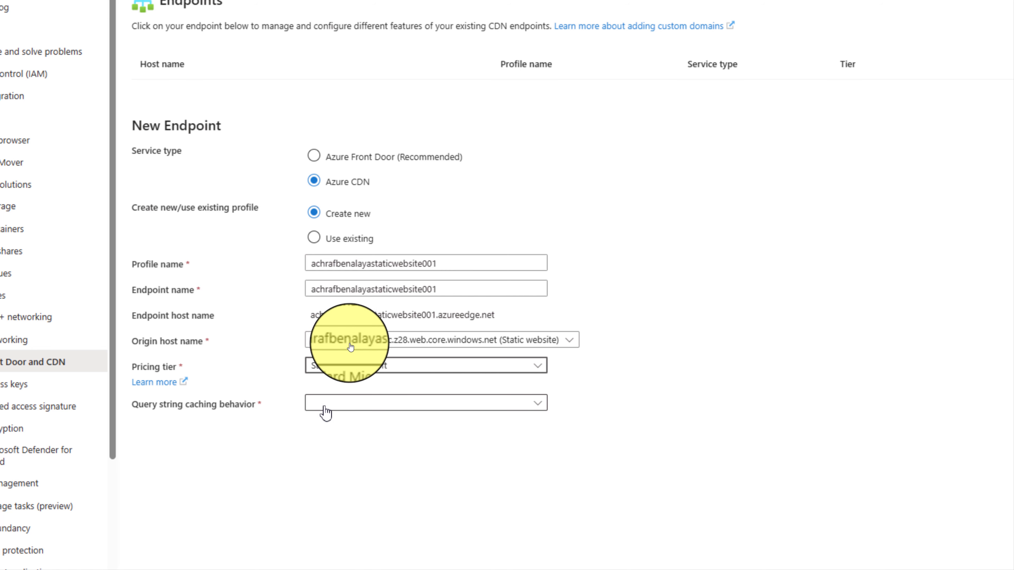
left_click(333, 408)
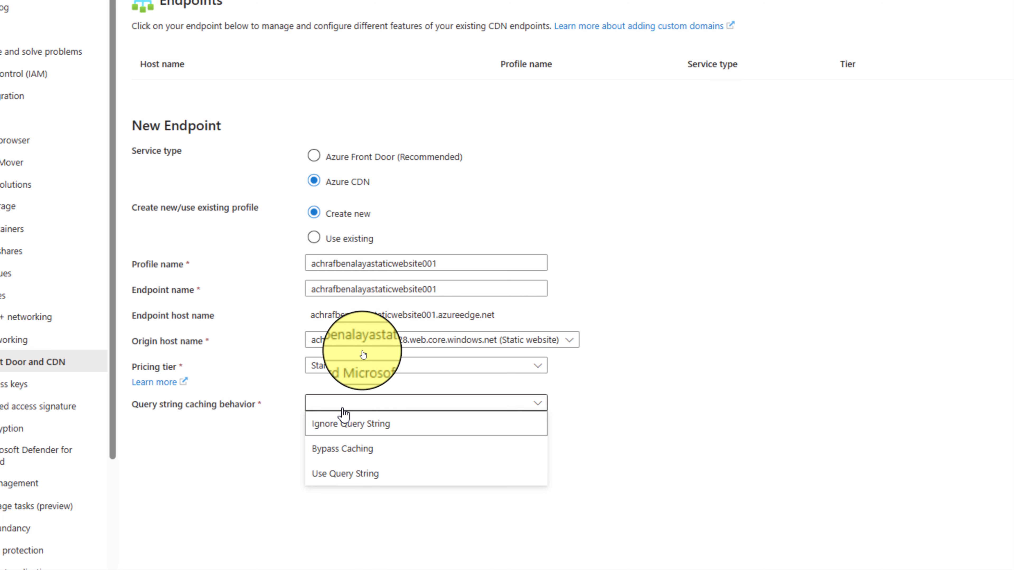
left_click(360, 429)
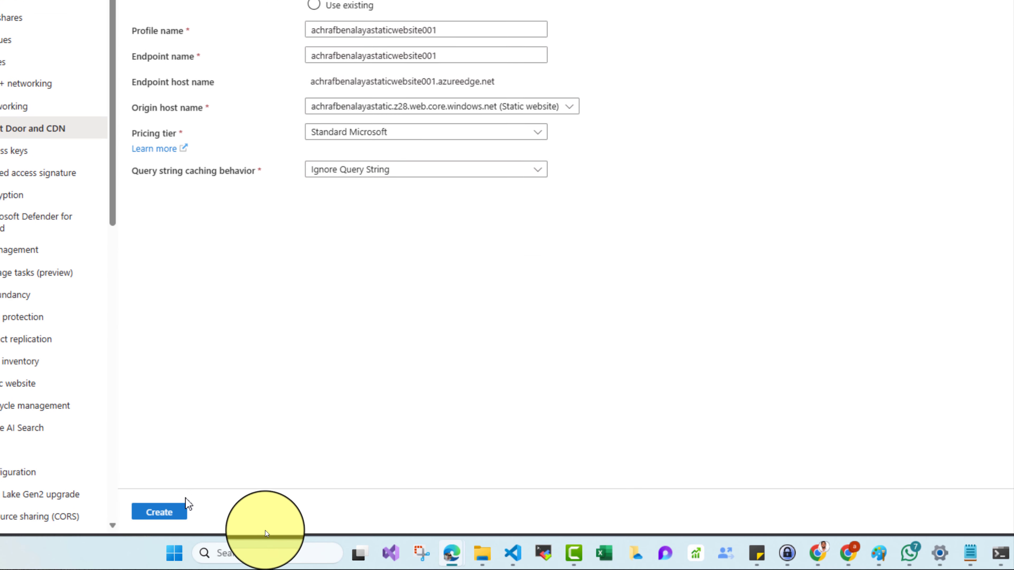
left_click(167, 556)
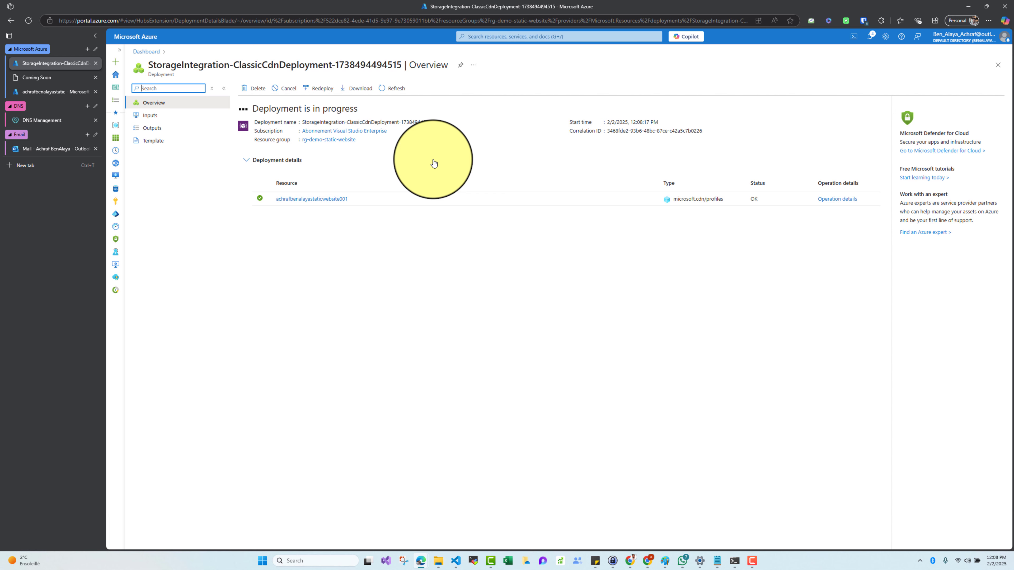
In GoDaddy's DNS Management for ihelpyoutodo.com, select the http, https and www CNAME records and examine the azureedge.net hostname they point to.
left_click(67, 121)
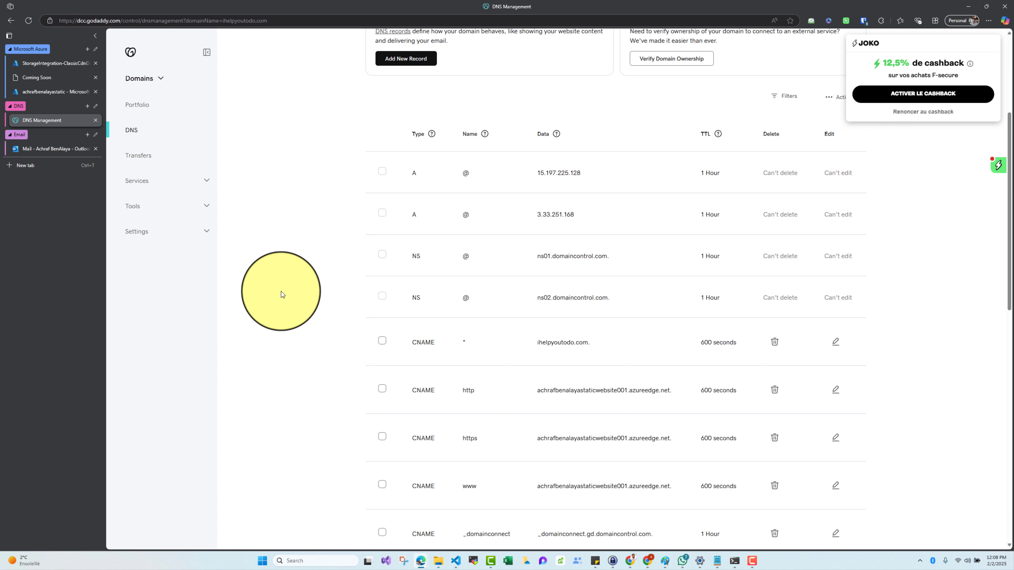
left_click(382, 388)
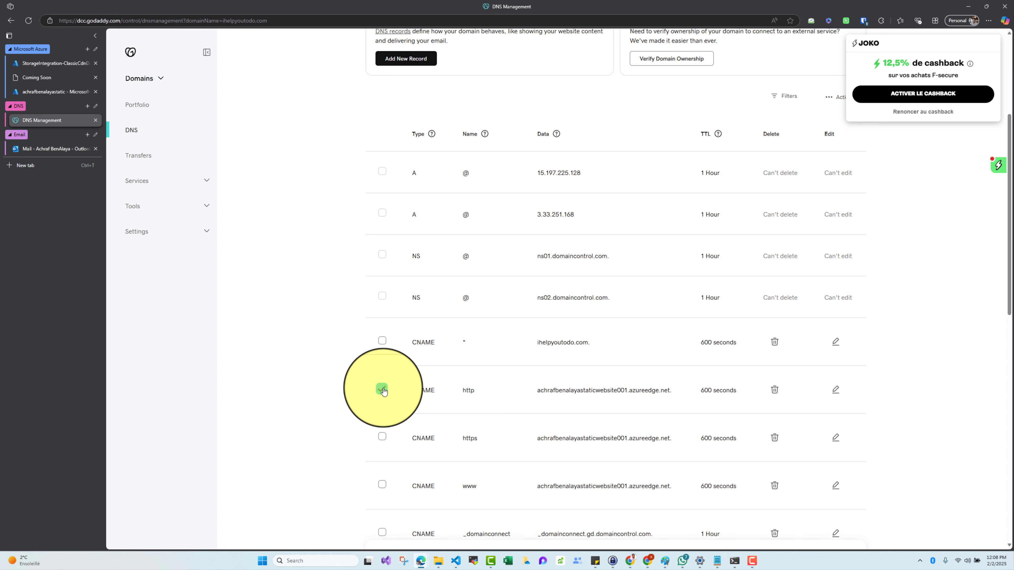
left_click(382, 436)
left_click(382, 484)
left_click_drag(1009, 308, 995, 334)
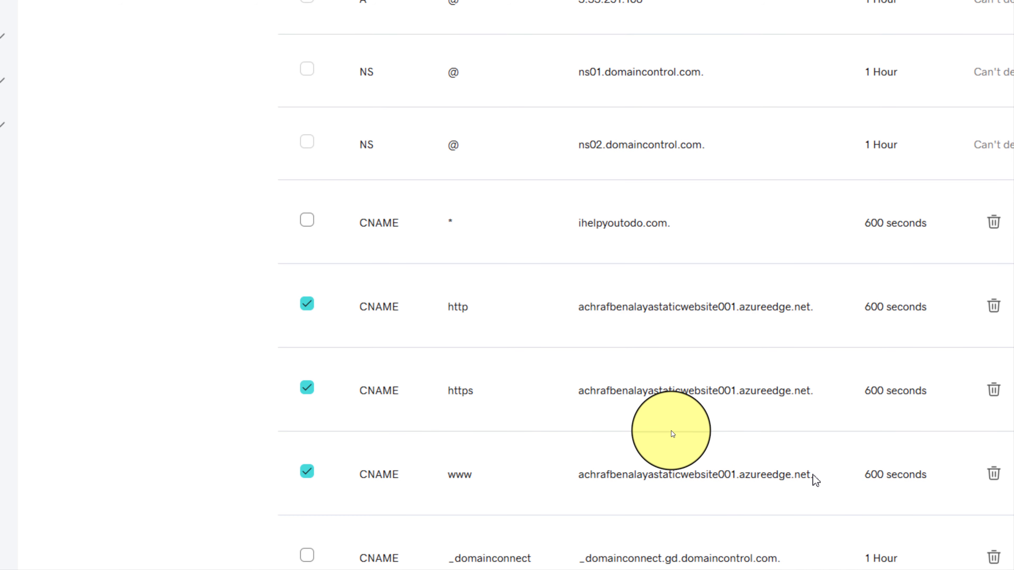
left_click_drag(810, 474, 742, 475)
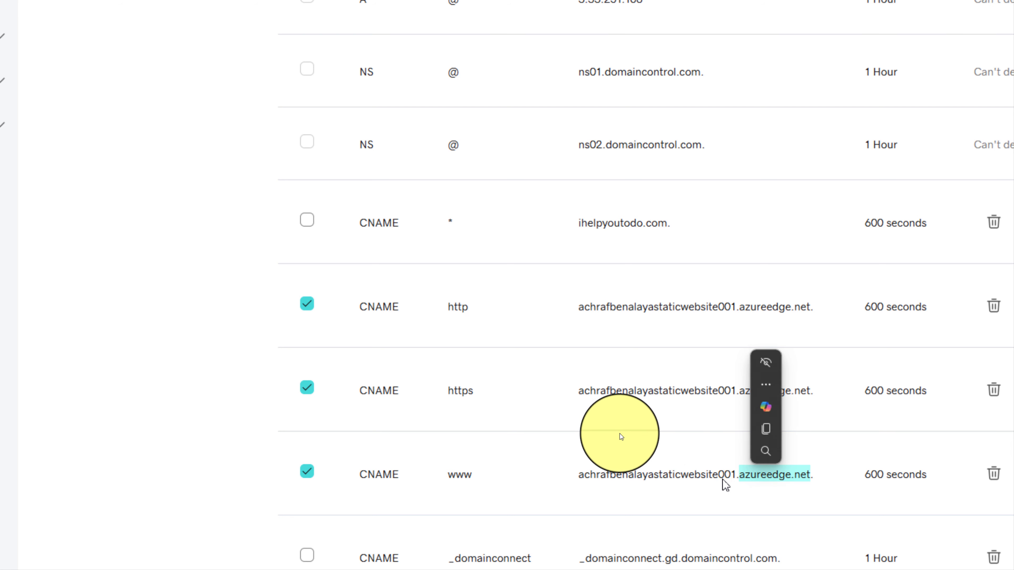
left_click_drag(735, 474, 578, 475)
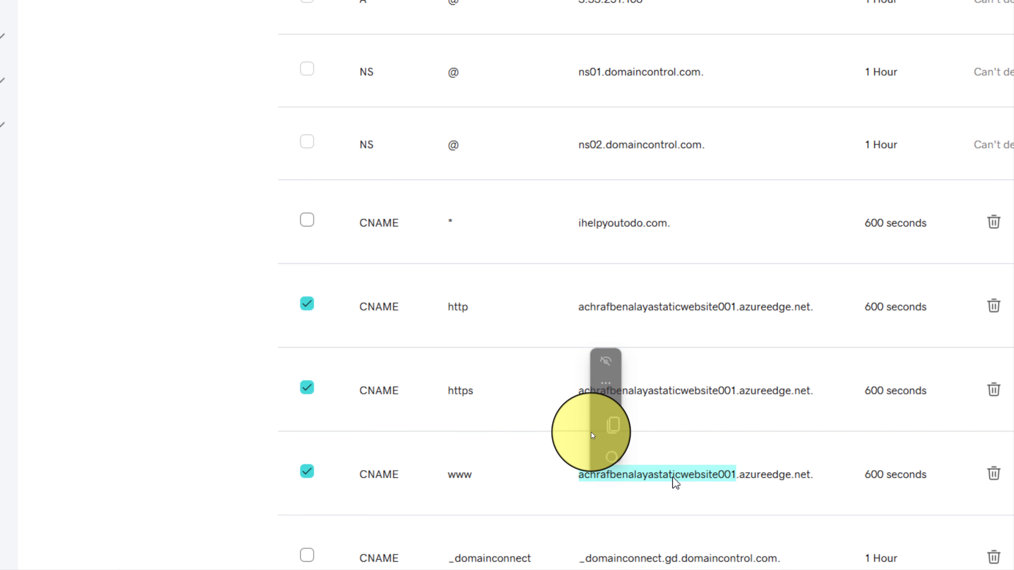
left_click(592, 431)
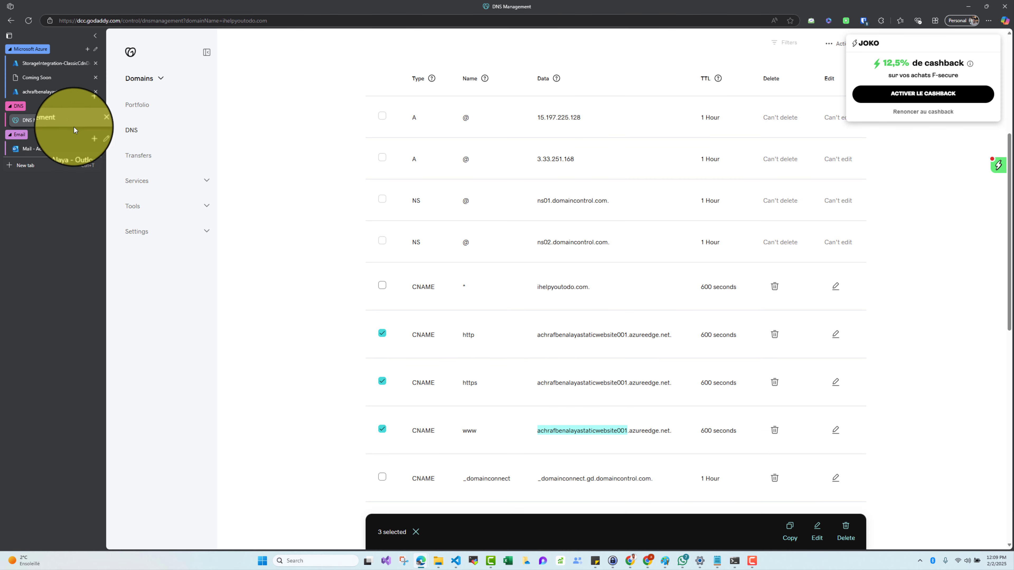
Return to the Azure deployment, go to the new CDN profile and browse to its endpoint hostname in a new tab.
left_click(62, 63)
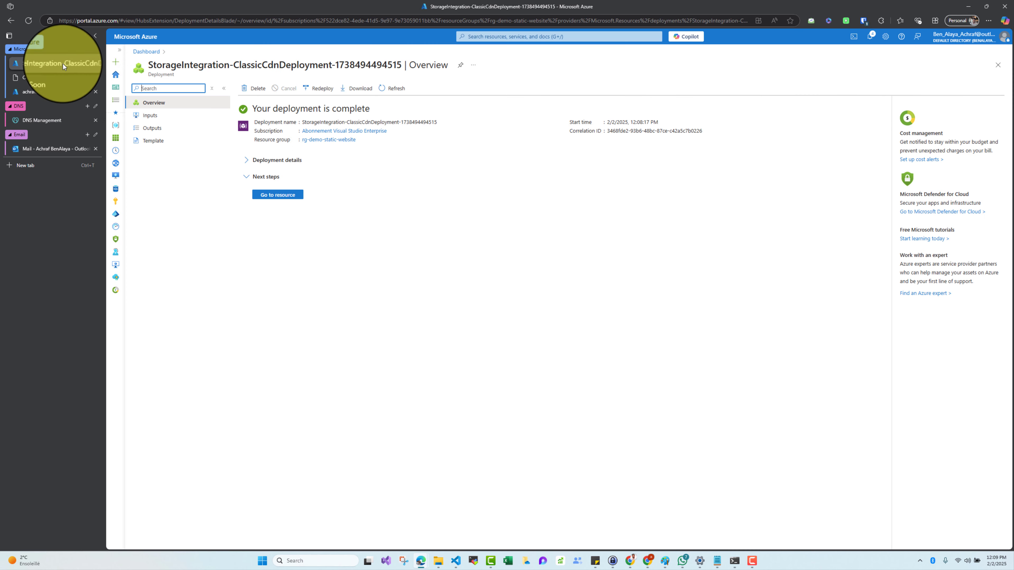
left_click(284, 196)
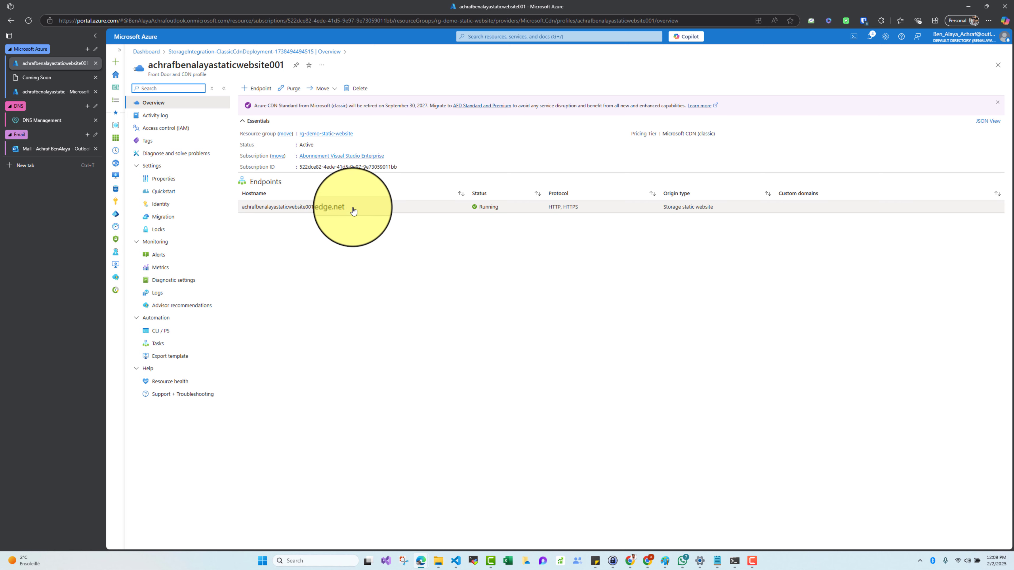
left_click_drag(353, 210, 243, 207)
right_click(265, 207)
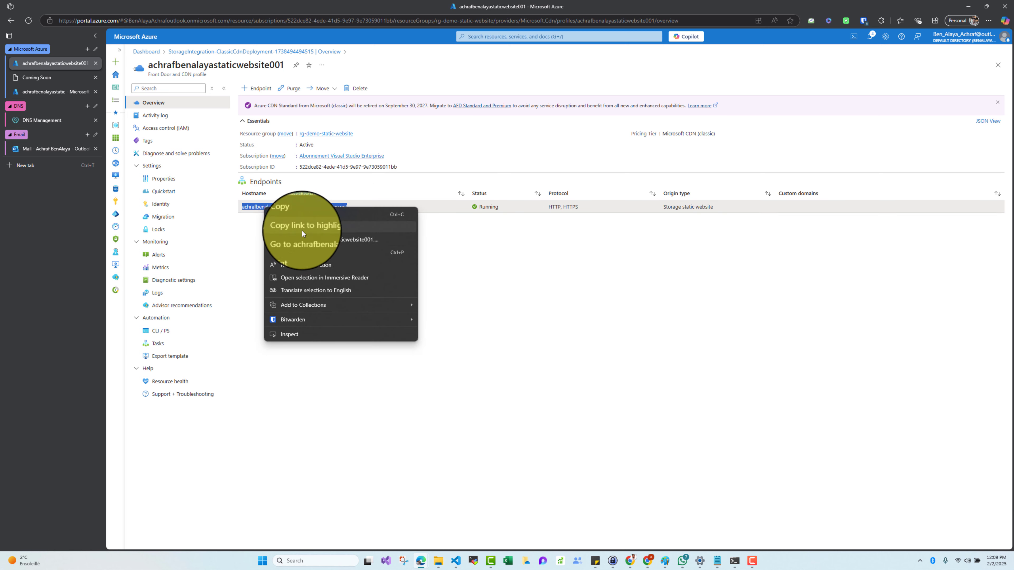
left_click(303, 242)
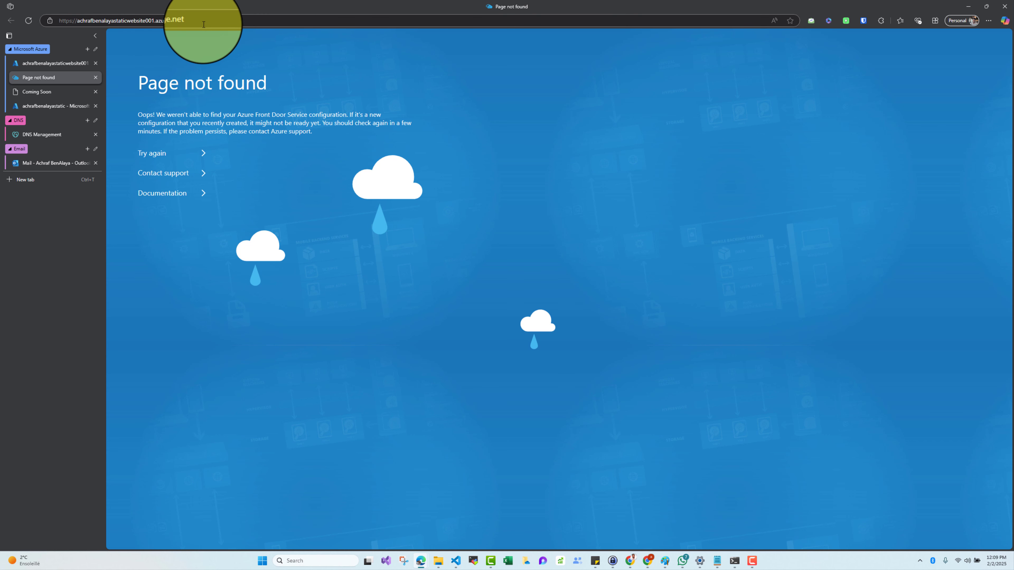
Open the CDN endpoint's overview, copy its endpoint hostname URL and load it again in the endpoint's browser tab.
left_click(53, 61)
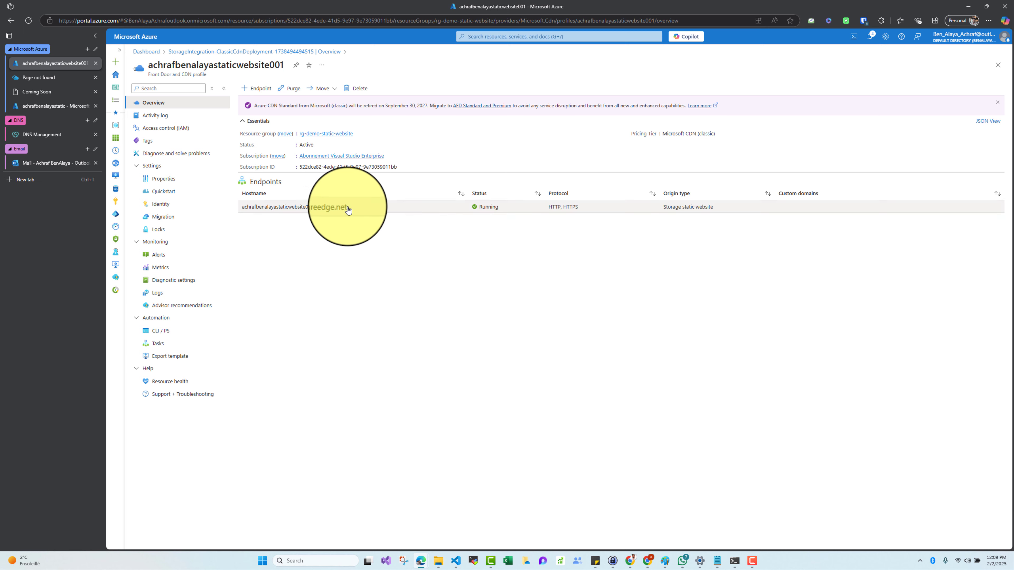
left_click(302, 207)
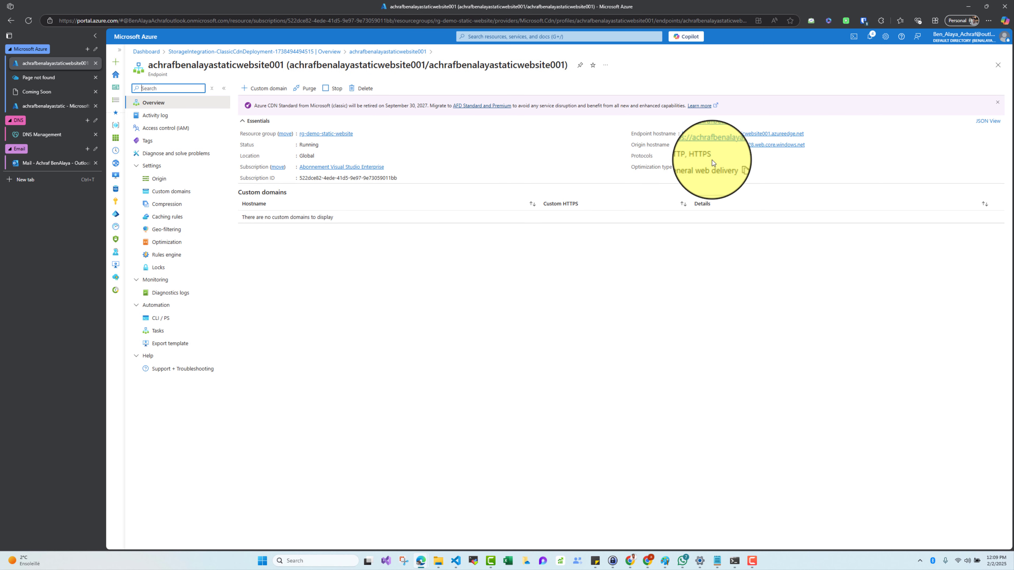
left_click(807, 134)
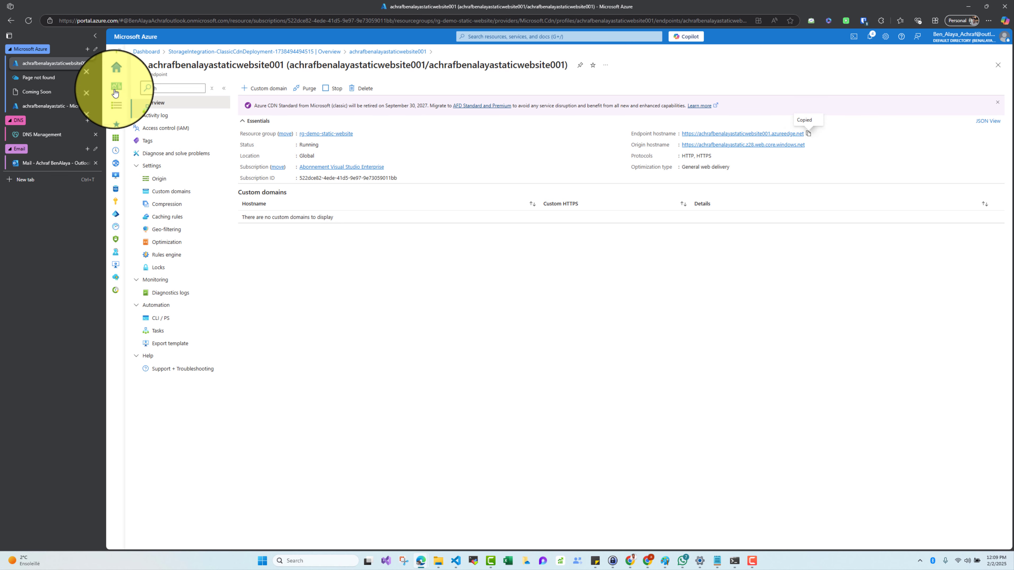
left_click(81, 76)
left_click(184, 20)
key("ctrl+v")
key("Return")
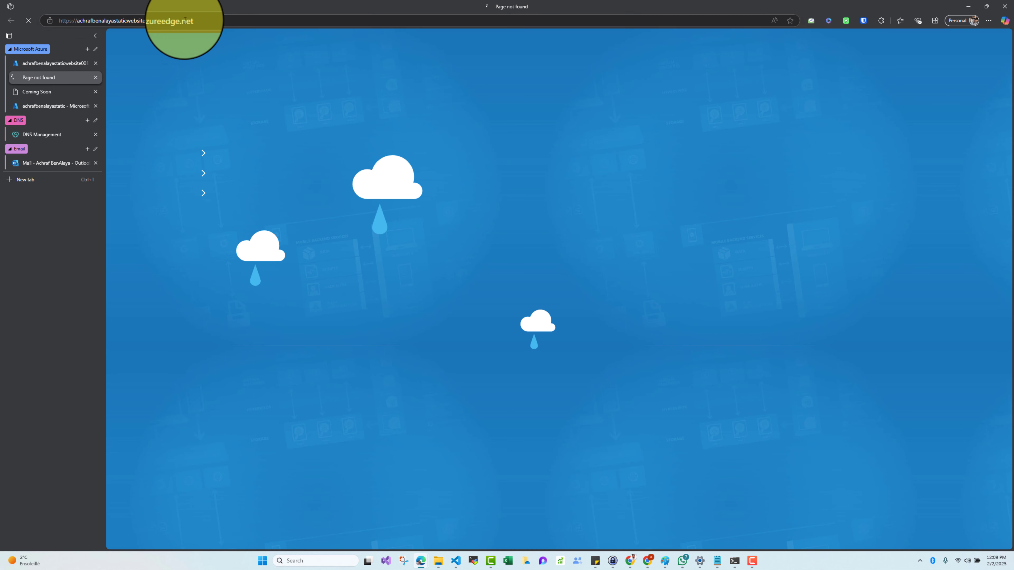
left_click(63, 60)
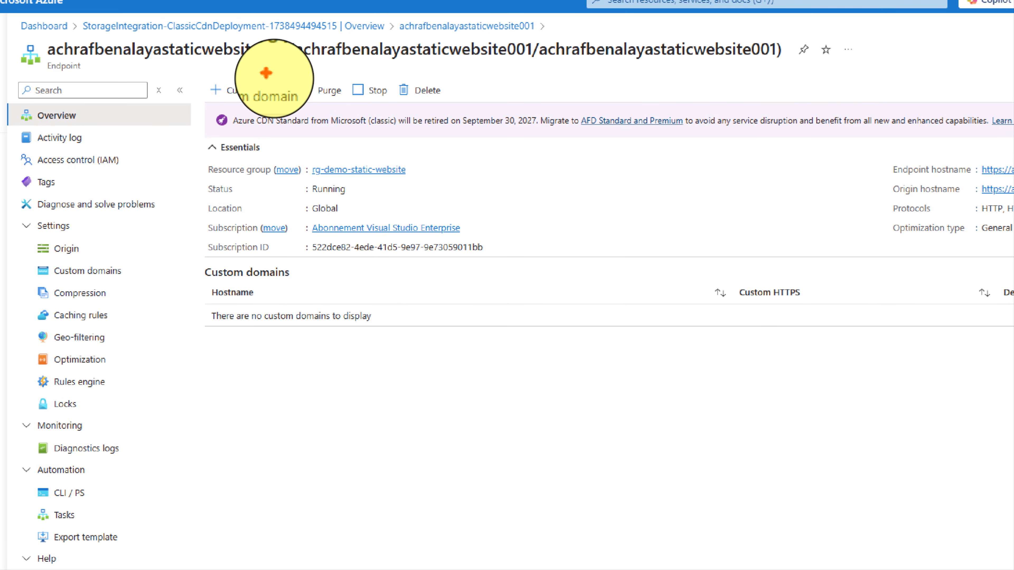
mouse_move(248, 64)
left_mouse_down()
mouse_move(196, 71)
mouse_move(256, 107)
mouse_move(273, 84)
mouse_move(217, 59)
left_mouse_up()
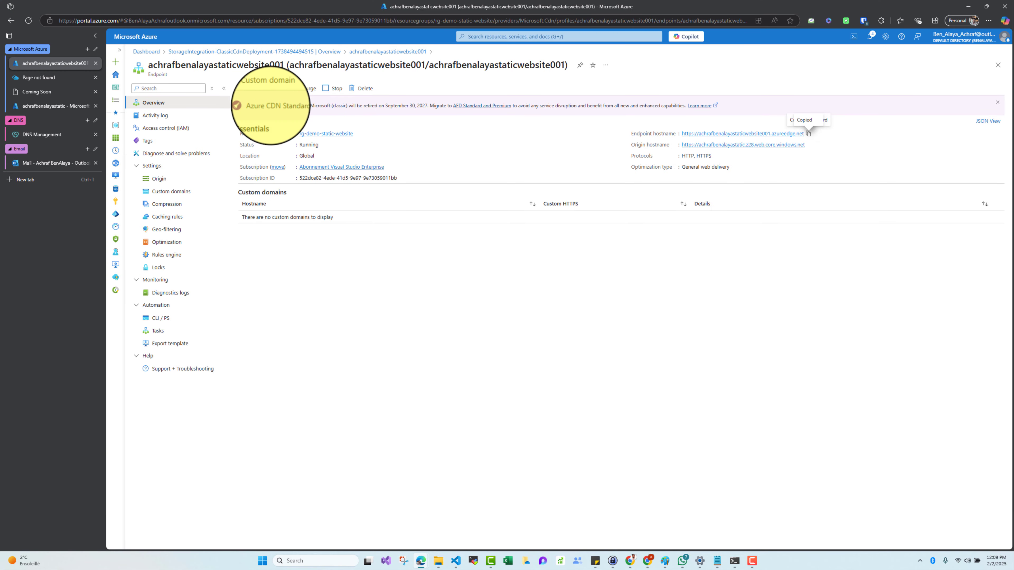
left_click(249, 92)
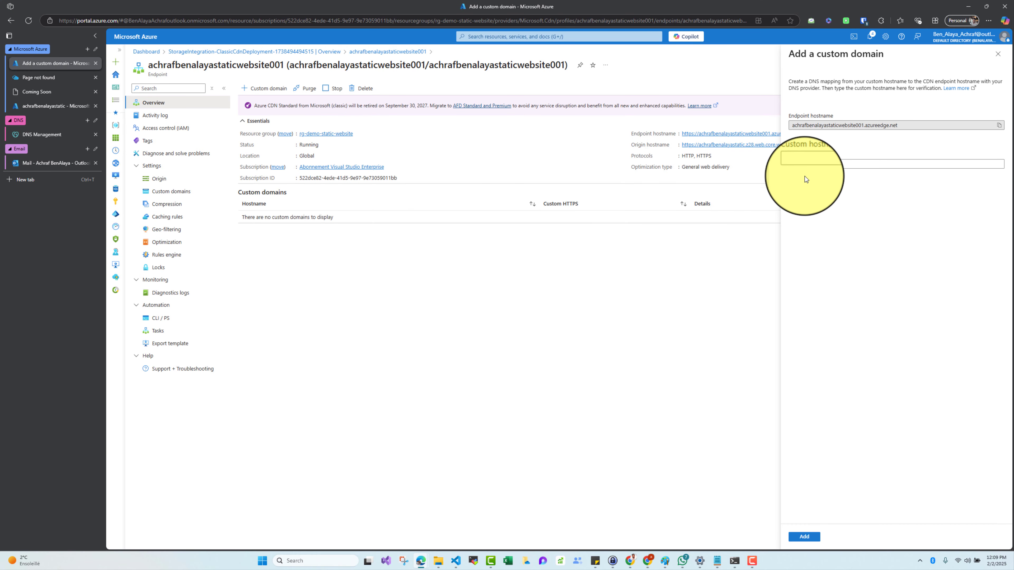
left_click(814, 164)
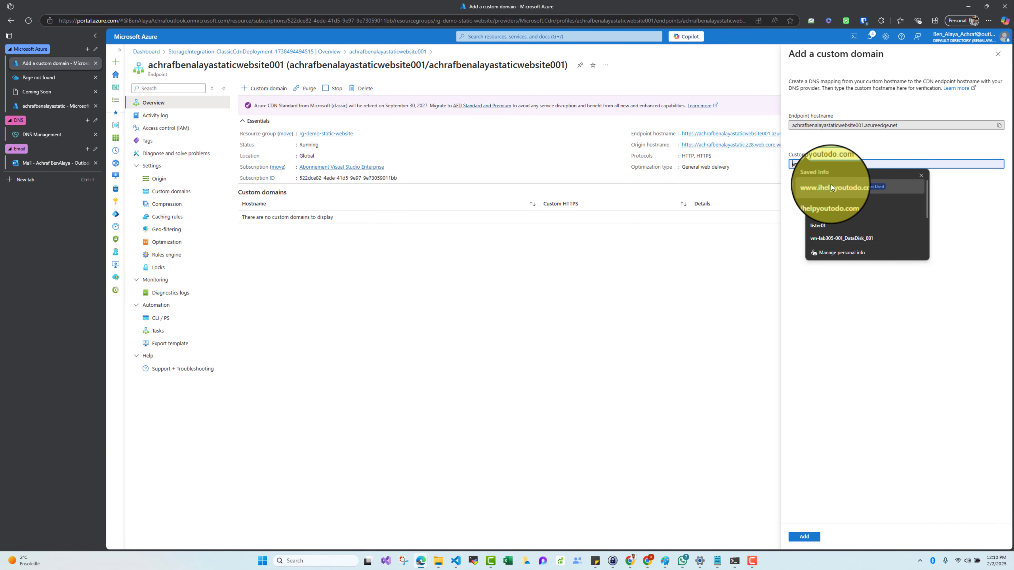
left_click(831, 185)
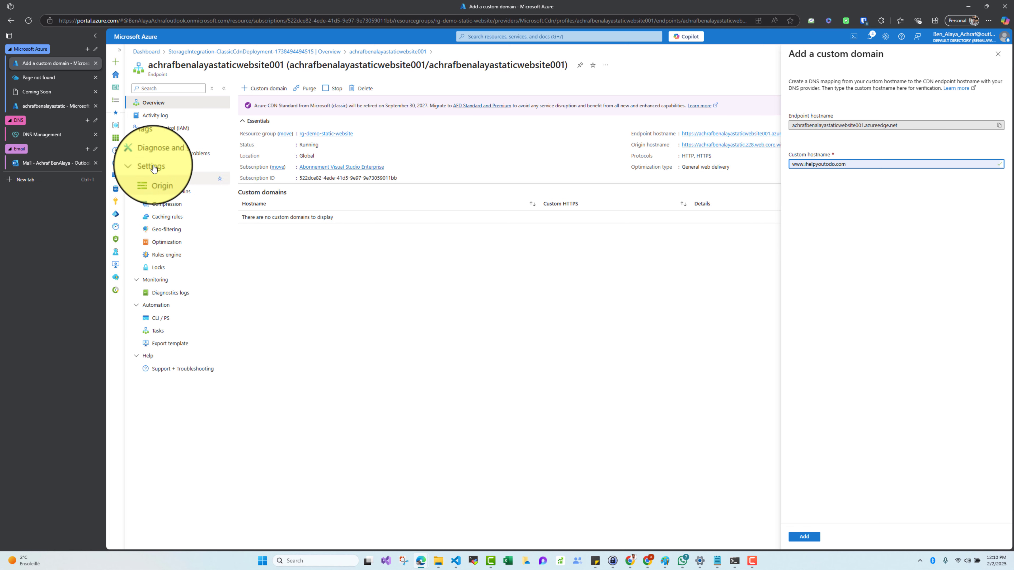
left_click(56, 135)
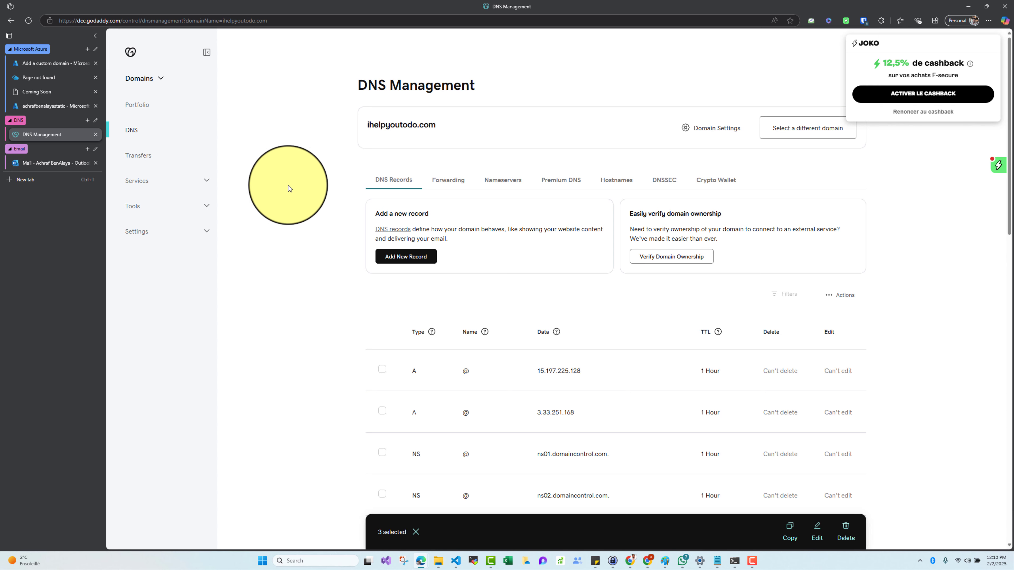
scroll(323, 219, "down", 5)
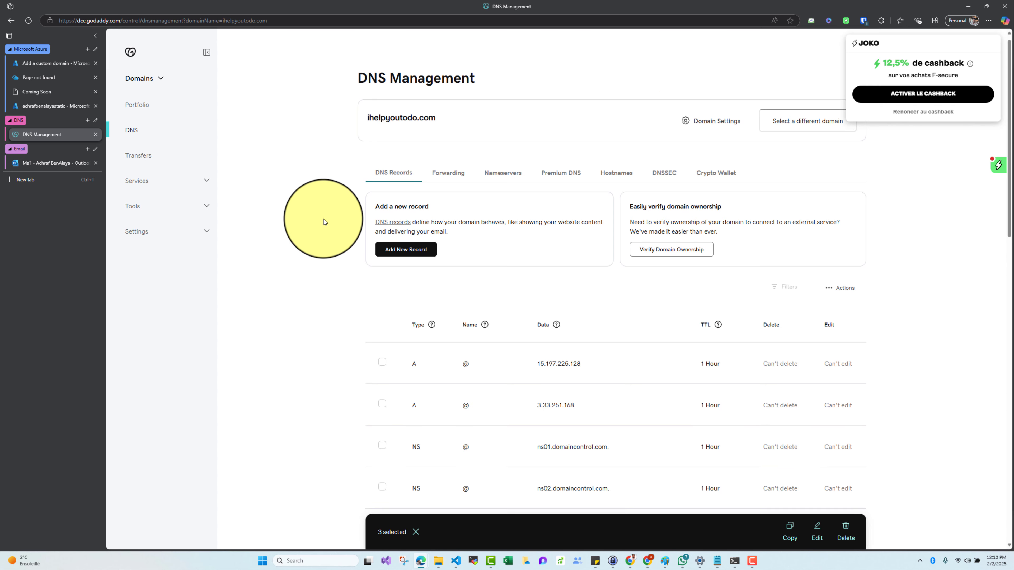
left_click(54, 63)
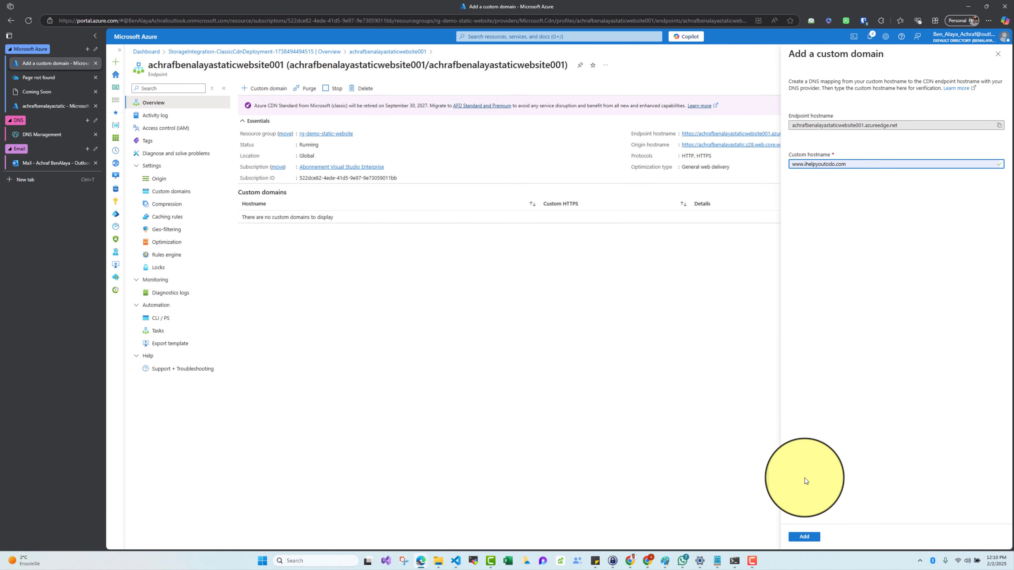
left_click(804, 536)
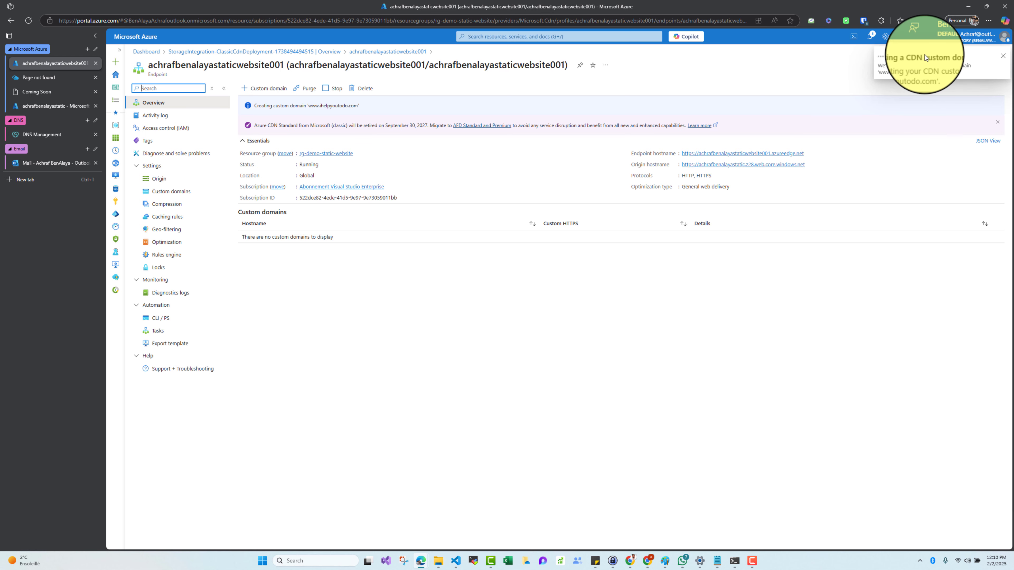
left_click(542, 358)
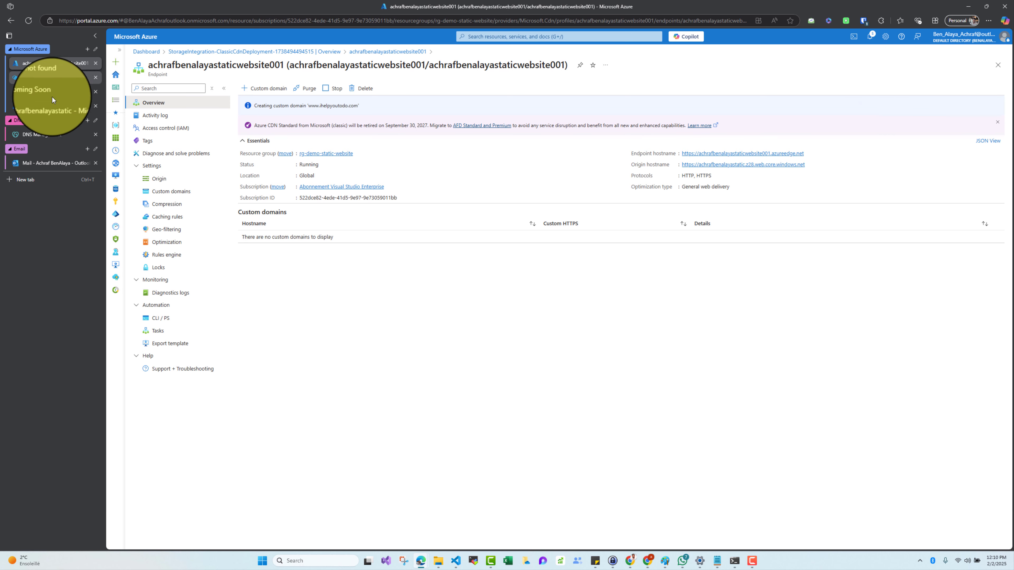
left_click(52, 133)
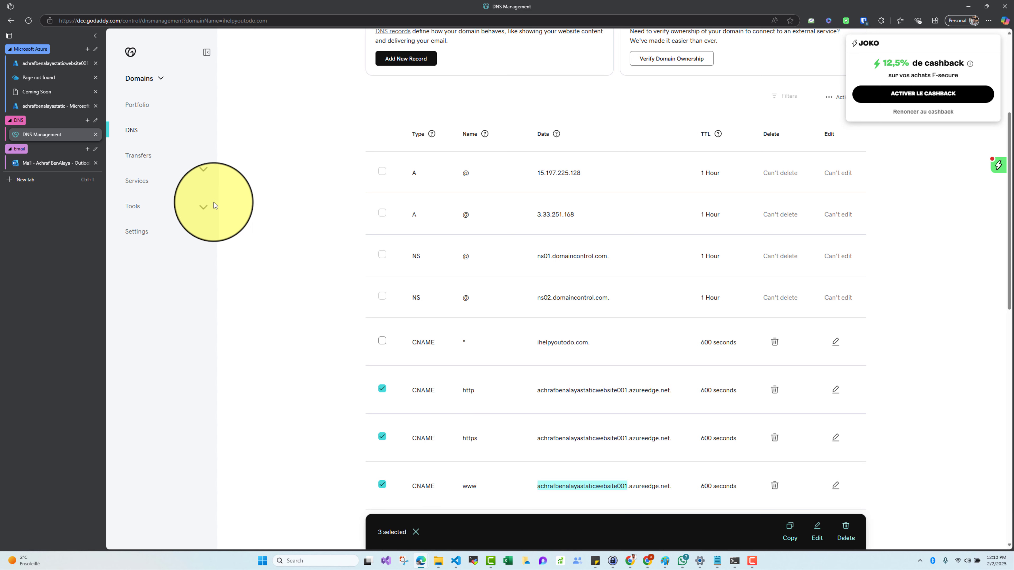
left_click(56, 64)
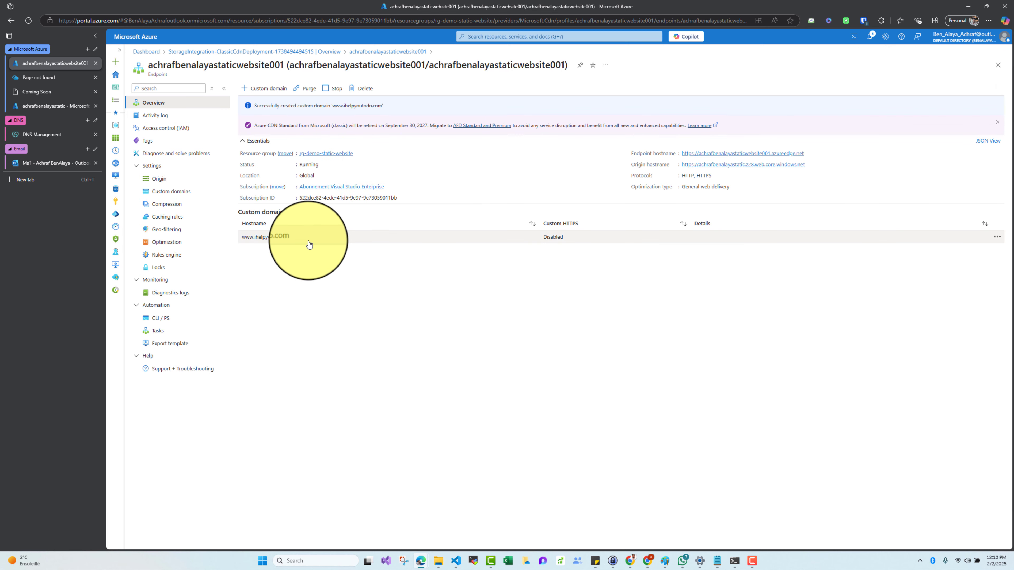
left_click_drag(299, 240, 243, 242)
key("ctrl+c")
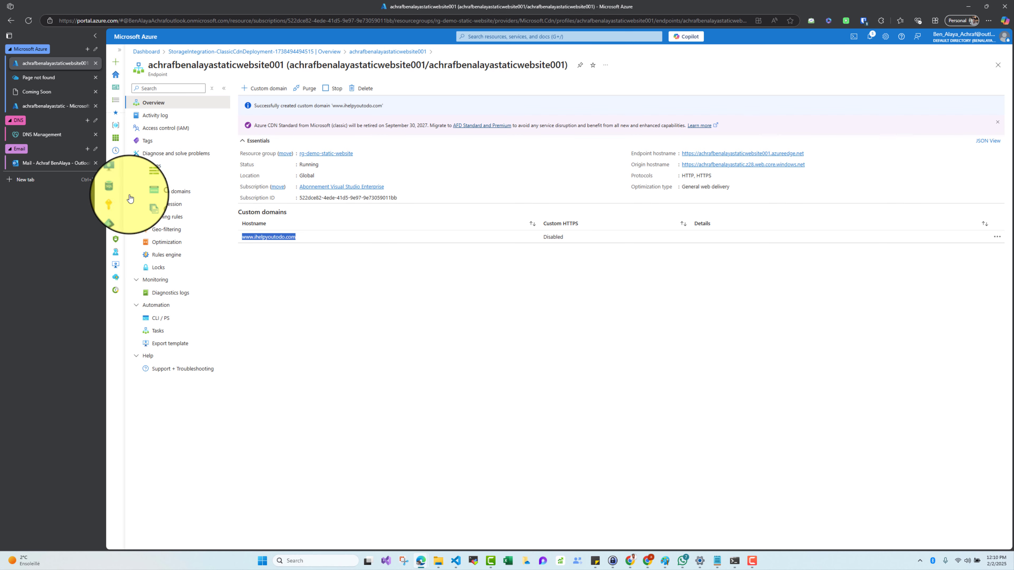
left_click(88, 50)
key("ctrl+v")
key("Return")
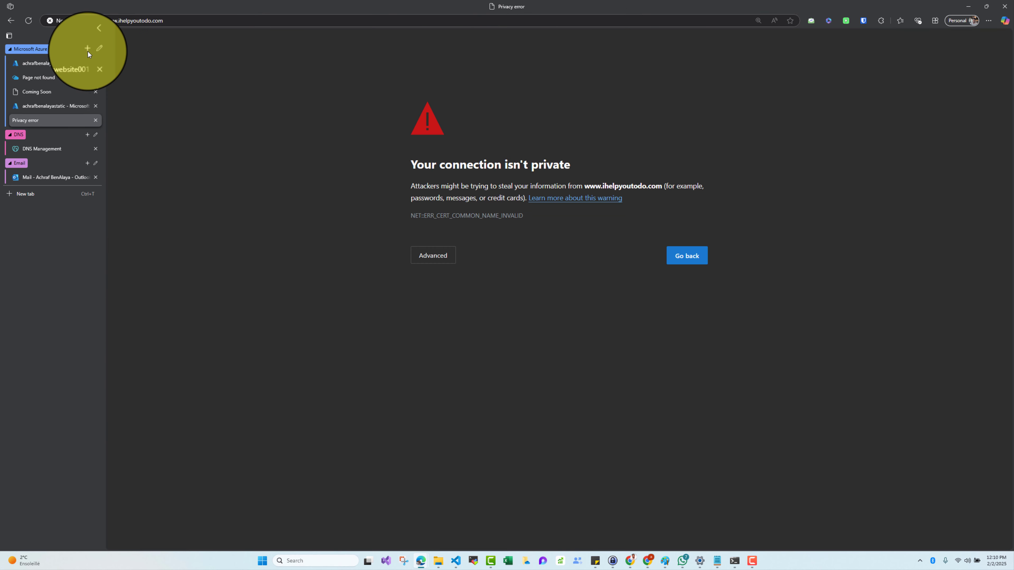
left_click(426, 255)
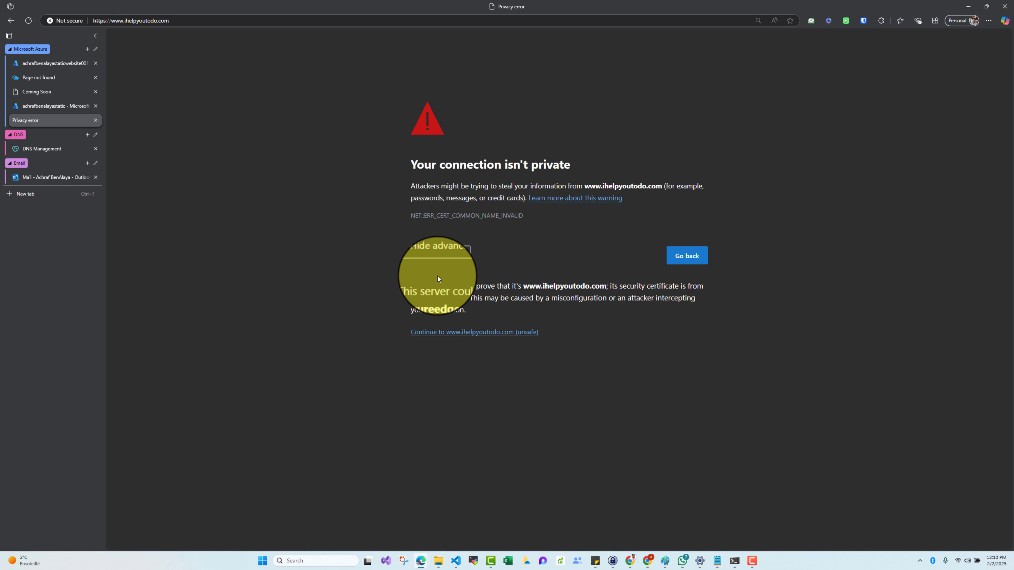
left_click(443, 332)
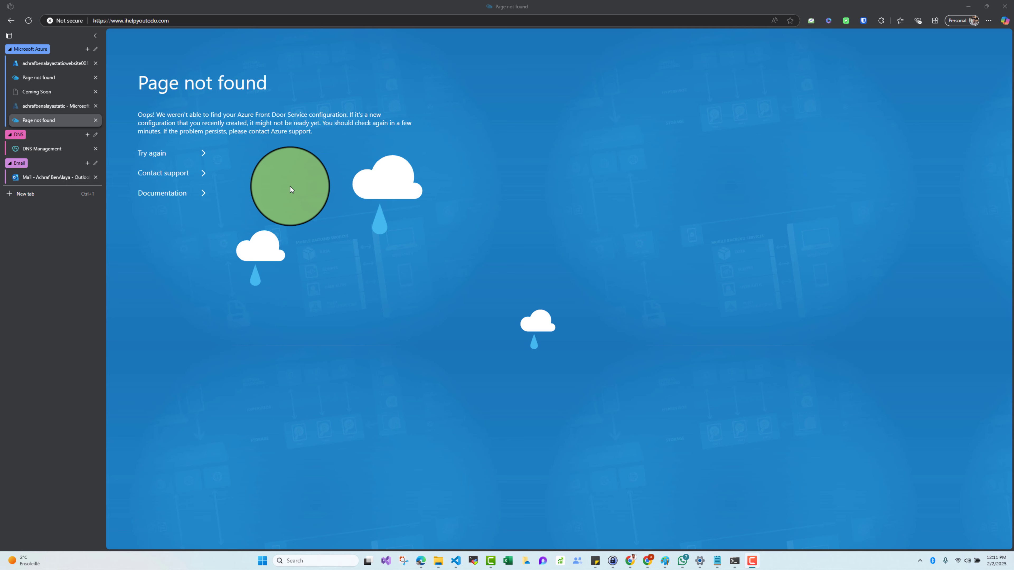
left_click(196, 18)
left_click(195, 19)
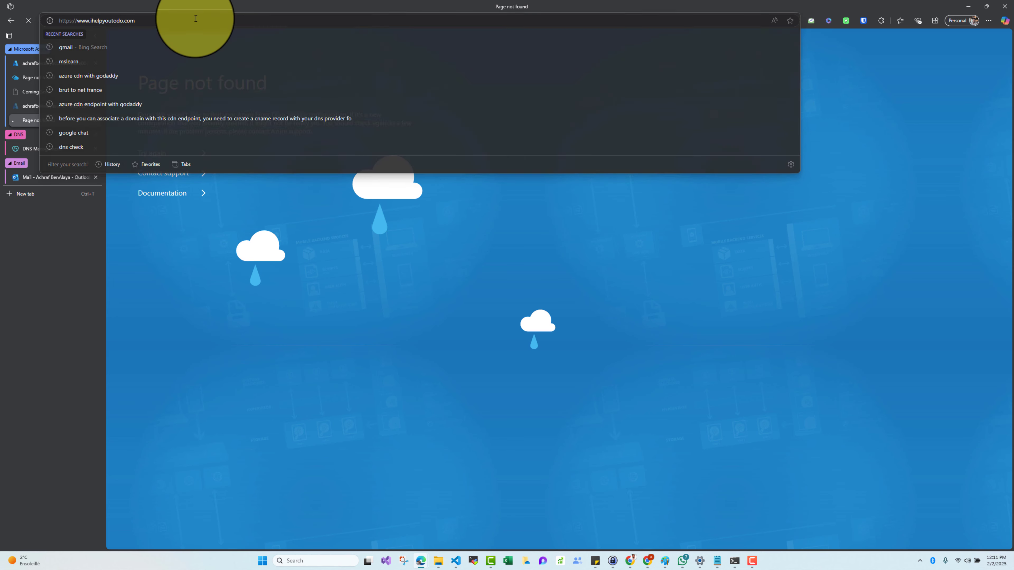
left_click(196, 18)
key("Return")
left_click(196, 19)
key("Return")
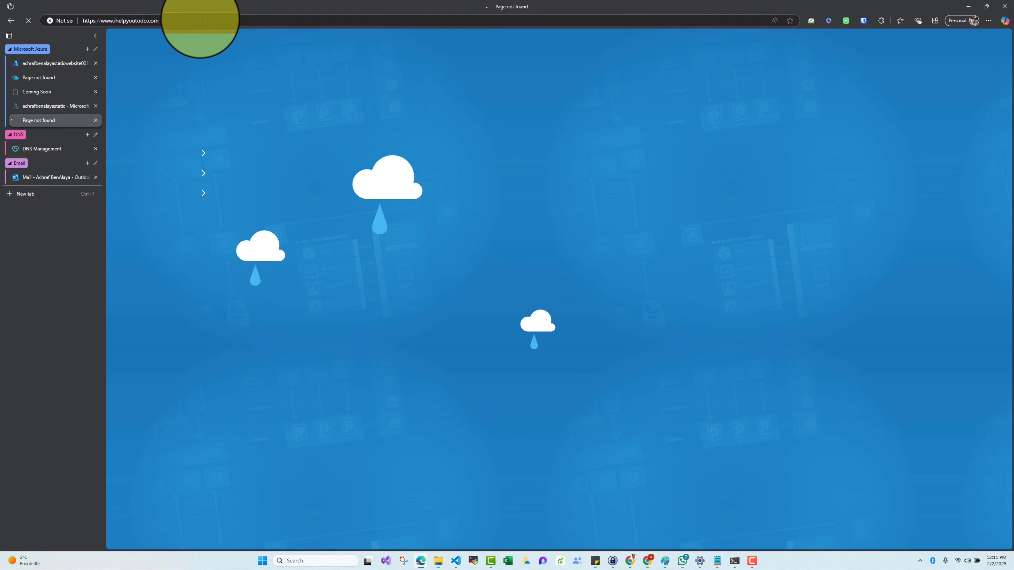
left_click(74, 64)
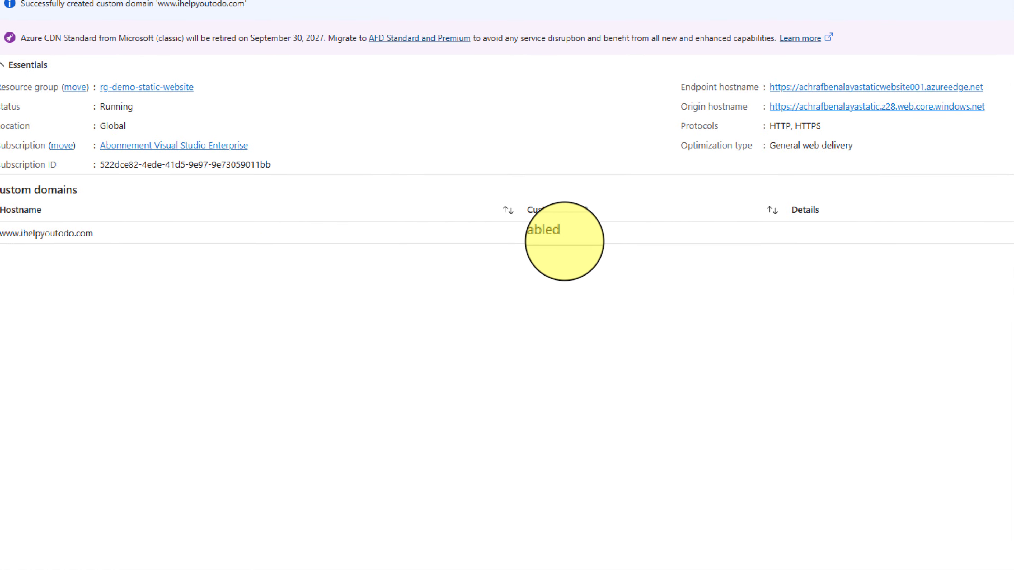
left_click(557, 224)
mouse_move(543, 185)
left_mouse_down()
mouse_move(507, 190)
mouse_move(562, 219)
mouse_move(596, 200)
mouse_move(515, 183)
left_mouse_up()
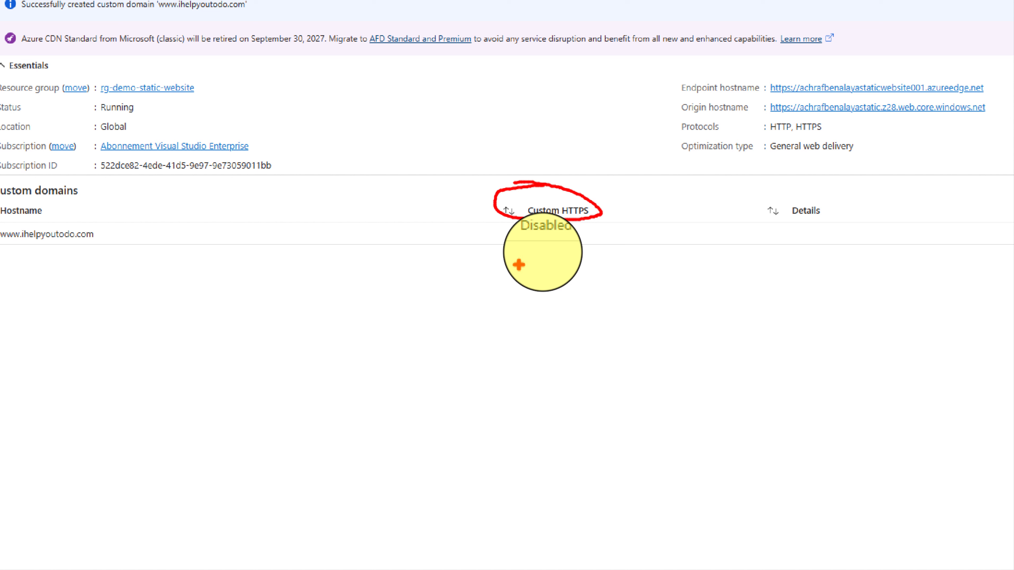
key("Escape")
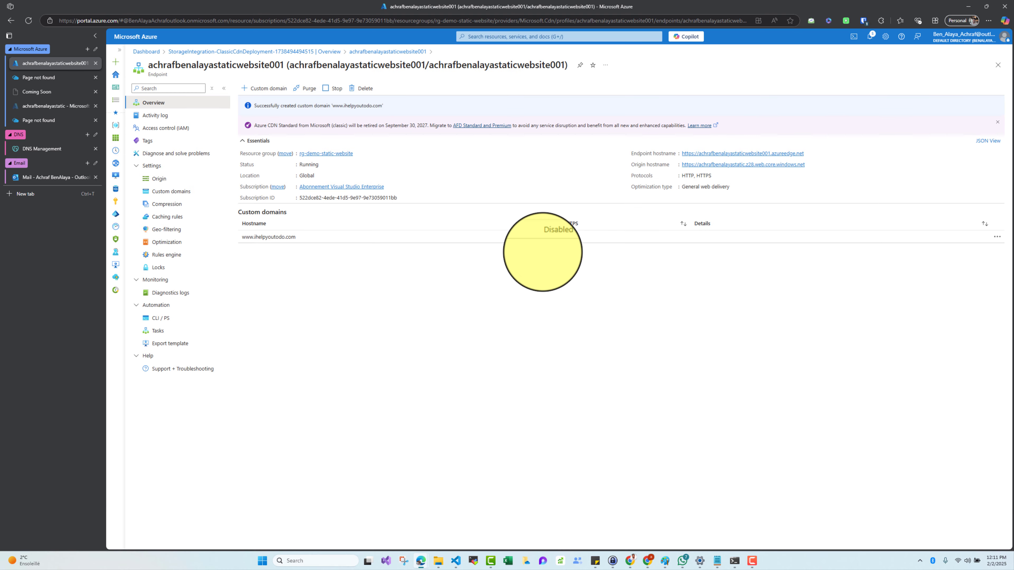
left_click(542, 238)
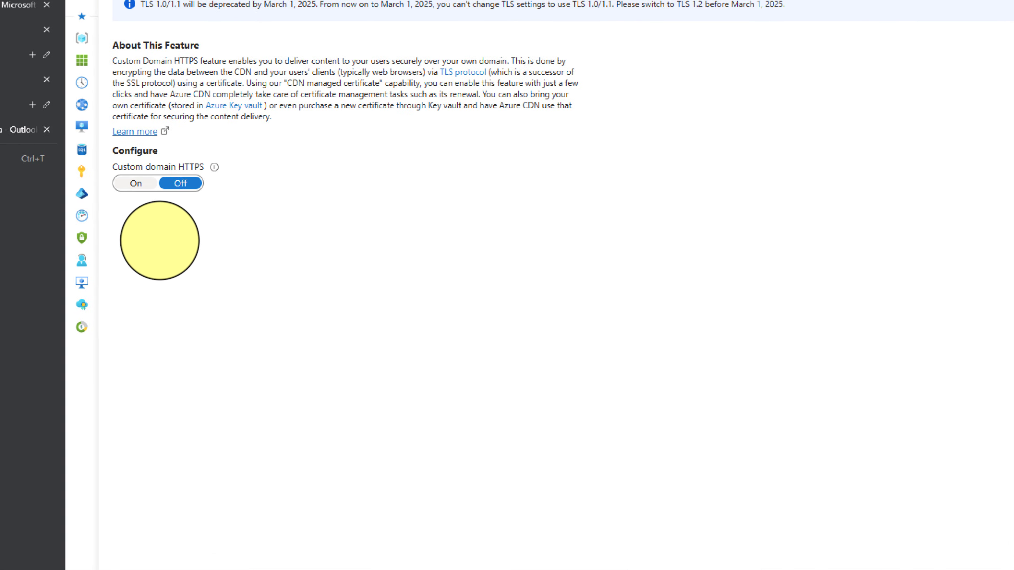
mouse_move(181, 159)
left_mouse_down()
mouse_move(89, 170)
mouse_move(131, 197)
mouse_move(176, 154)
left_mouse_up()
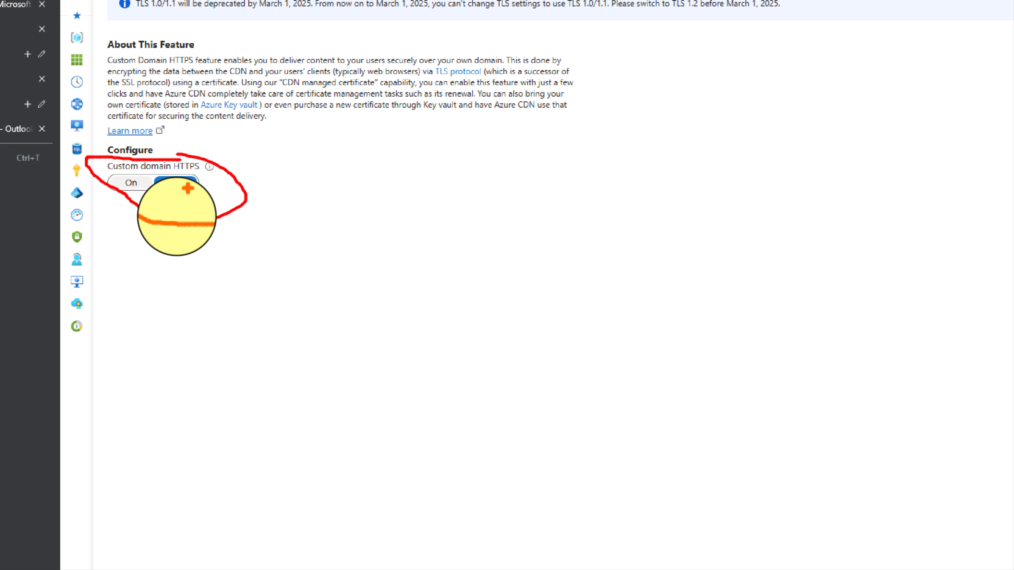
key("Escape")
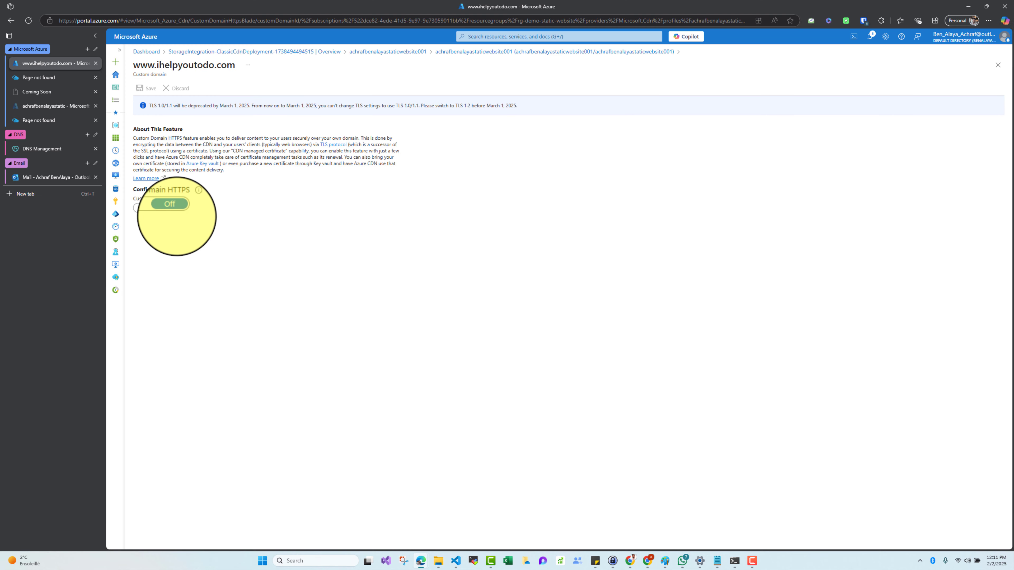
mouse_move(192, 200)
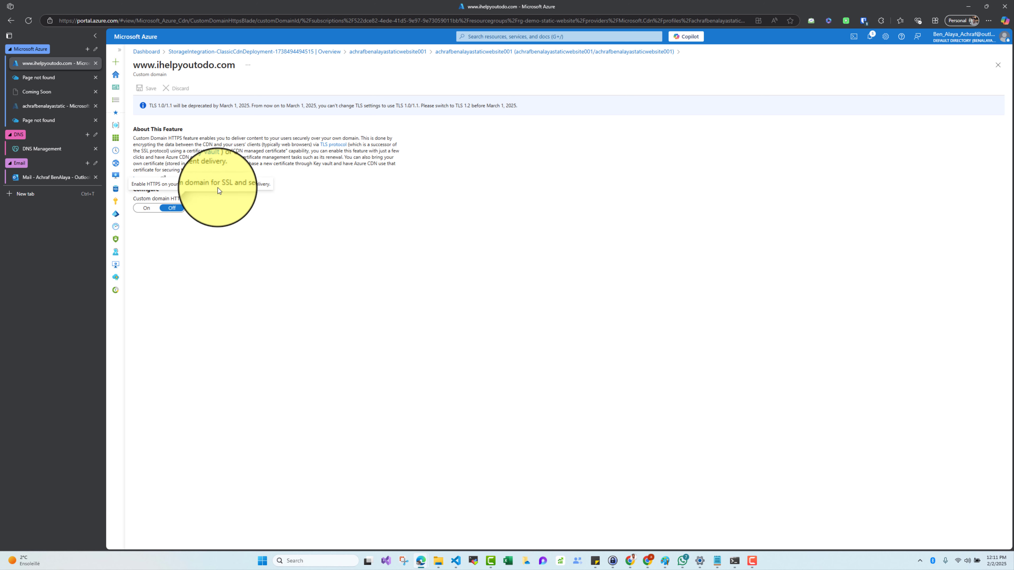
left_click(146, 208)
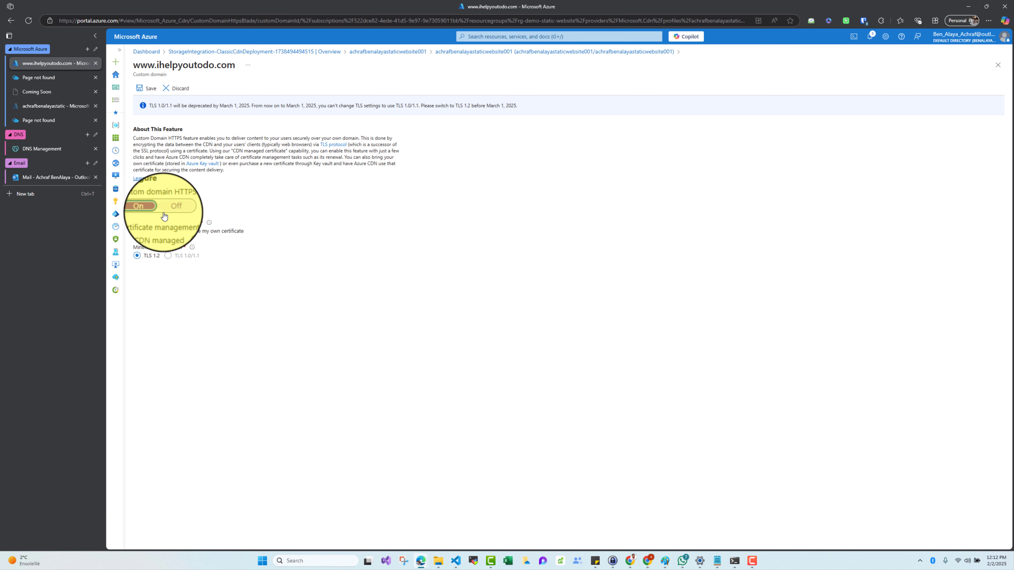
left_click(150, 96)
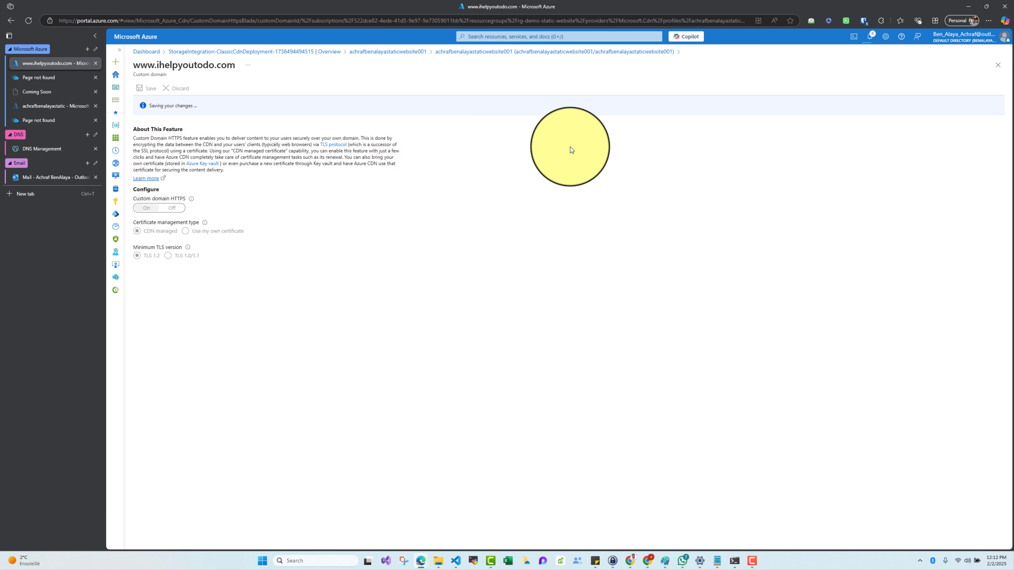
left_click(998, 65)
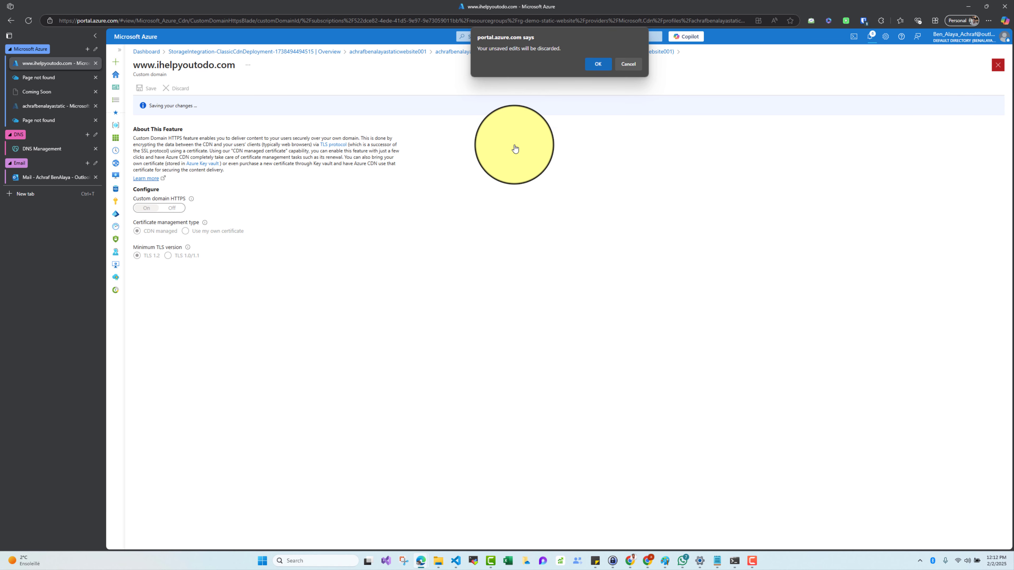
left_click(635, 63)
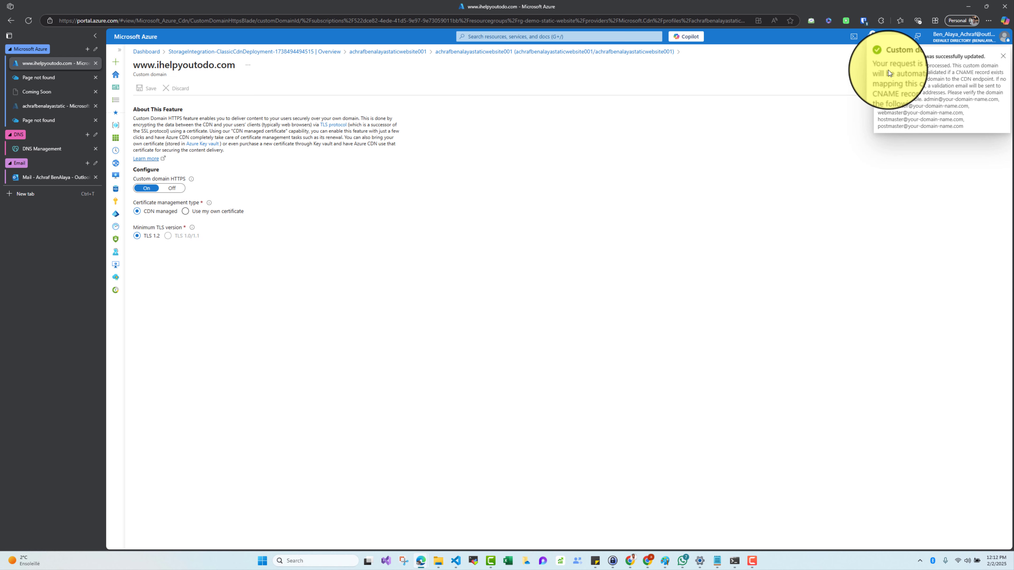
Close the custom domain settings, reload the endpoint's overview and reopen the domain to check its HTTPS request status.
left_click(998, 64)
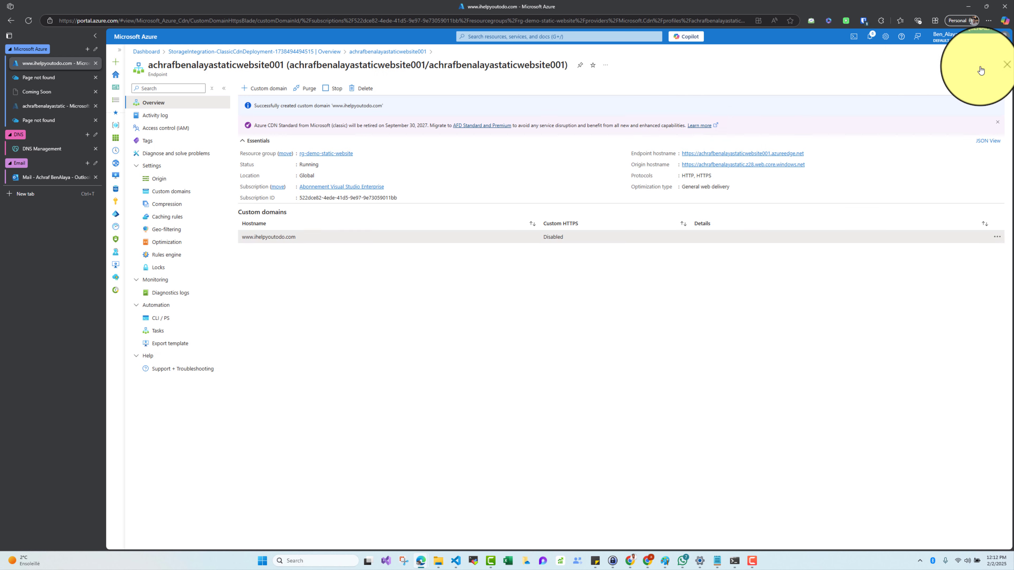
left_click(29, 20)
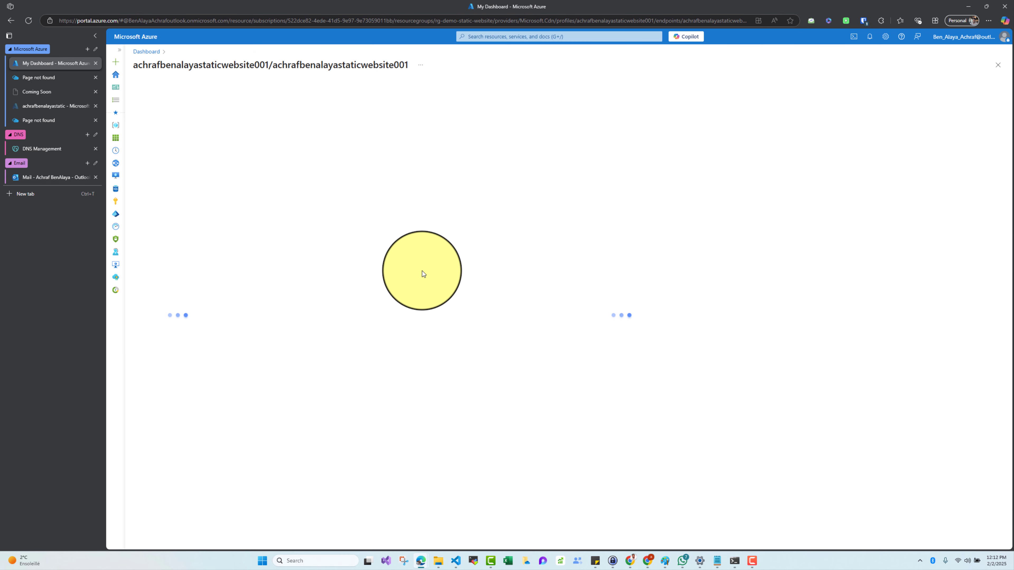
left_click(432, 218)
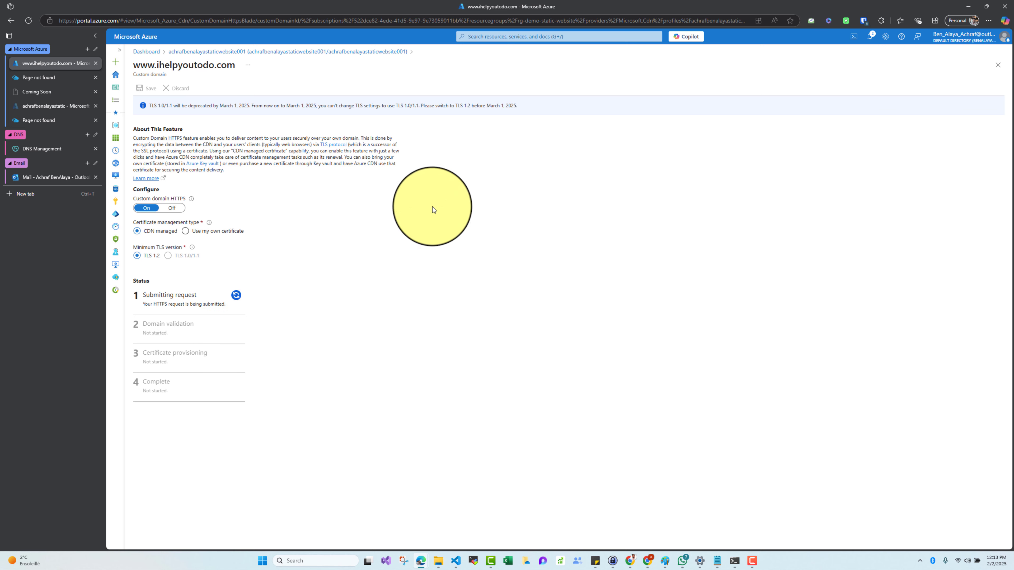
Reload the CDN endpoint's azureedge.net page, compare it with the storage account's static website and close the static website's tab.
left_click(76, 78)
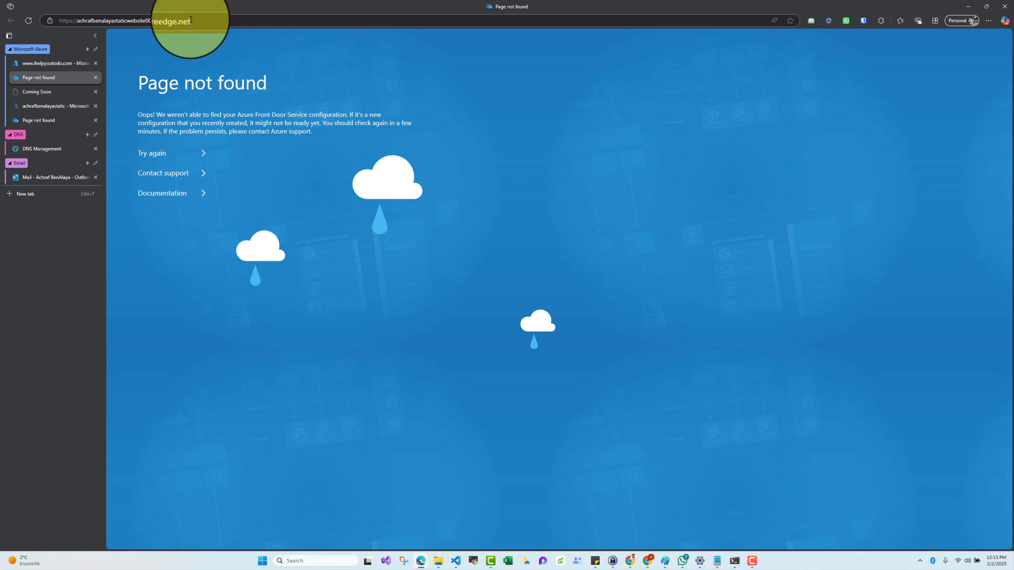
left_click(215, 21)
key("Return")
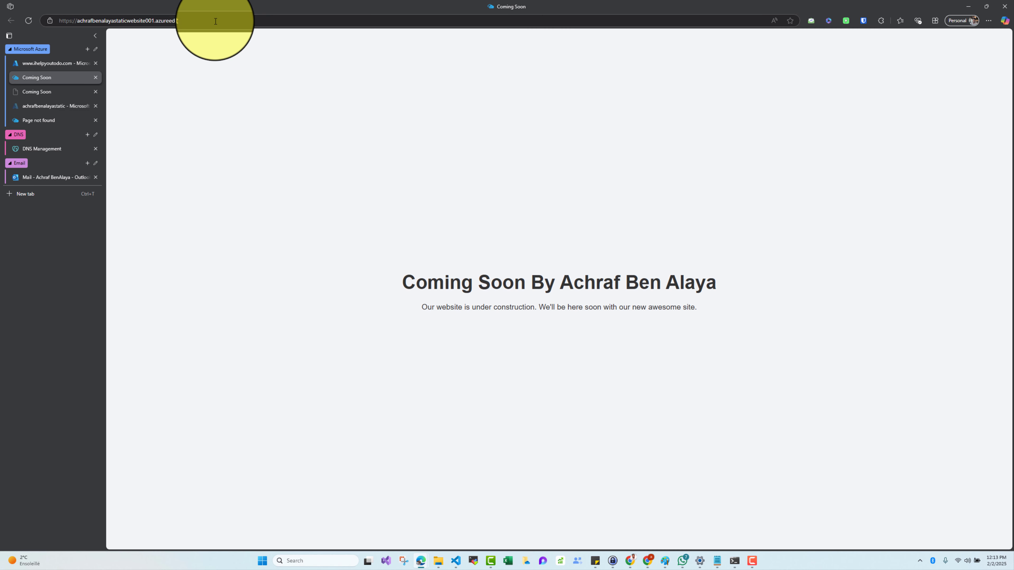
left_click(215, 21)
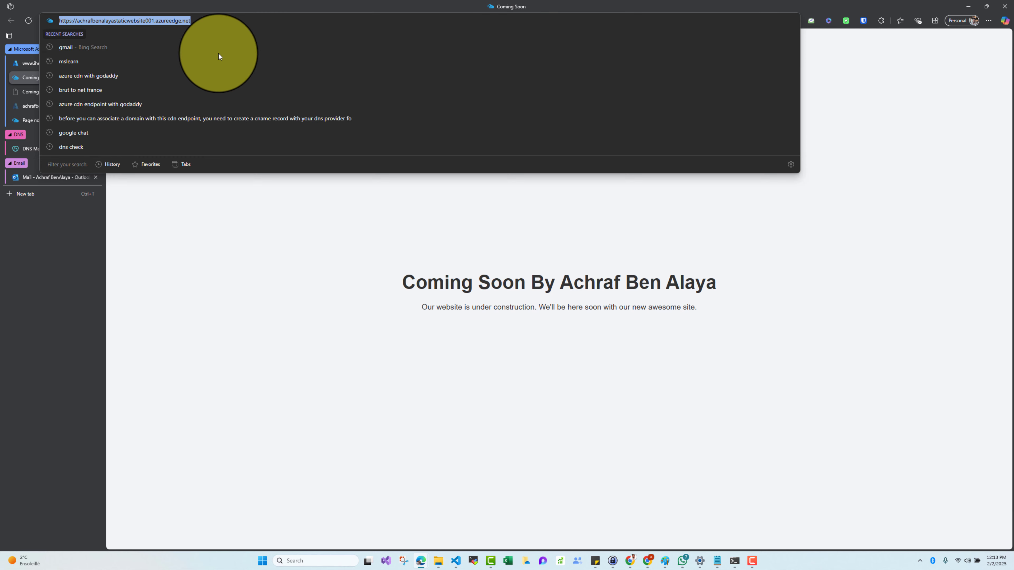
left_click_drag(391, 283, 715, 283)
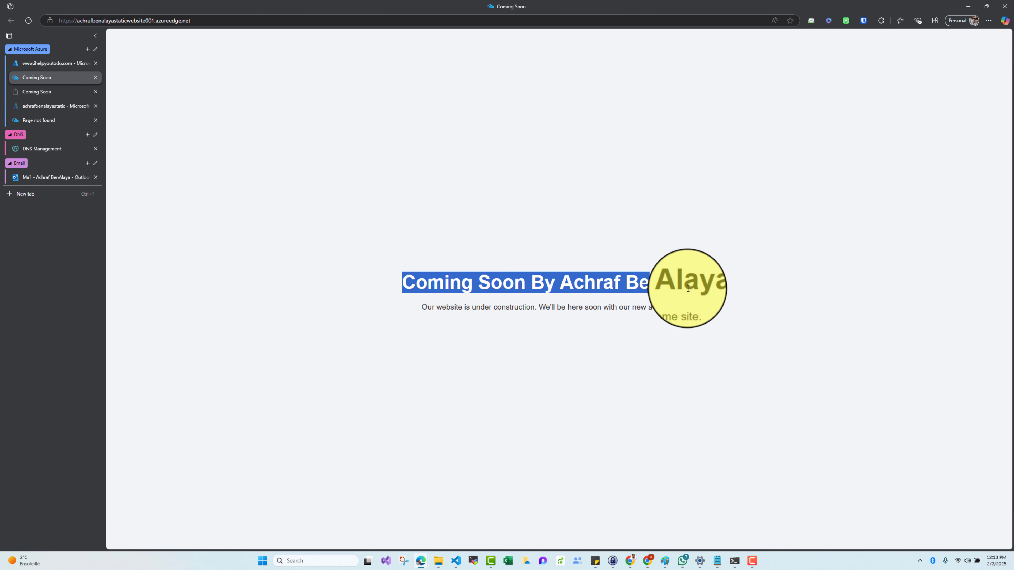
left_click(64, 92)
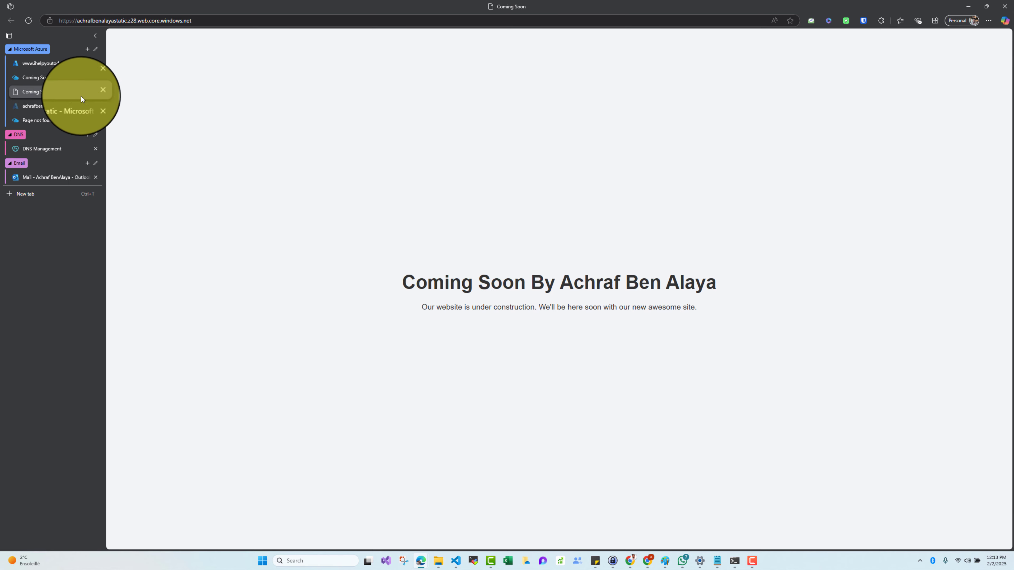
left_click(95, 92)
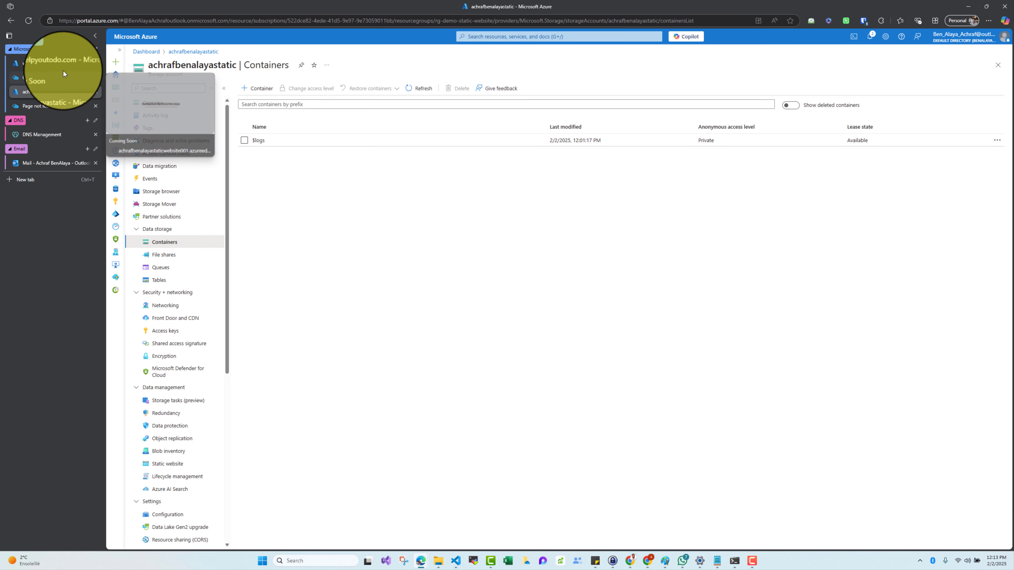
left_click(63, 63)
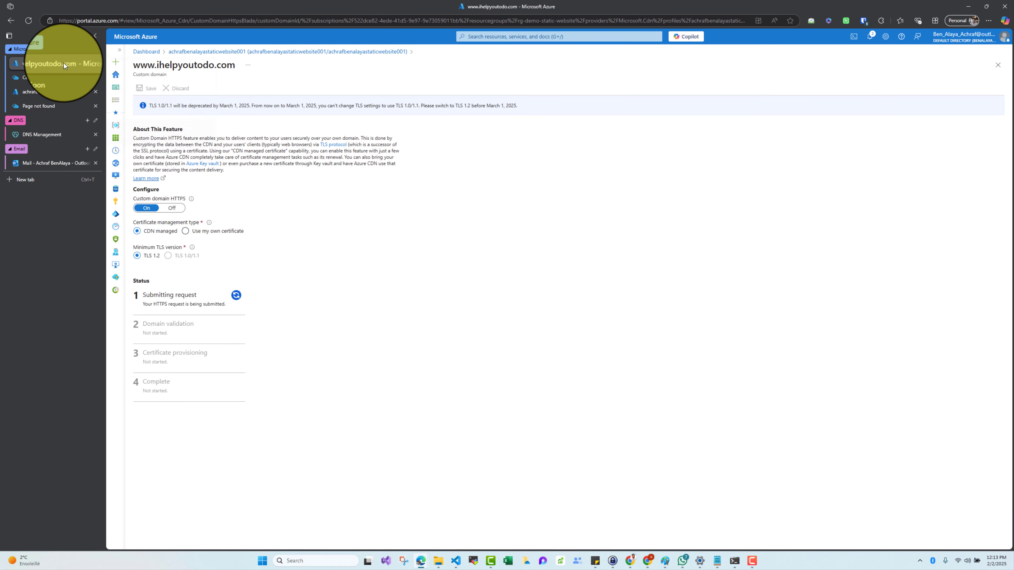
left_click(998, 64)
left_click_drag(290, 224, 242, 222)
key("ctrl+c")
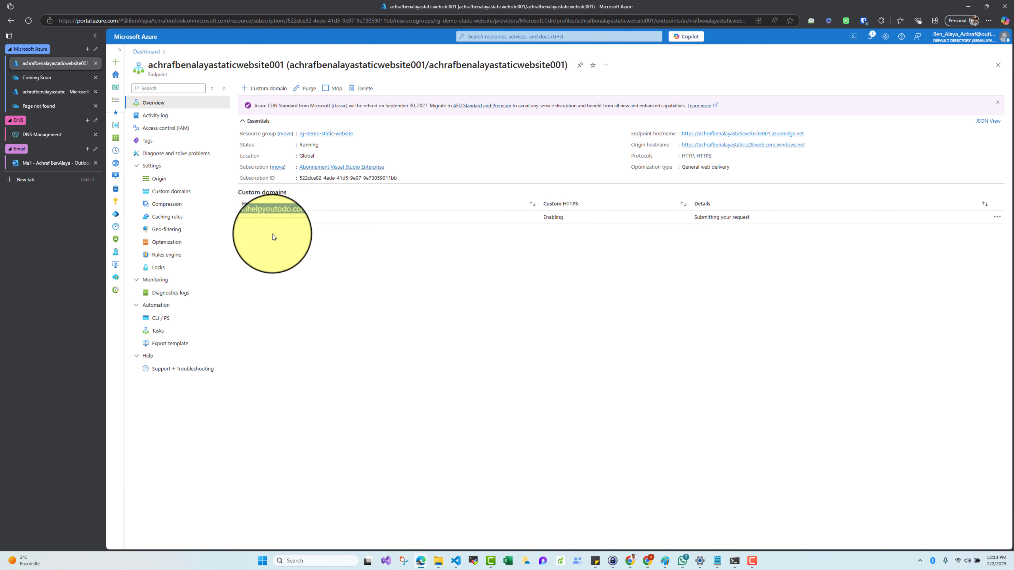
left_click(86, 51)
key("ctrl+v")
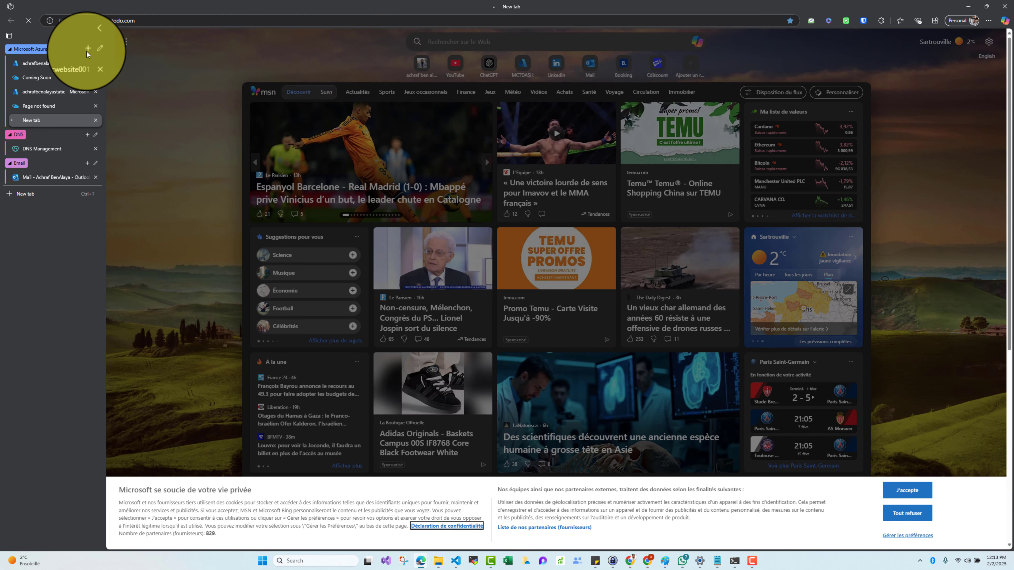
key("Return")
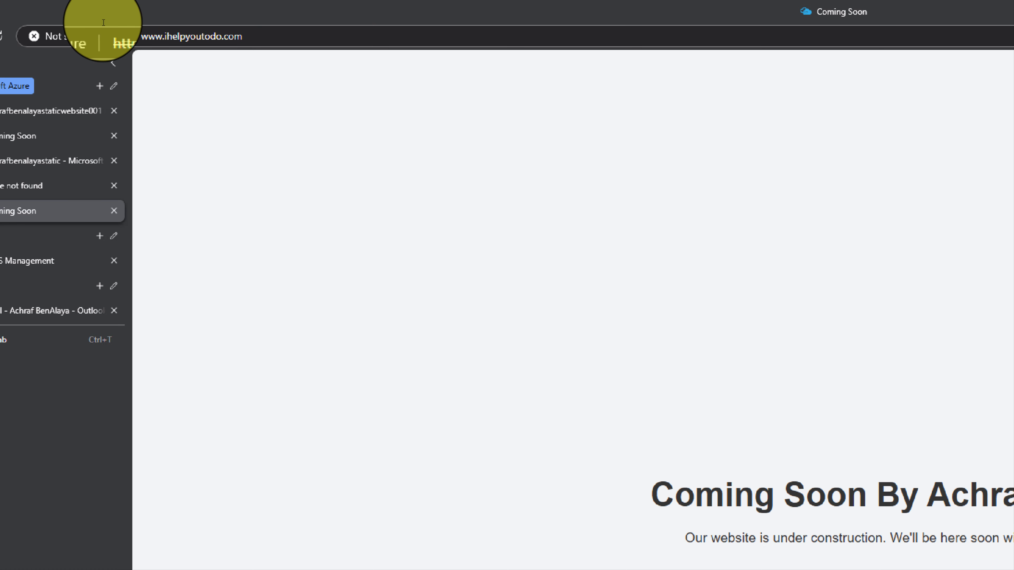
mouse_move(102, 8)
left_mouse_down()
mouse_move(39, 24)
mouse_move(162, 35)
mouse_move(106, 15)
left_mouse_up()
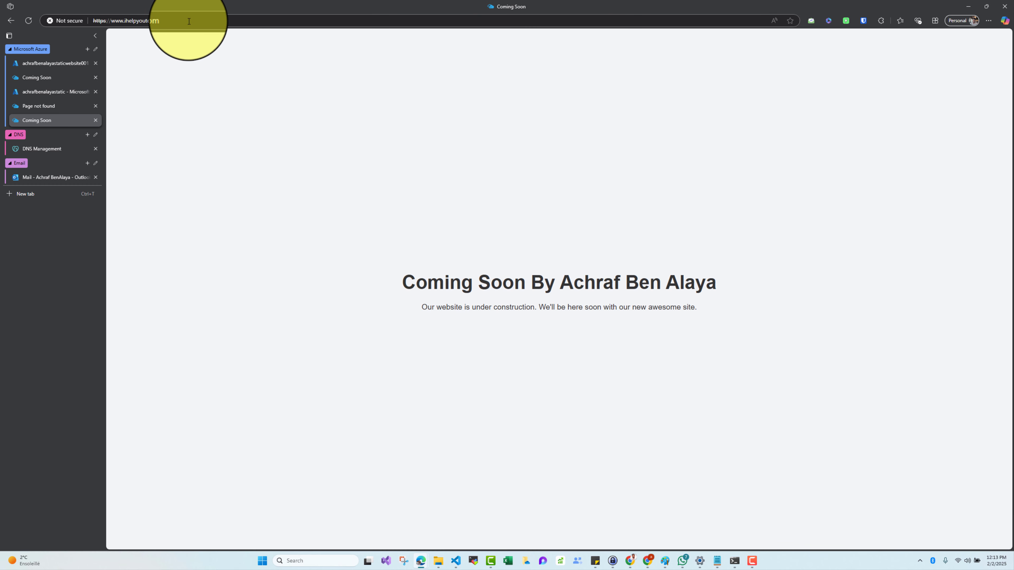
Check the custom domain's HTTPS provisioning on the endpoint, reload the overview with a renewed account sign-in and reopen the domain's status.
left_click(58, 64)
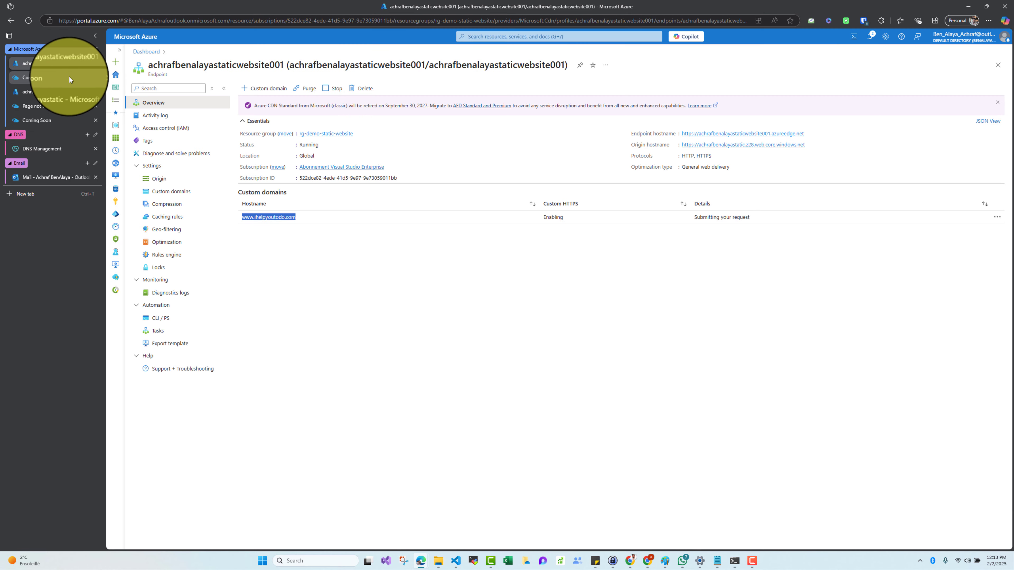
left_click(544, 216)
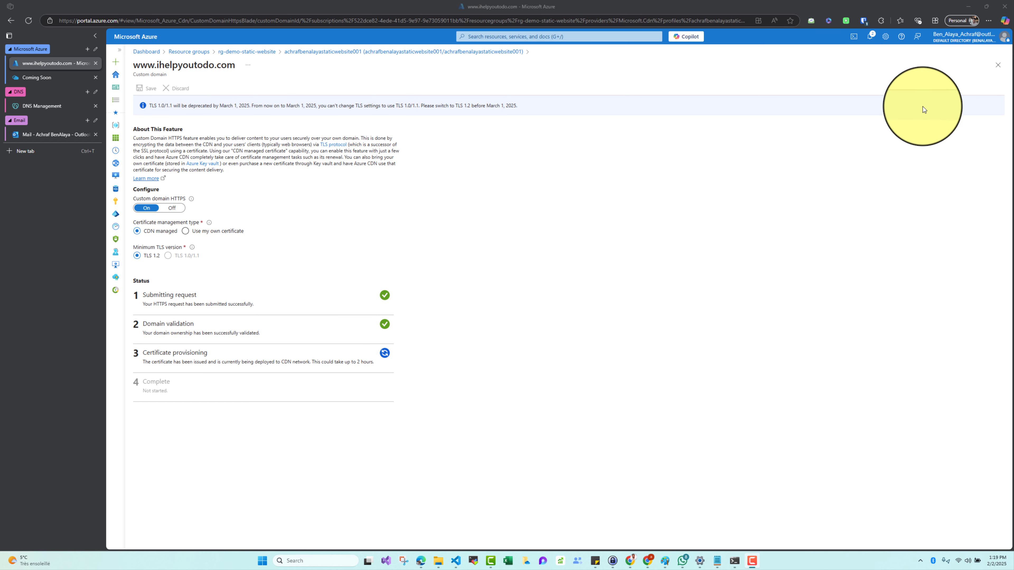
left_click(997, 65)
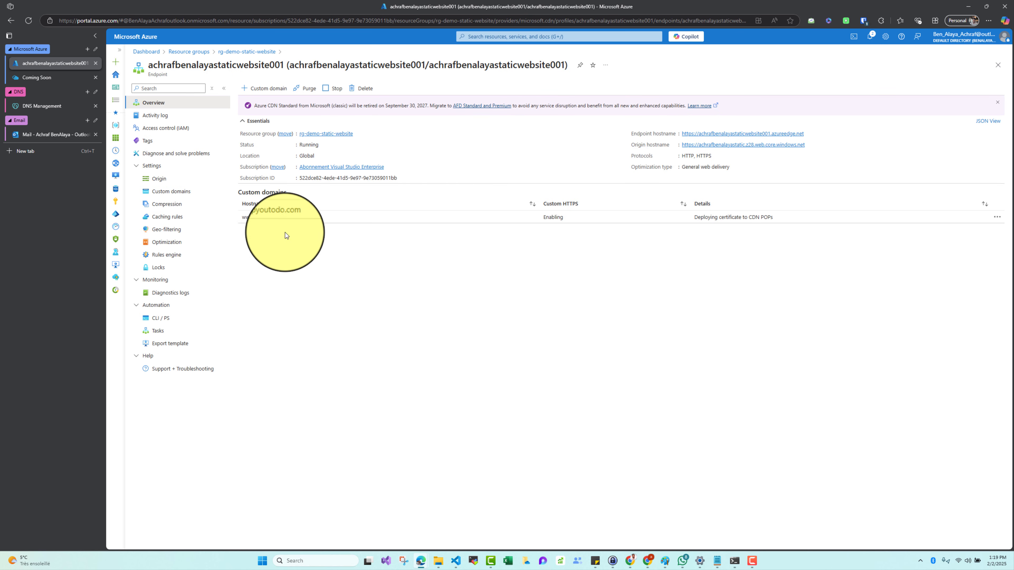
left_click(29, 22)
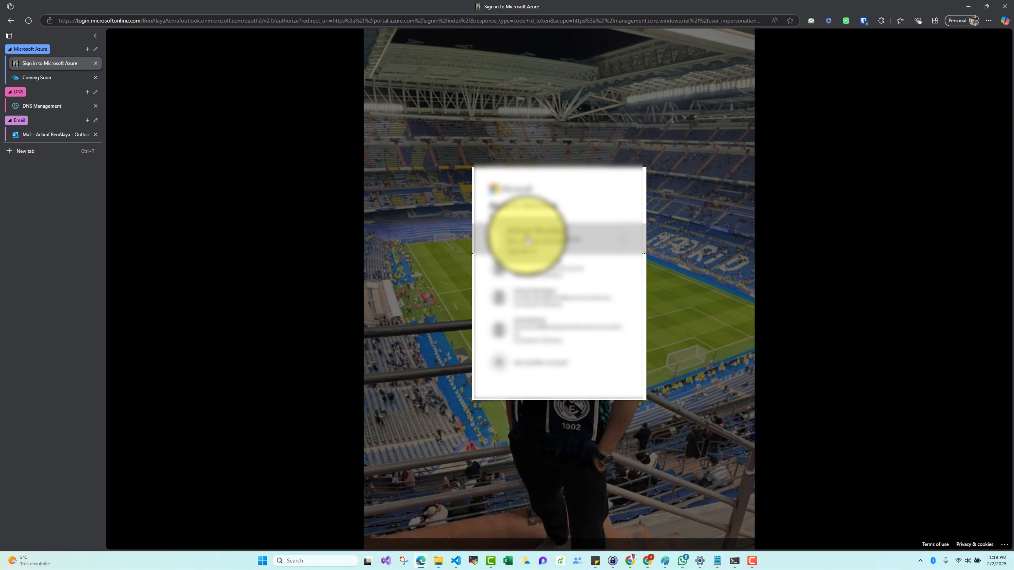
left_click(518, 238)
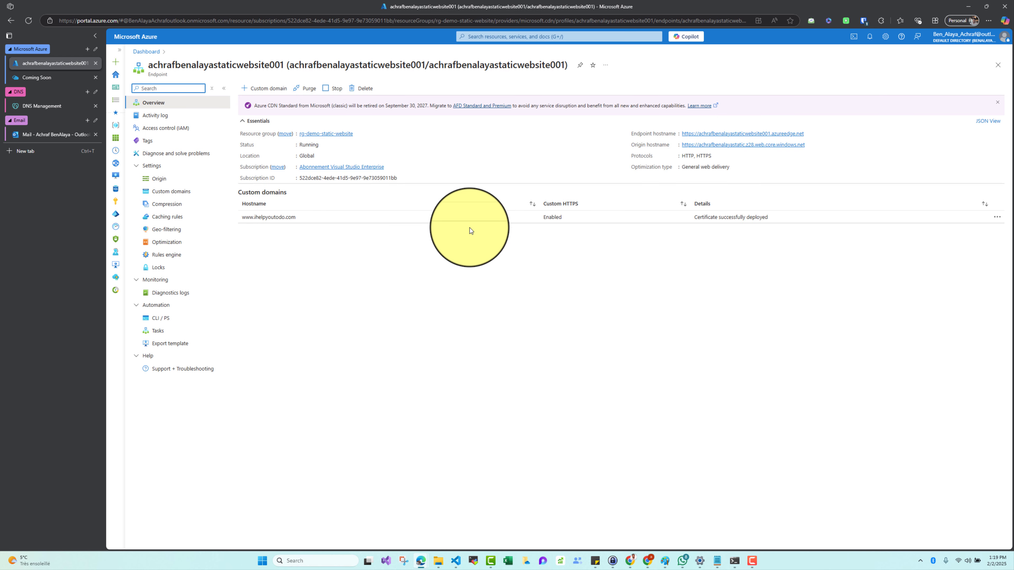
left_click(551, 222)
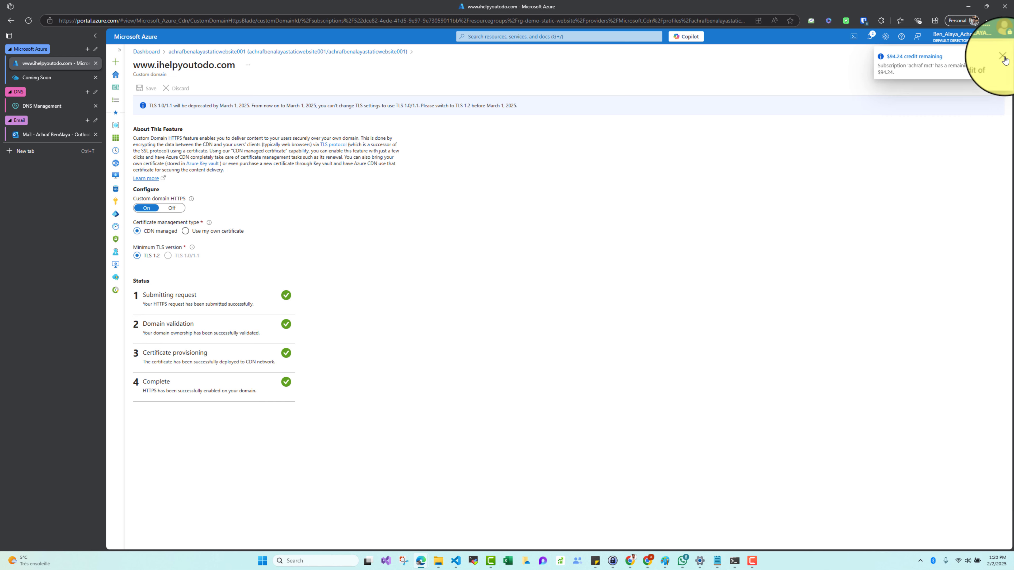
left_click(995, 68)
left_click_drag(296, 217, 244, 222)
right_click(264, 218)
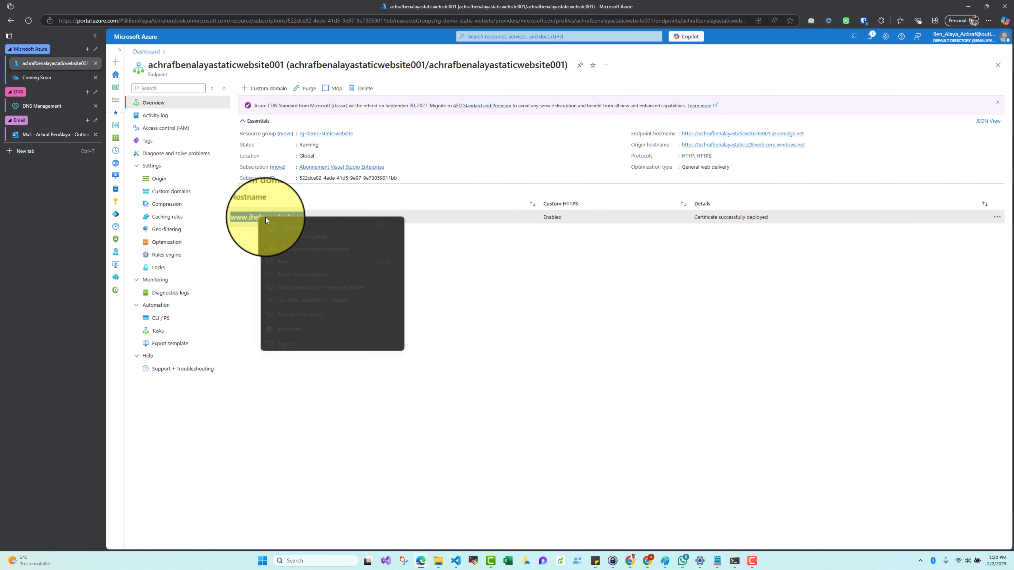
left_click(294, 253)
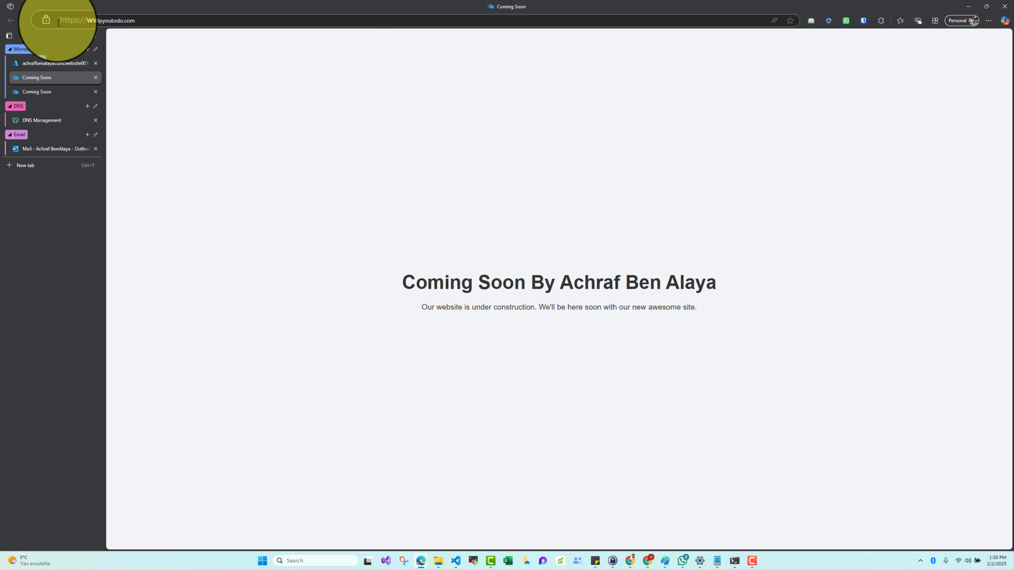
left_click(50, 20)
left_click(82, 51)
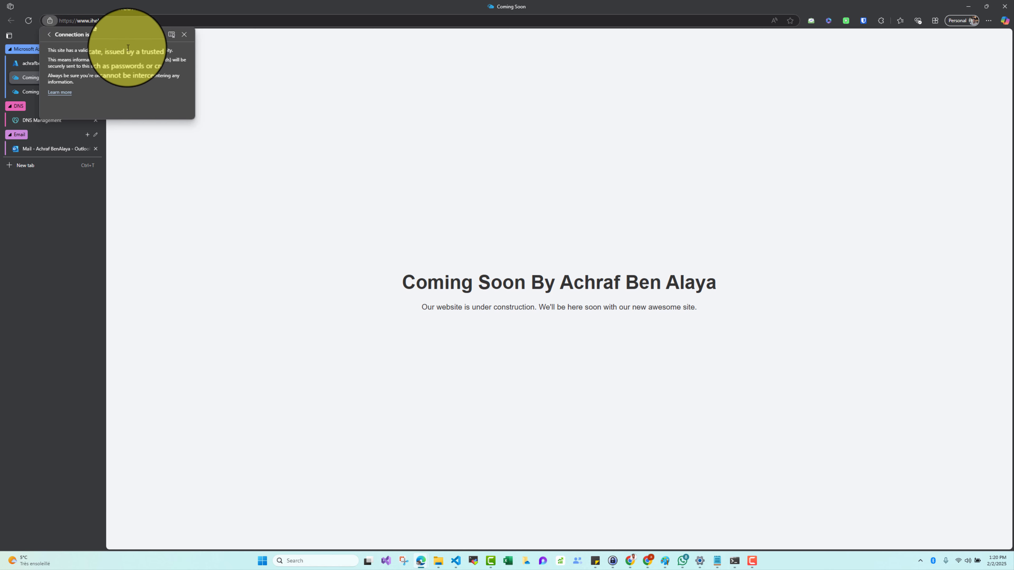
left_click(172, 35)
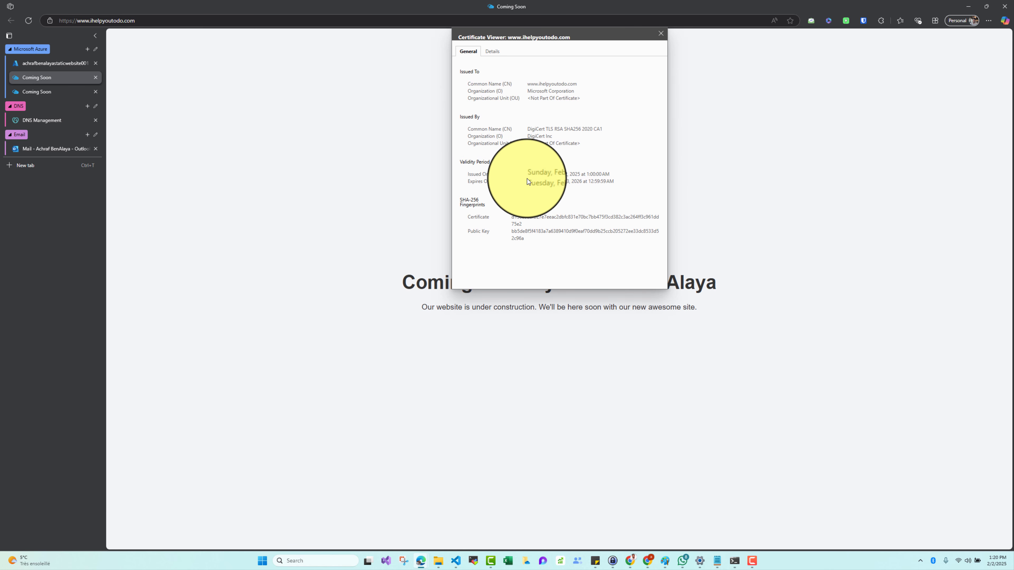
left_click(491, 51)
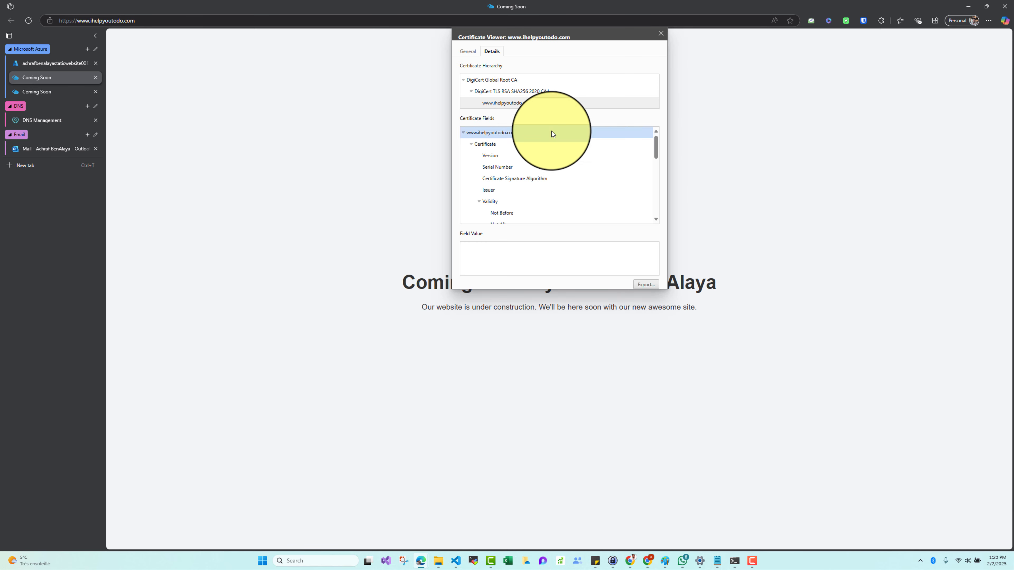
left_click(664, 32)
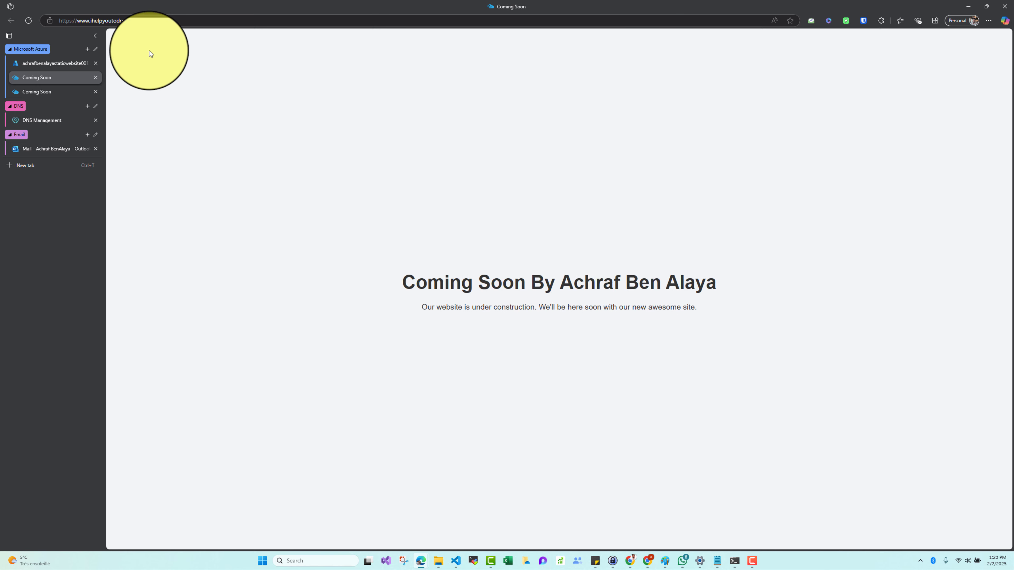
left_click(150, 24)
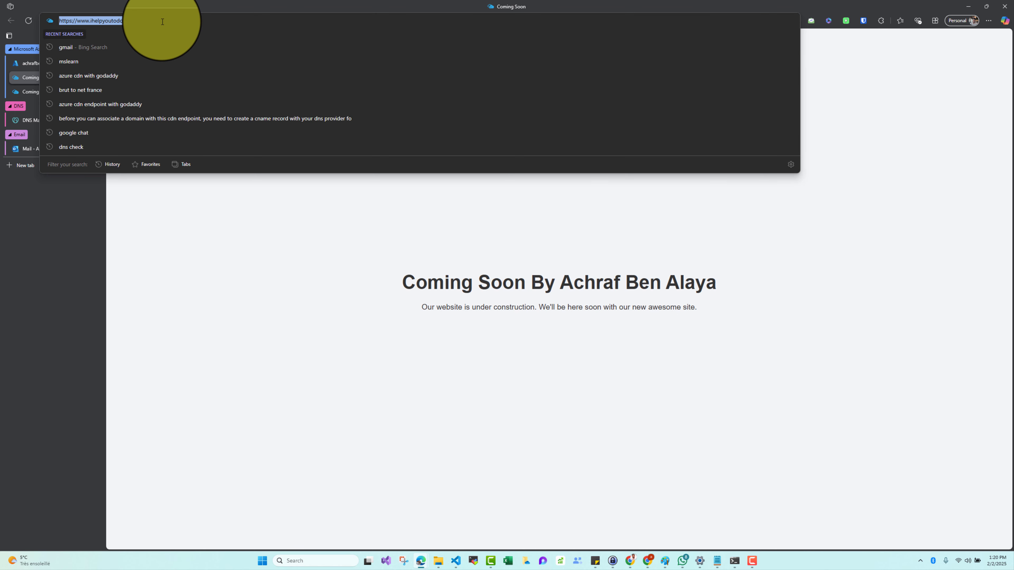
key("ctrl+c")
key("ctrl+shift+n")
key("ctrl+v")
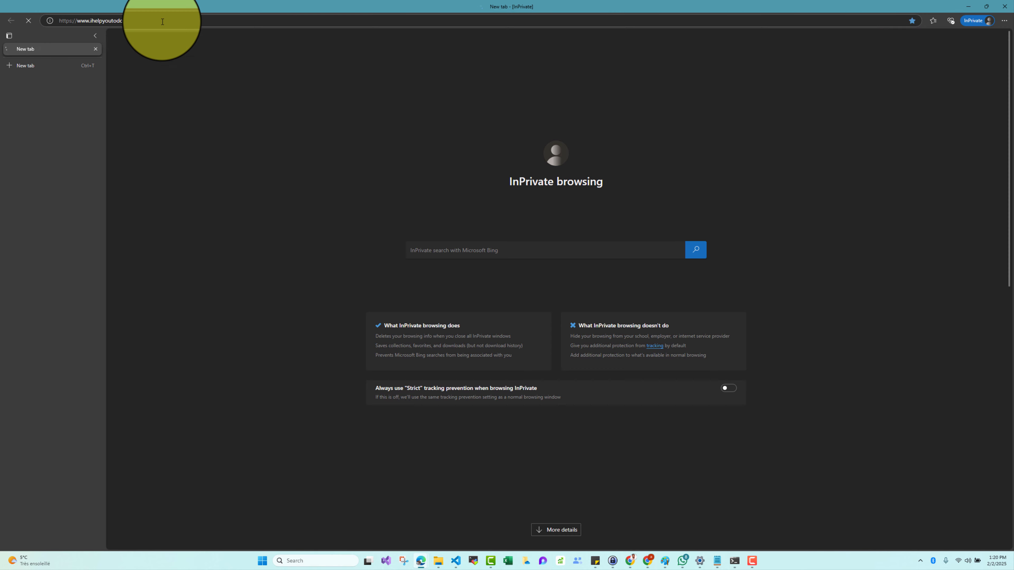
key("Return")
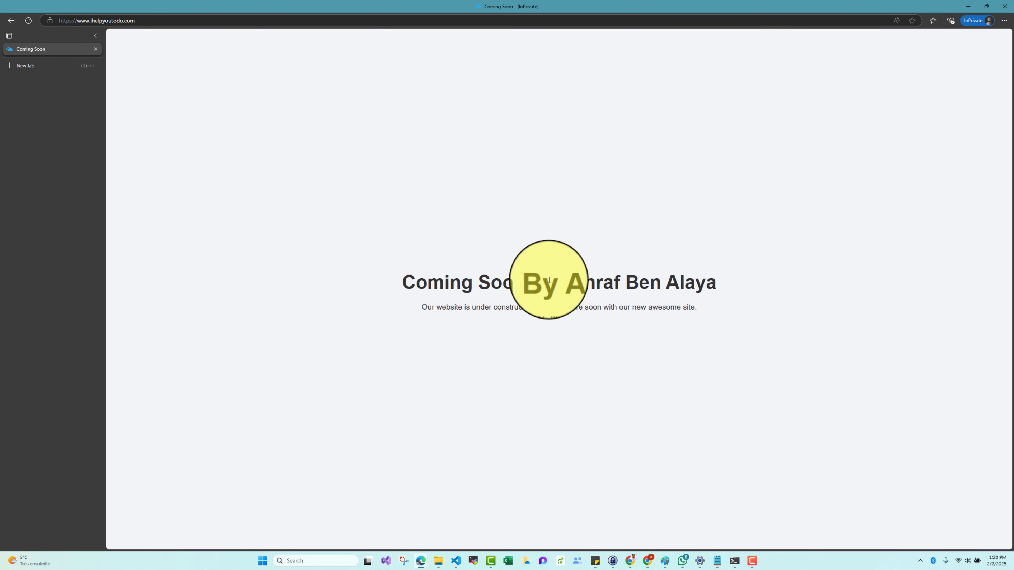
left_click(1005, 6)
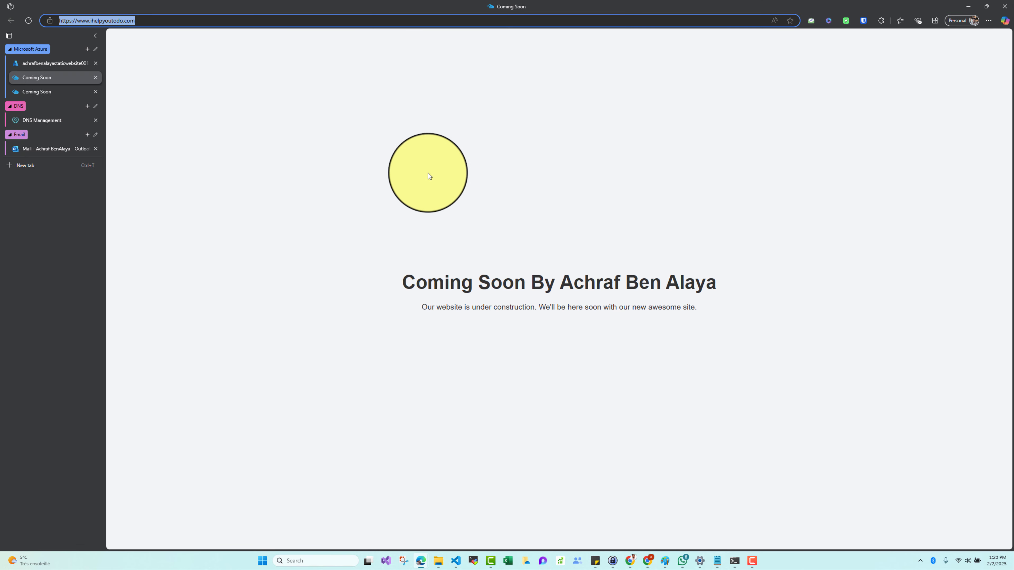
Review the domain's CNAME records in GoDaddy DNS Management and return to the CDN endpoint's overview in Azure.
left_click(64, 67)
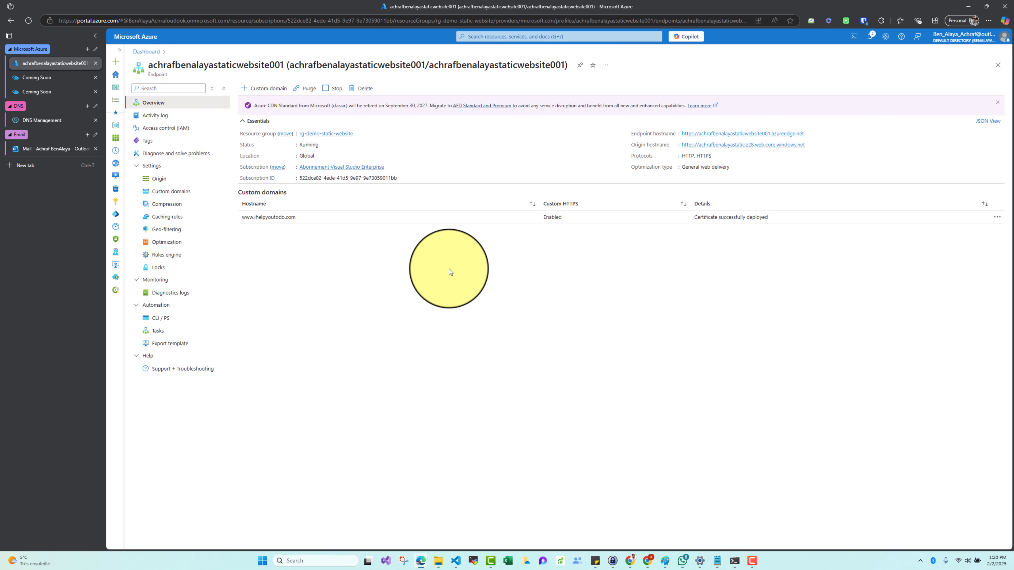
left_click(47, 120)
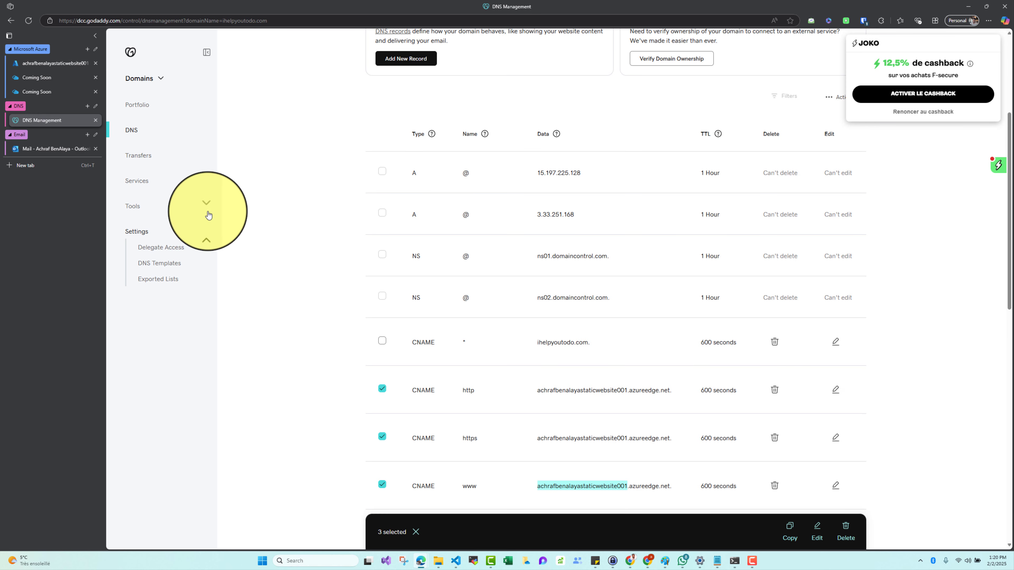
scroll(275, 255, "down", 4)
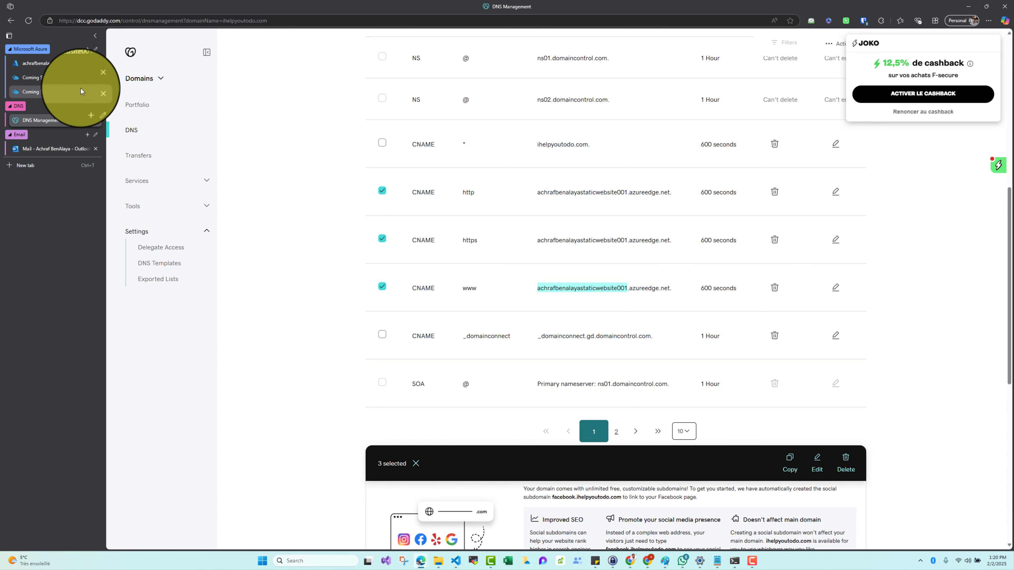
left_click(72, 63)
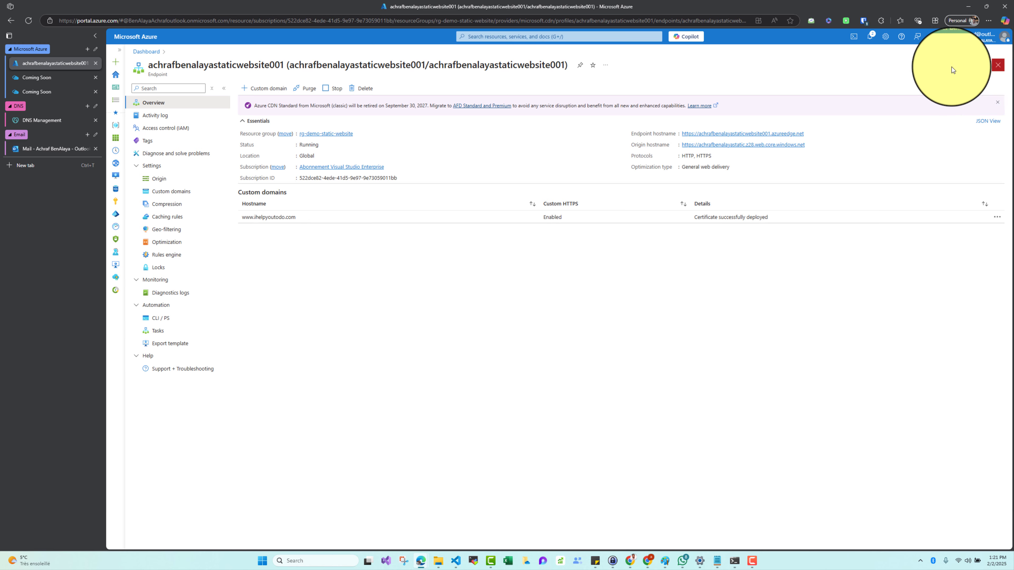
left_click(997, 65)
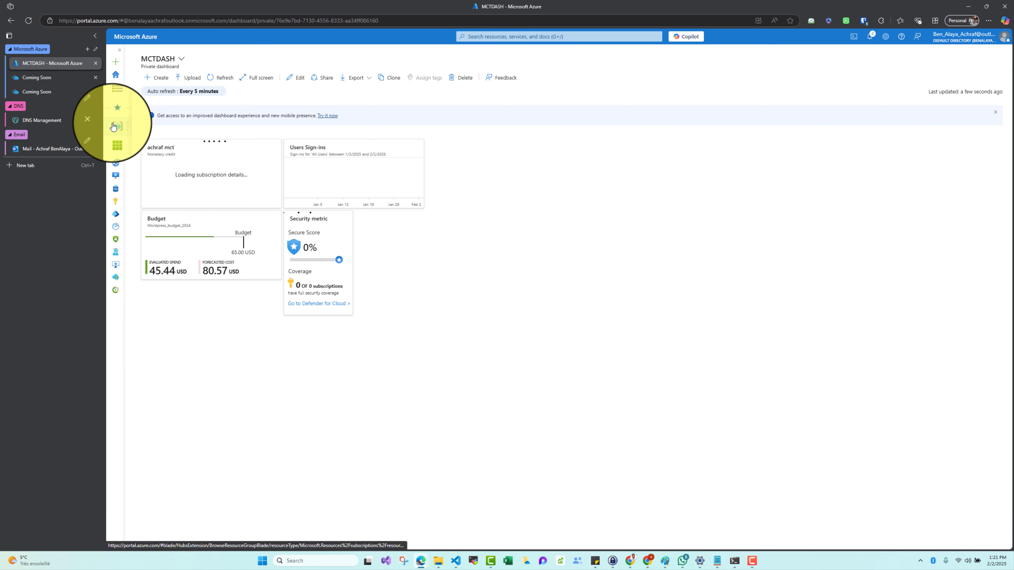
left_click(56, 78)
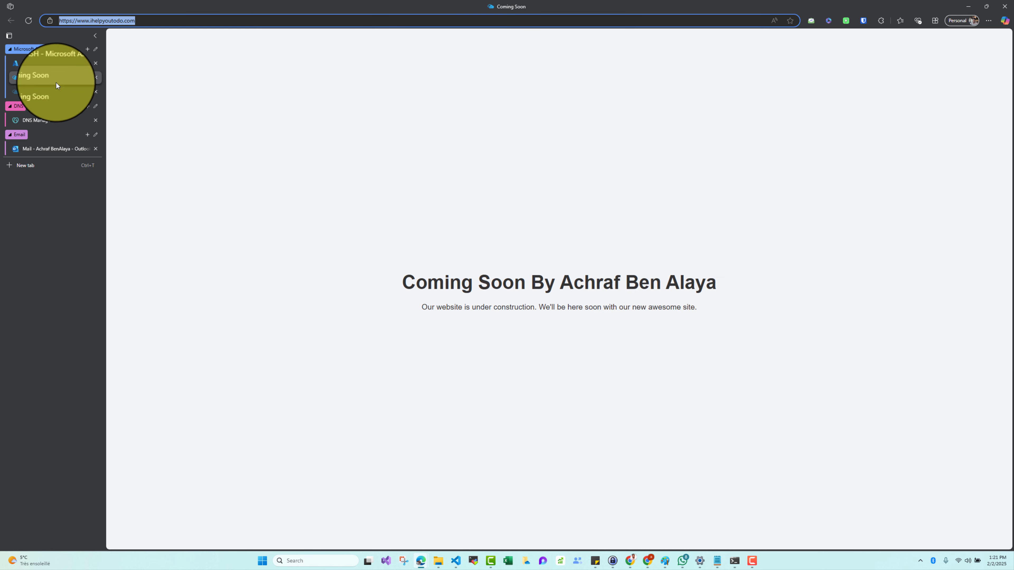
left_click(29, 23)
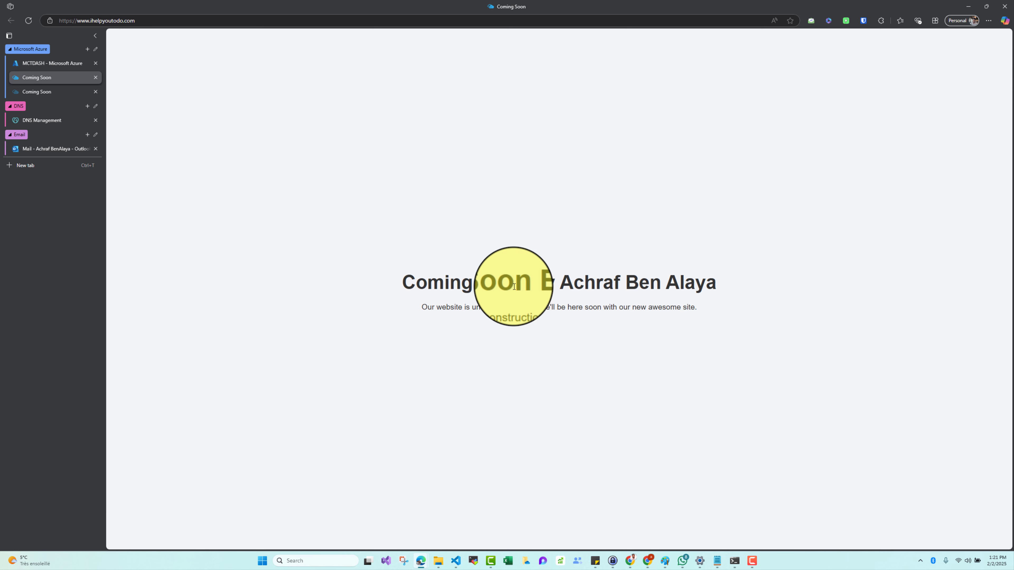
Return to the Azure portal, filter the resource groups by "static" and open rg-demo-static-website.
left_click(52, 64)
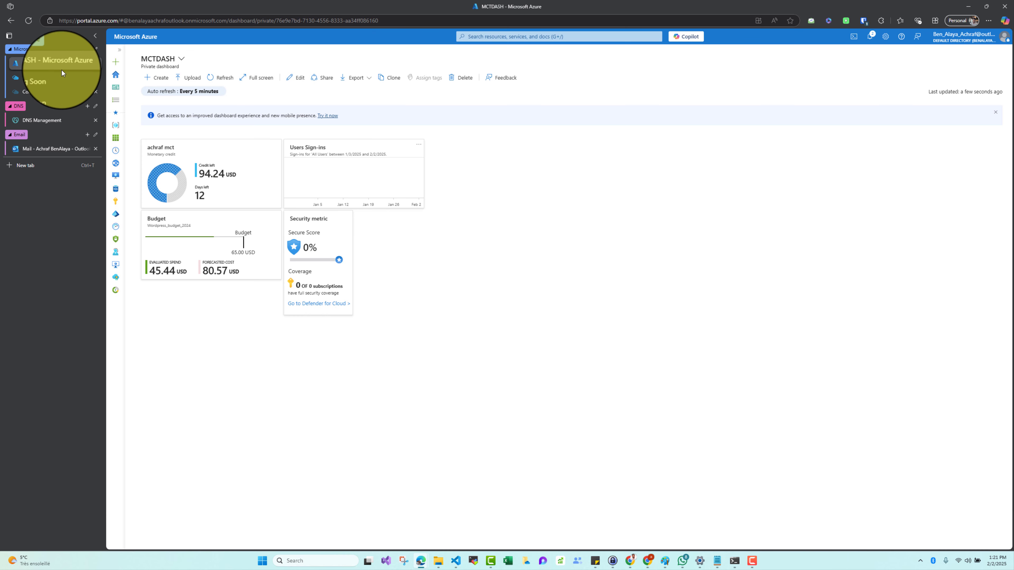
left_click(115, 124)
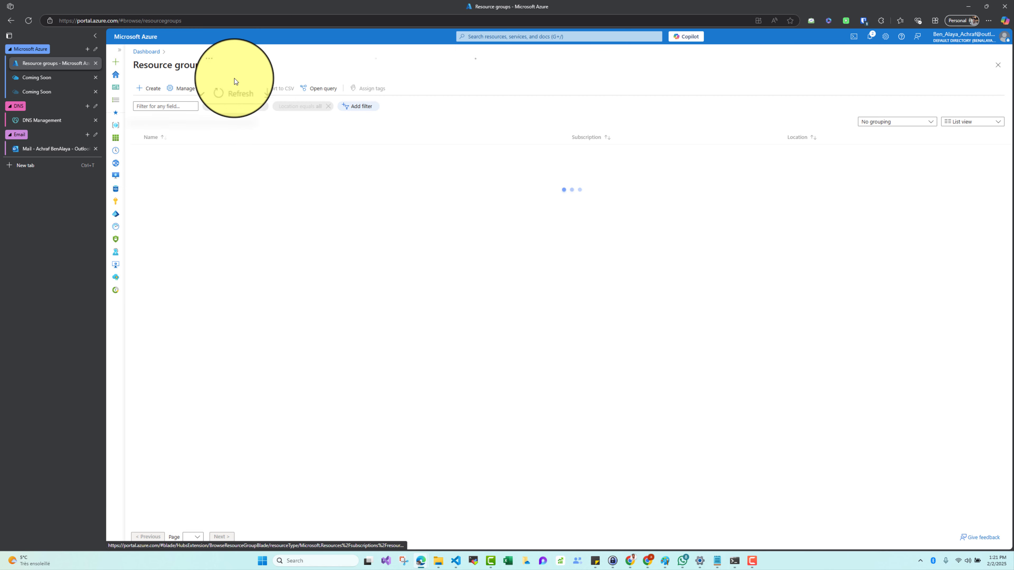
left_click(186, 105)
type("static")
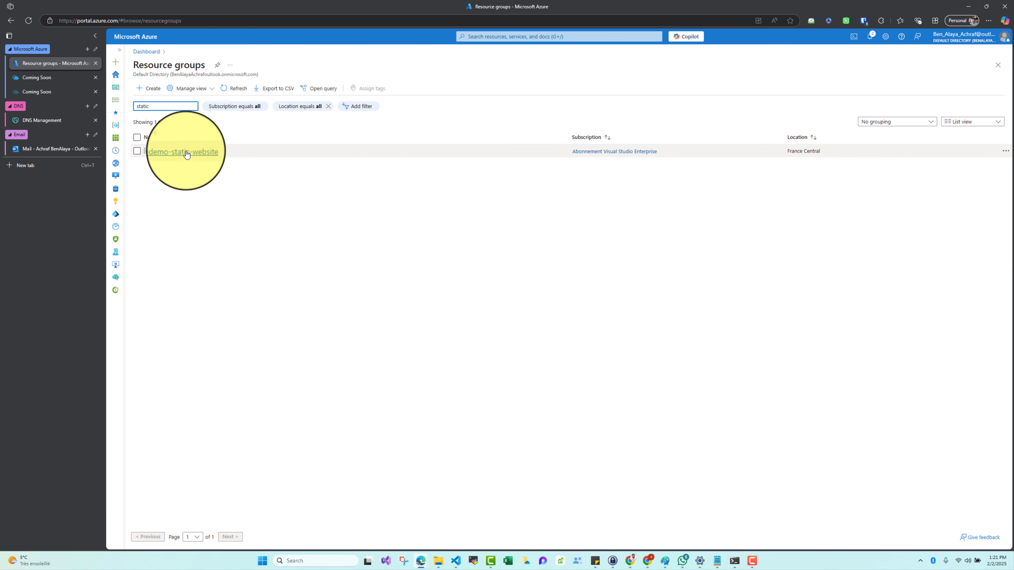
left_click(182, 151)
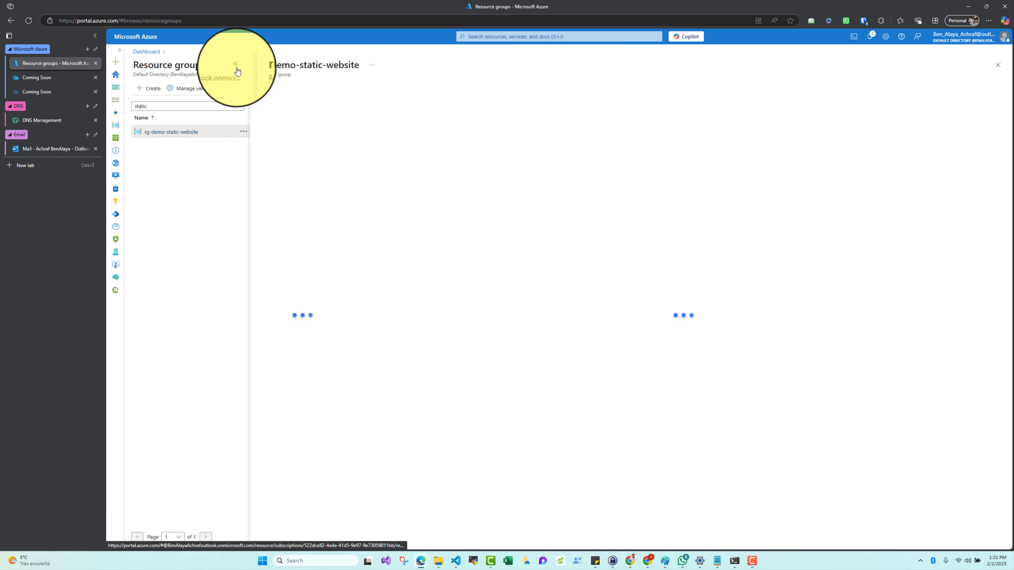
Open the storage account in rg-demo-static-website, list its containers and open one of them.
left_click(301, 230)
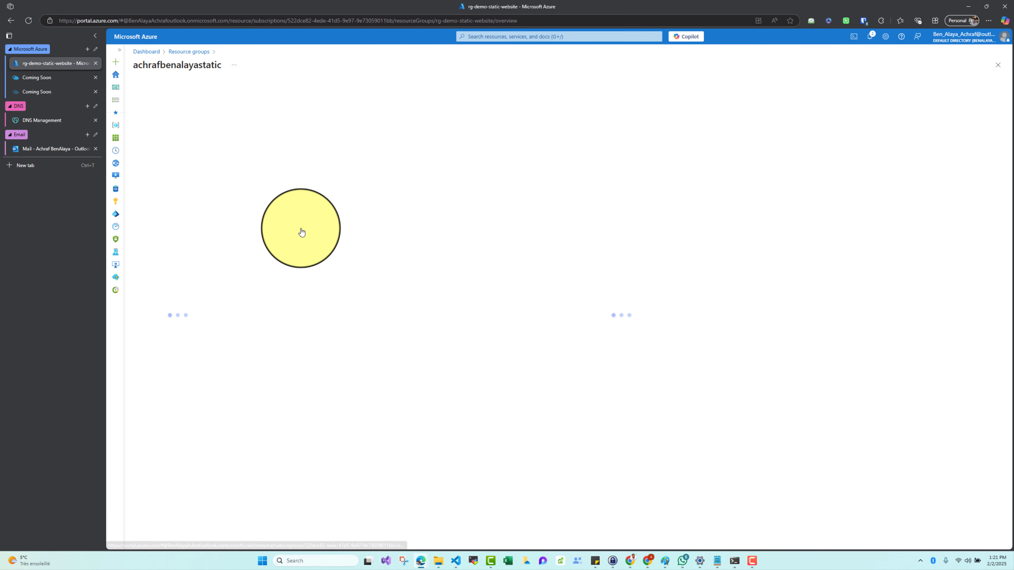
left_click(178, 242)
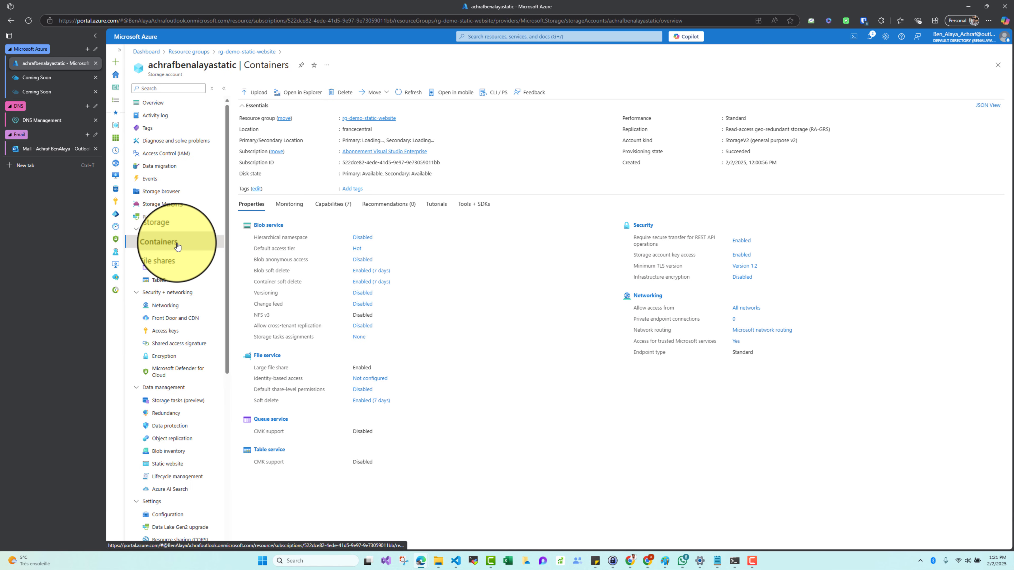
left_click(272, 152)
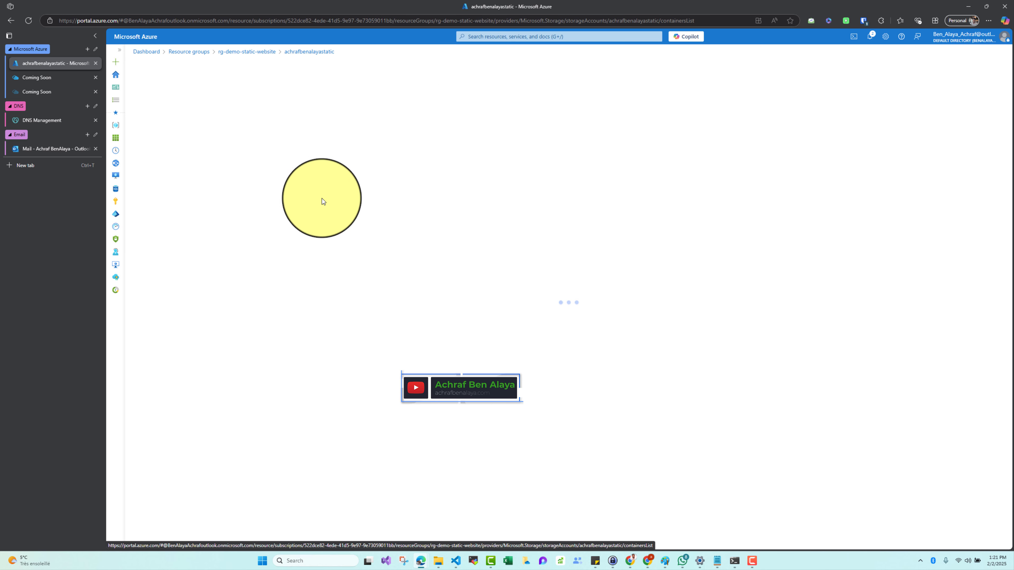